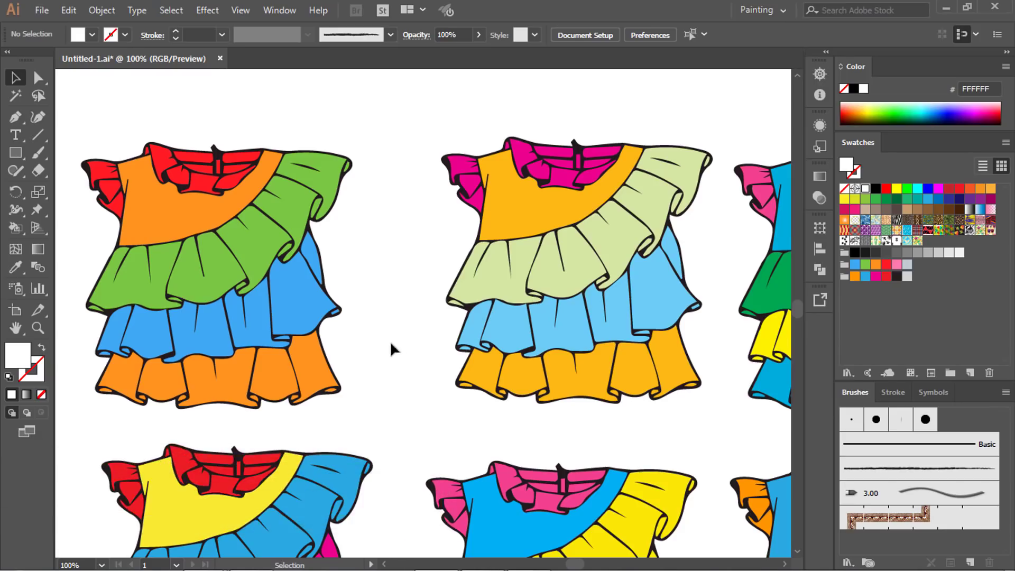
- Examine the recoloured ruffled dress variants and the floral halter dress across the artboard
scroll(340, 209, "down", 1)
left_click_drag(358, 347, 233, 261)
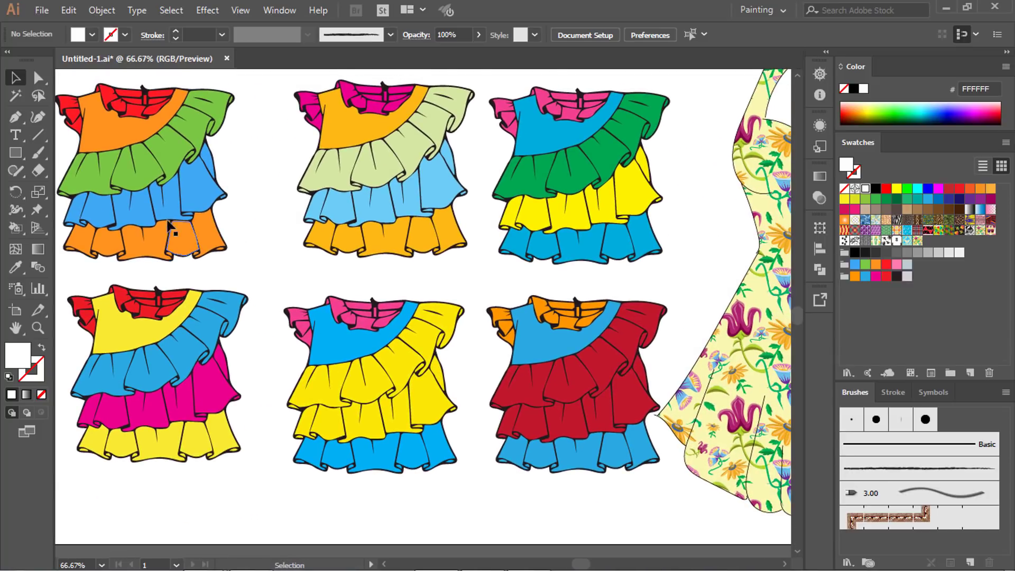
scroll(170, 212, "up", 1)
left_click_drag(198, 190, 271, 285)
scroll(550, 319, "down", 1)
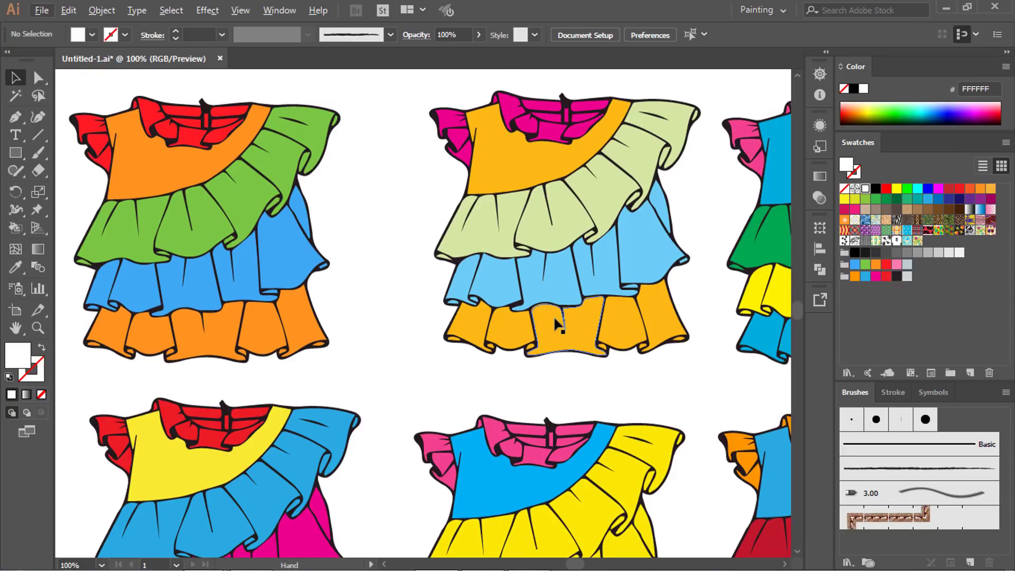
scroll(537, 329, "down", 1)
left_click_drag(636, 340, 63, 323)
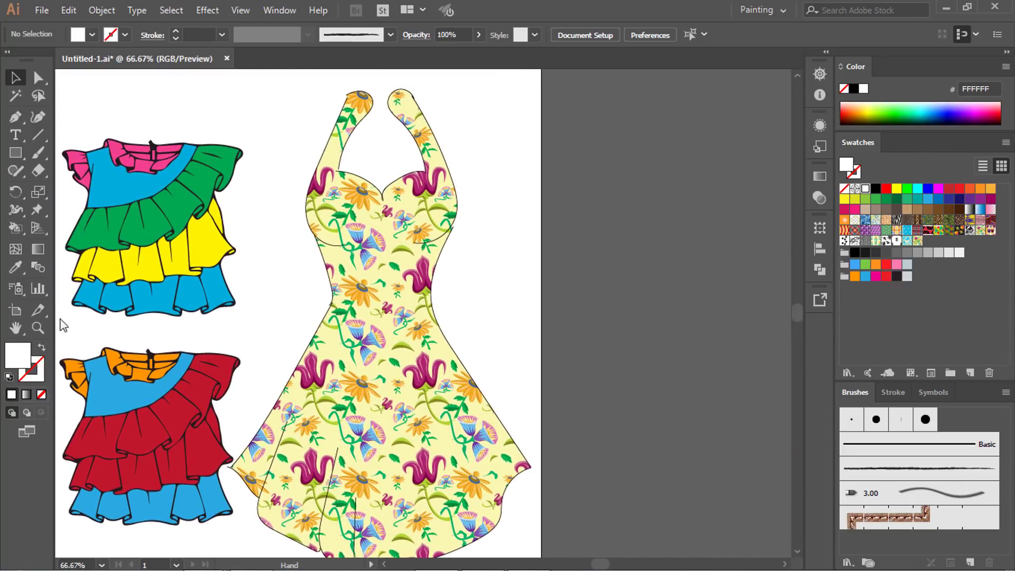
scroll(583, 314, "down", 2)
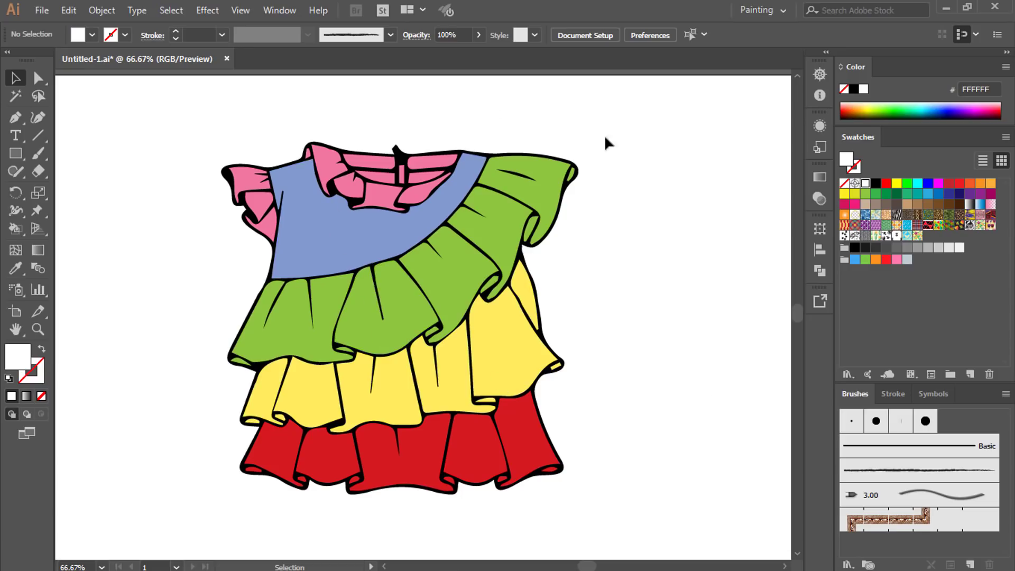
left_click_drag(140, 114, 663, 522)
left_click(674, 430)
scroll(448, 292, "down", 1)
left_click_drag(228, 156, 604, 476)
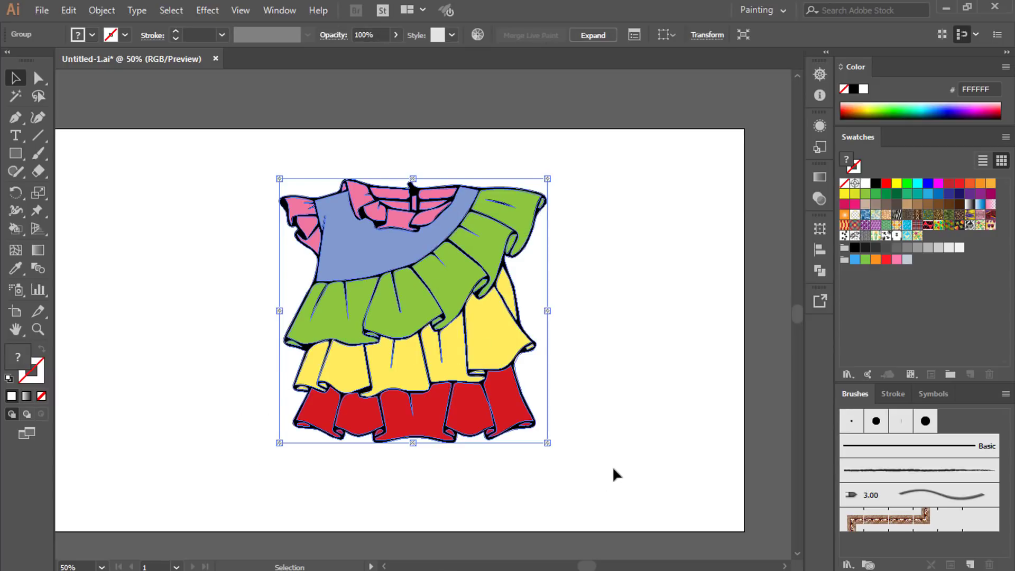
left_click(616, 411)
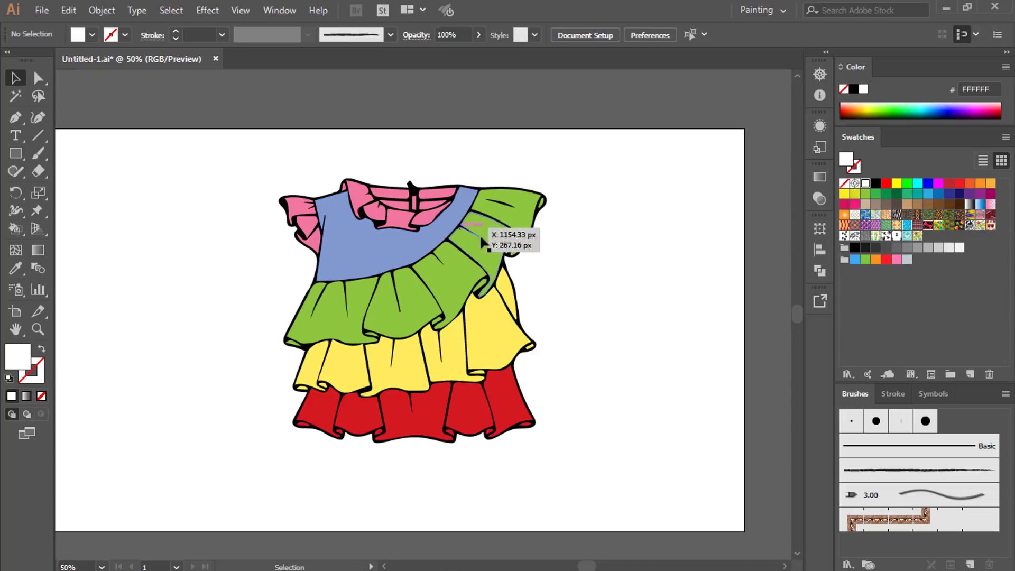
scroll(520, 316, "down", 1)
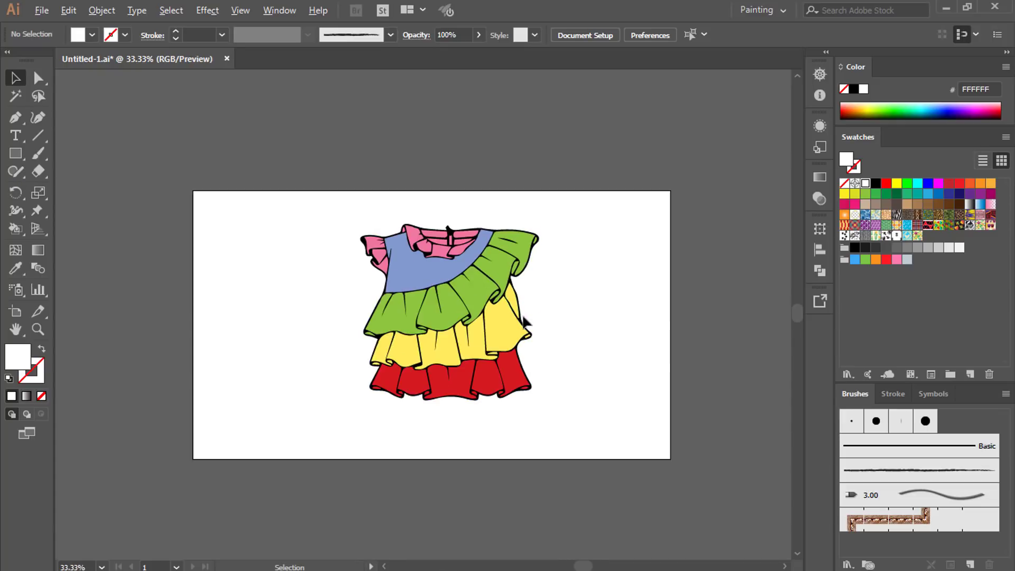
scroll(379, 293, "up", 1)
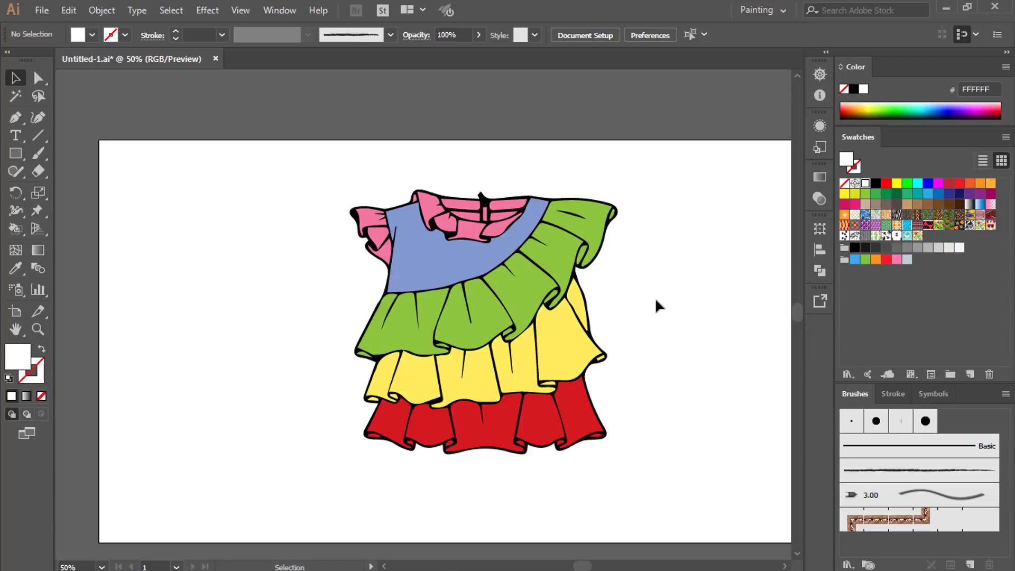
left_click_drag(320, 171, 634, 487)
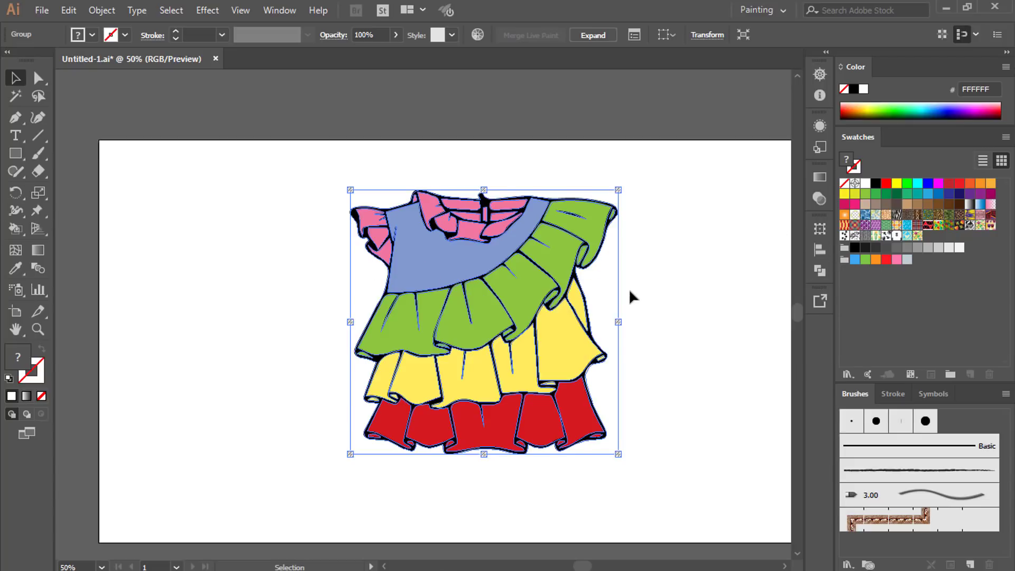
left_click(680, 288)
- Move the ruffled dress group toward the artboard's left side and open Recolor Artwork for it
left_click_drag(542, 288, 342, 301)
left_click_drag(289, 257, 346, 255)
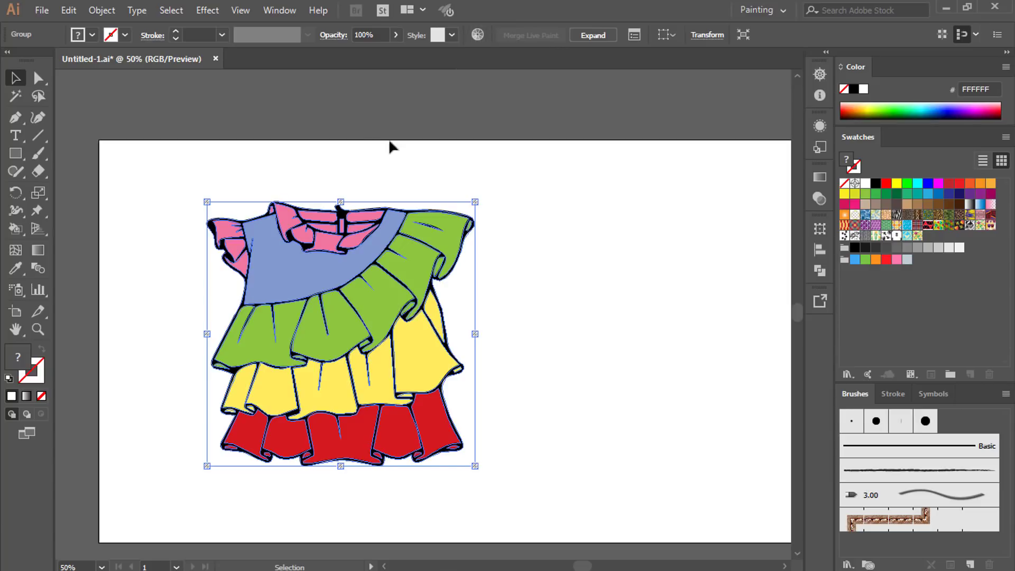
left_click(69, 11)
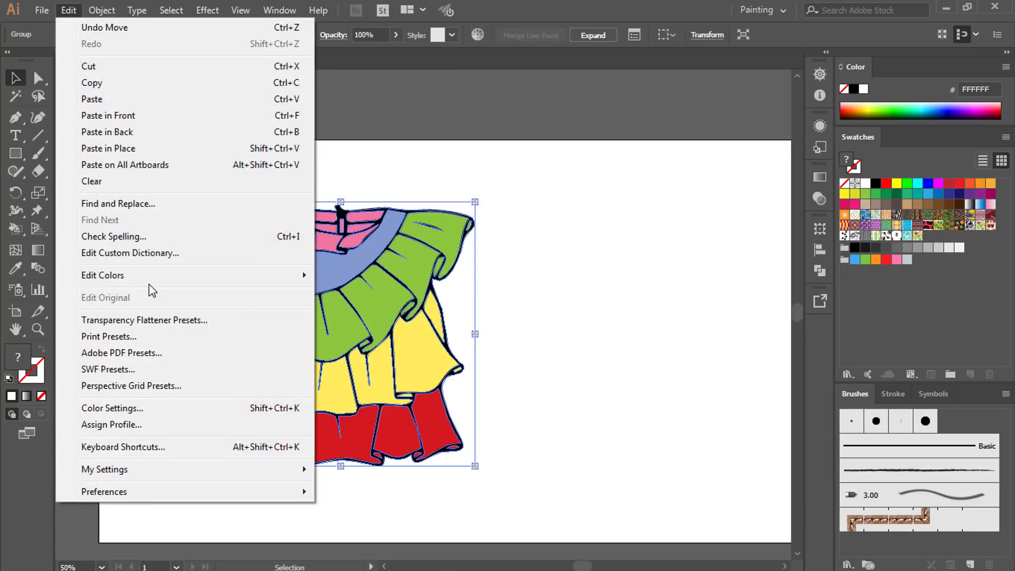
mouse_move(200, 286)
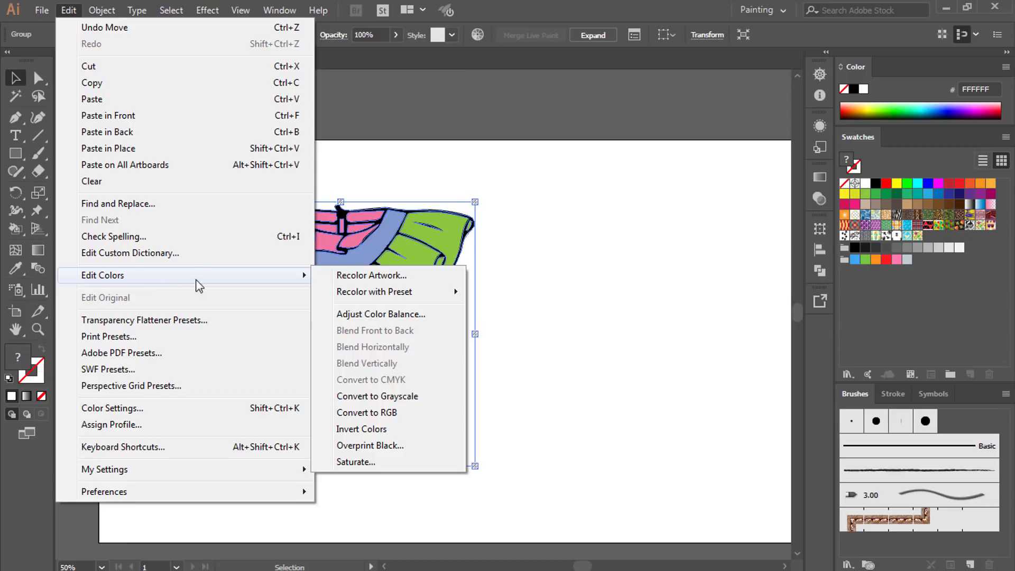
left_click(400, 277)
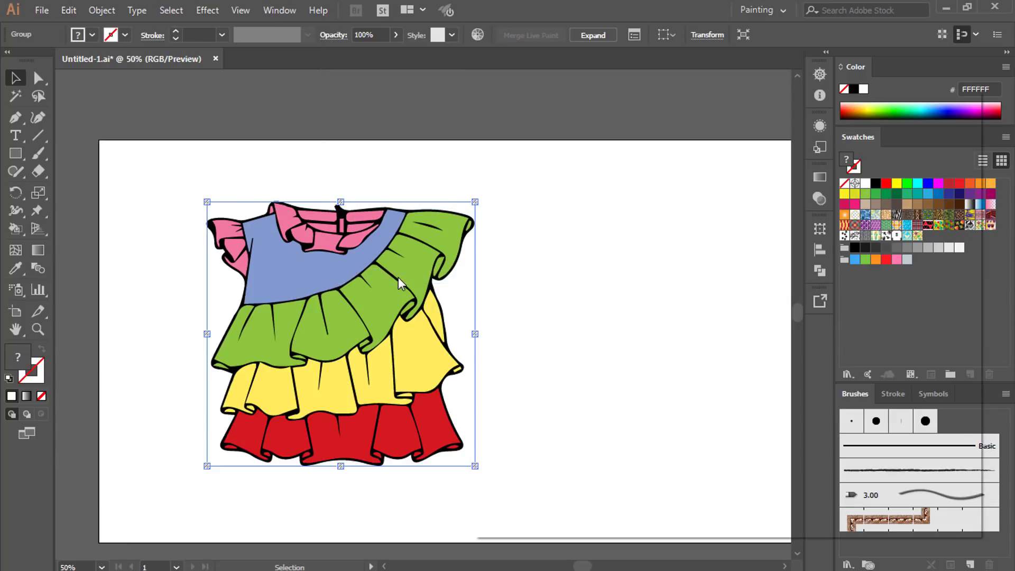
left_click_drag(576, 108, 546, 61)
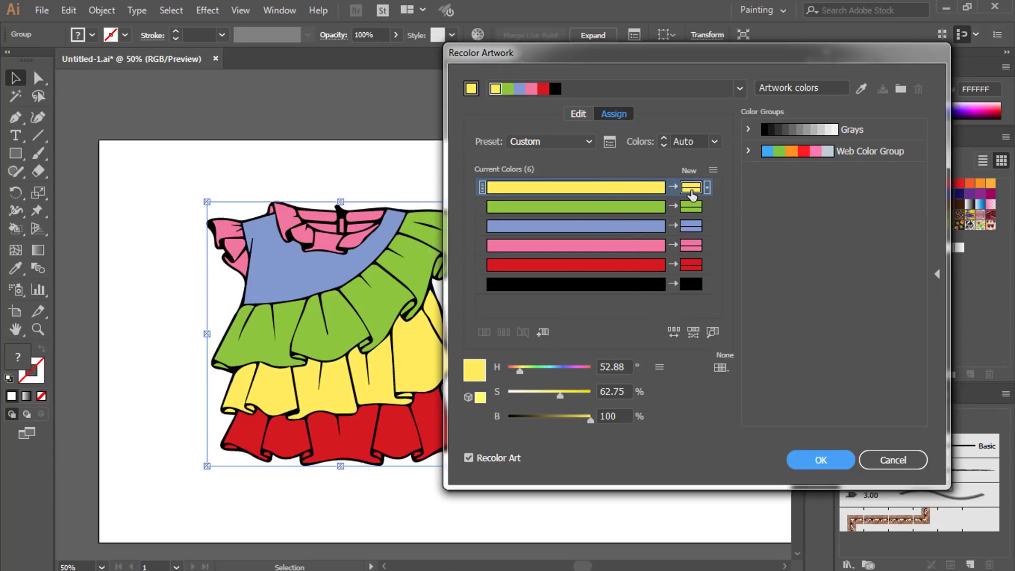
- Replace the dress's yellow with cyan #00DBDB, and compare the original and recoloured artwork using the Recolor Art preview
double_click(690, 192)
left_click_drag(636, 288, 649, 283)
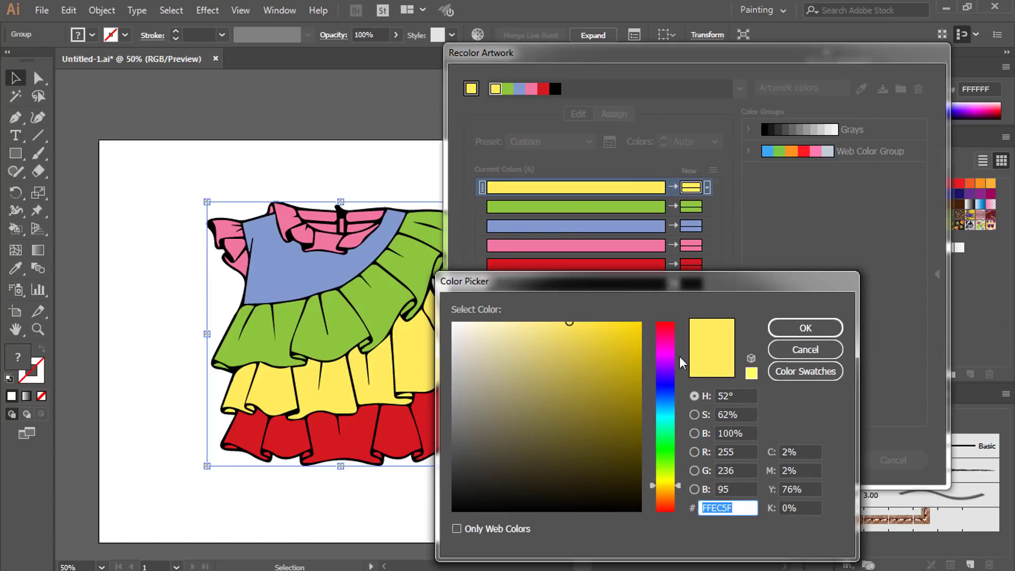
left_click(666, 419)
left_click_drag(633, 357, 640, 348)
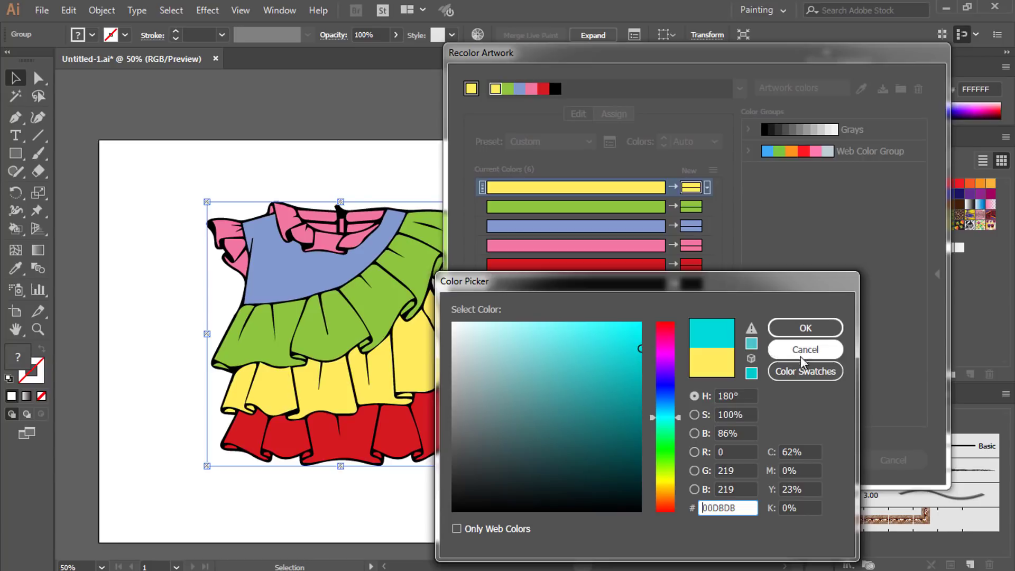
left_click(795, 330)
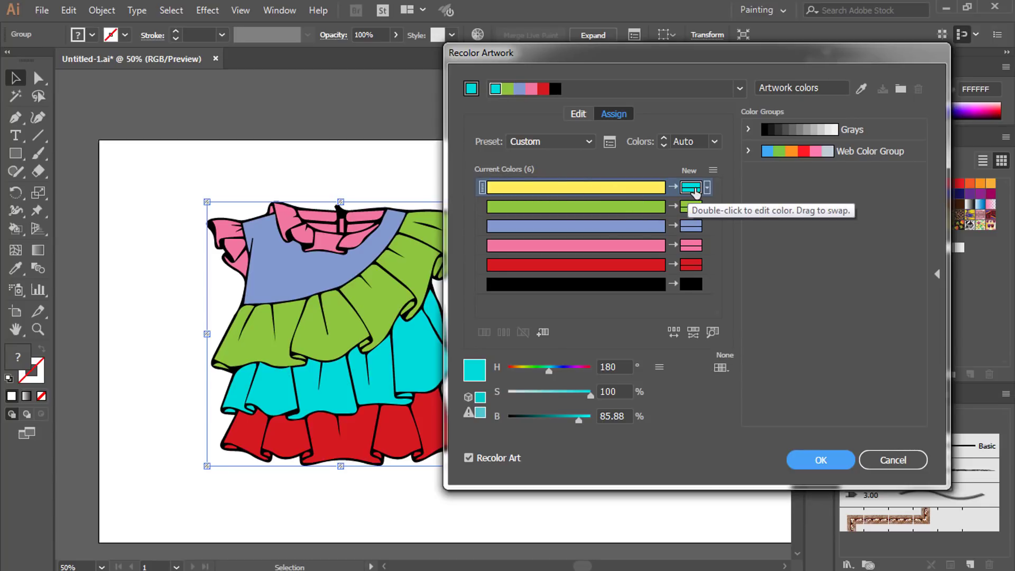
left_click(466, 459)
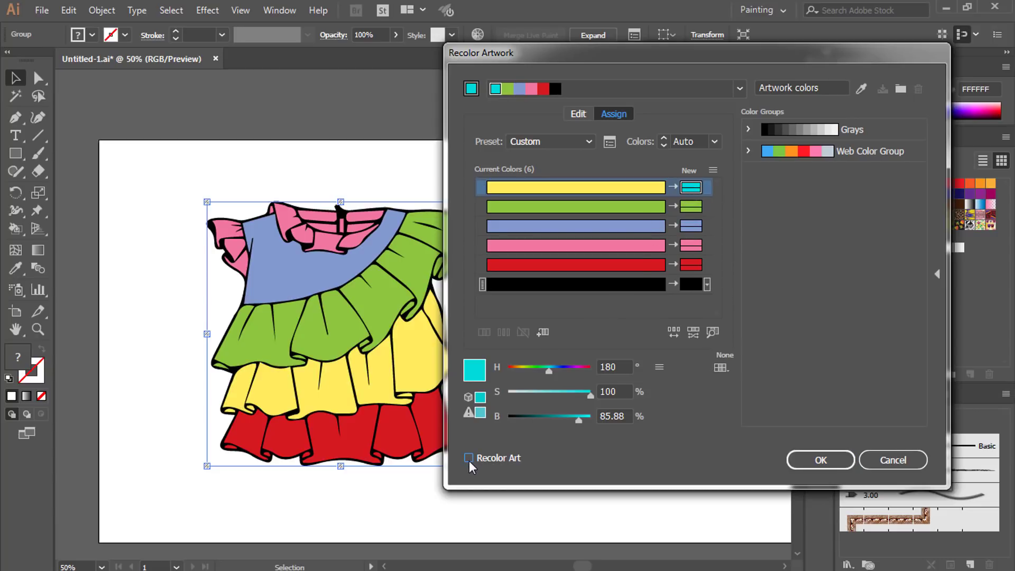
left_click(469, 459)
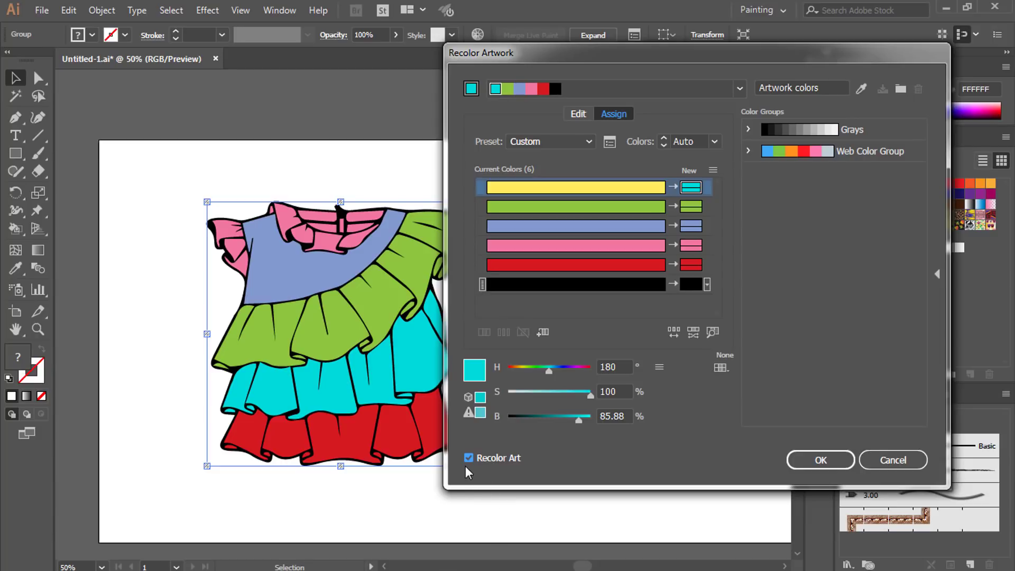
left_click(468, 459)
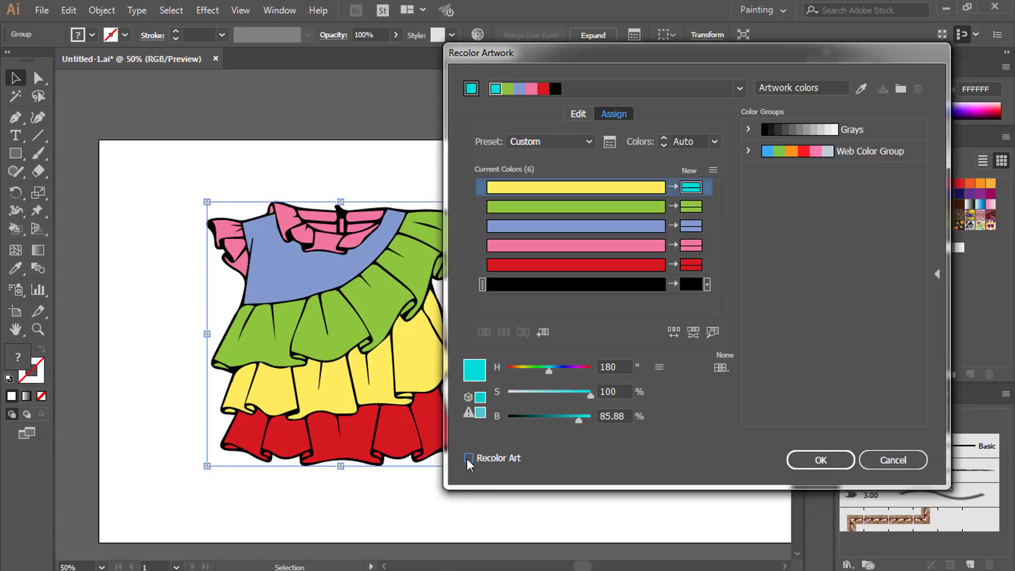
left_click(468, 459)
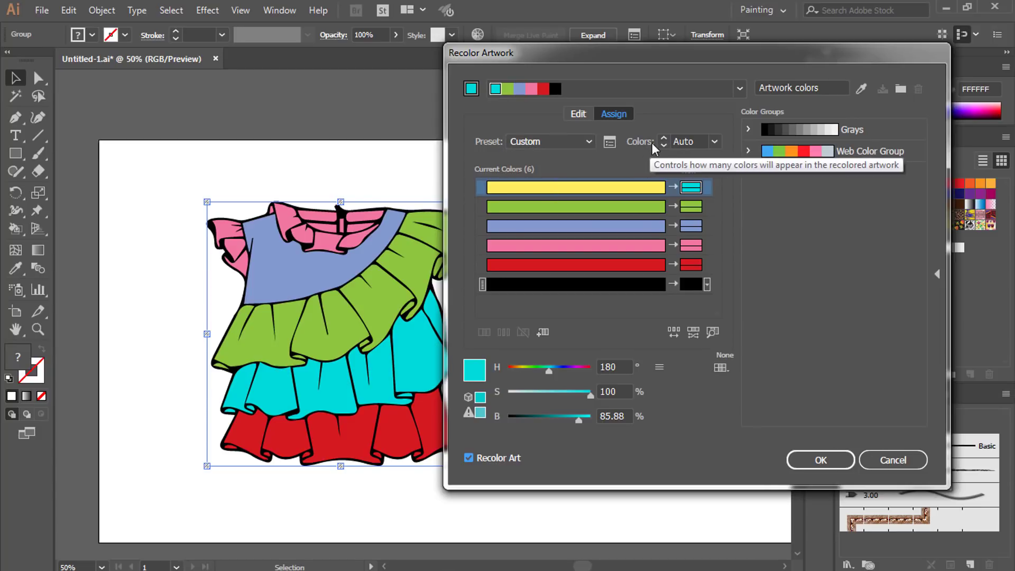
- Try limiting the recoloured artwork to 5 colours and to All, and return the number of colours to Auto
left_click(714, 142)
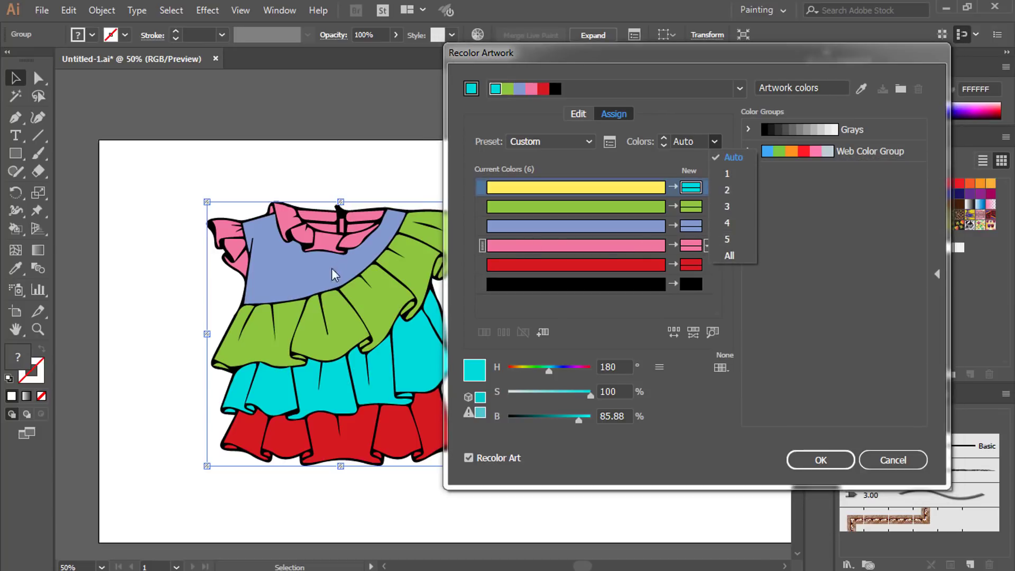
left_click(728, 242)
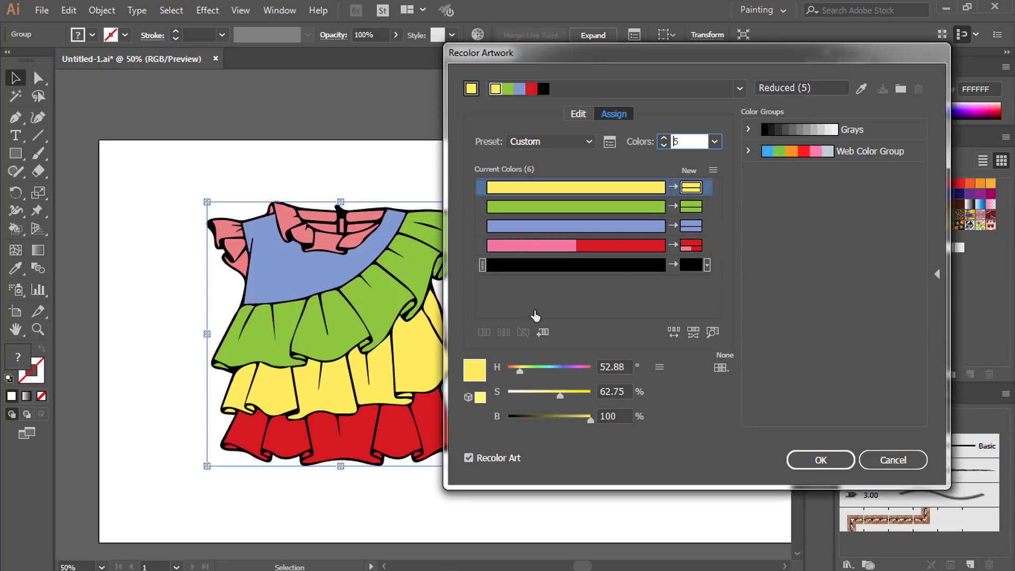
left_click(715, 142)
left_click(728, 256)
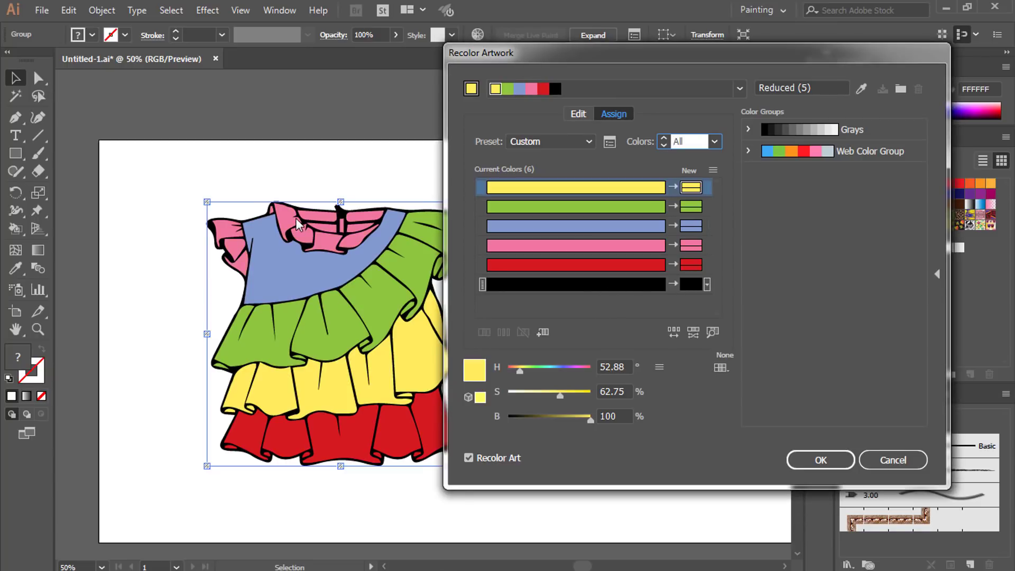
left_click(715, 142)
left_click(724, 162)
left_click(589, 140)
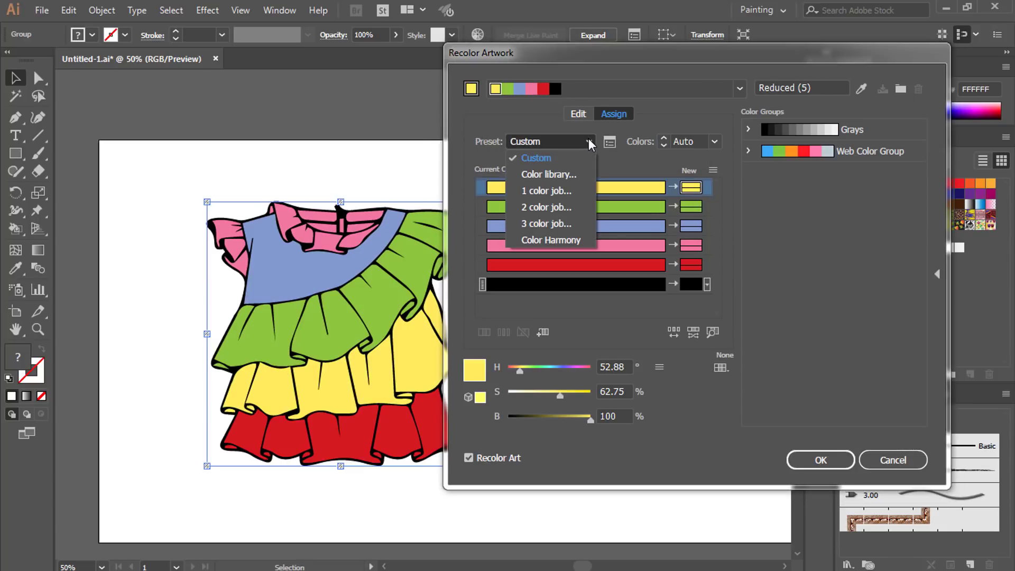
left_click(570, 144)
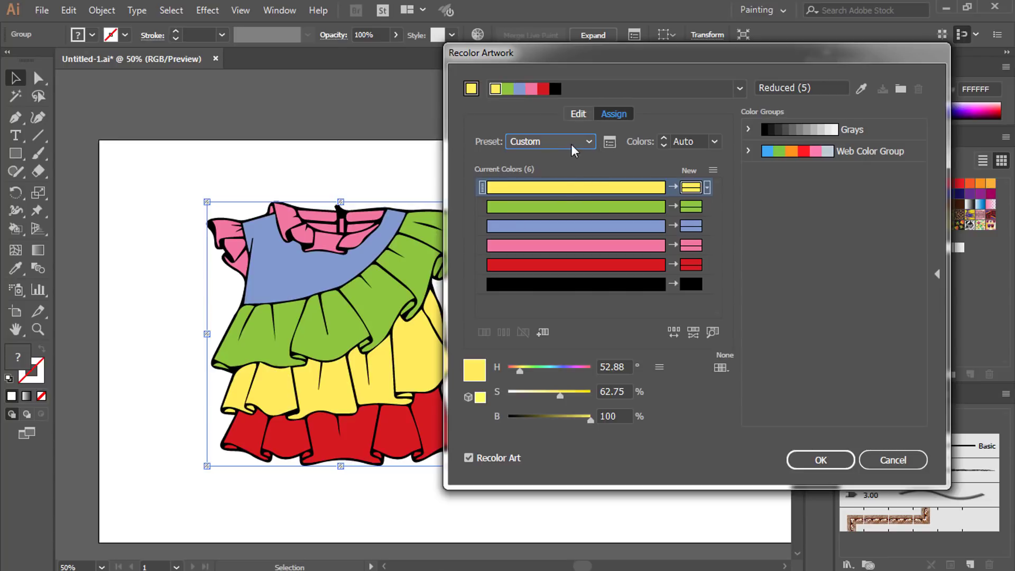
left_click(590, 141)
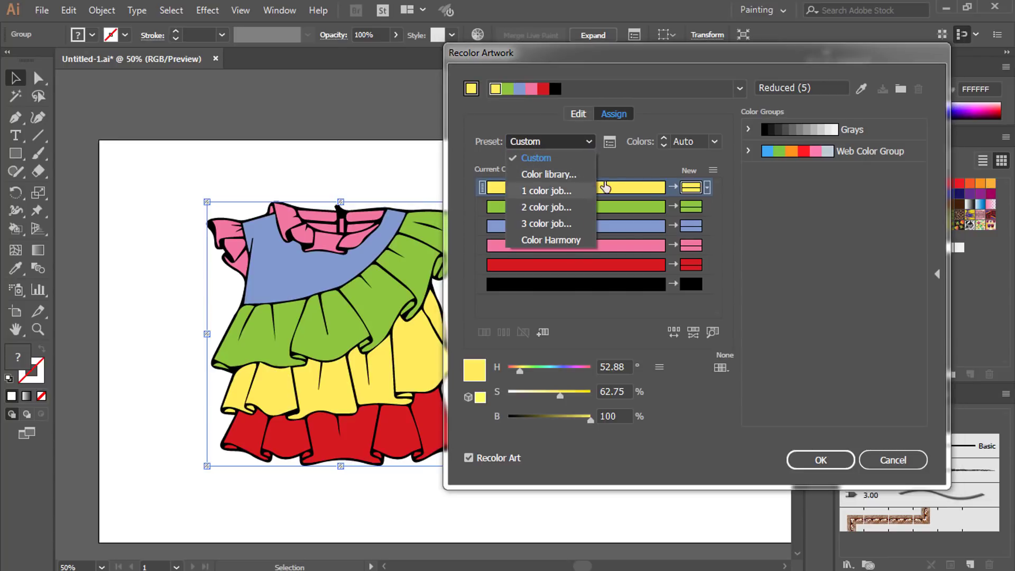
left_click(616, 157)
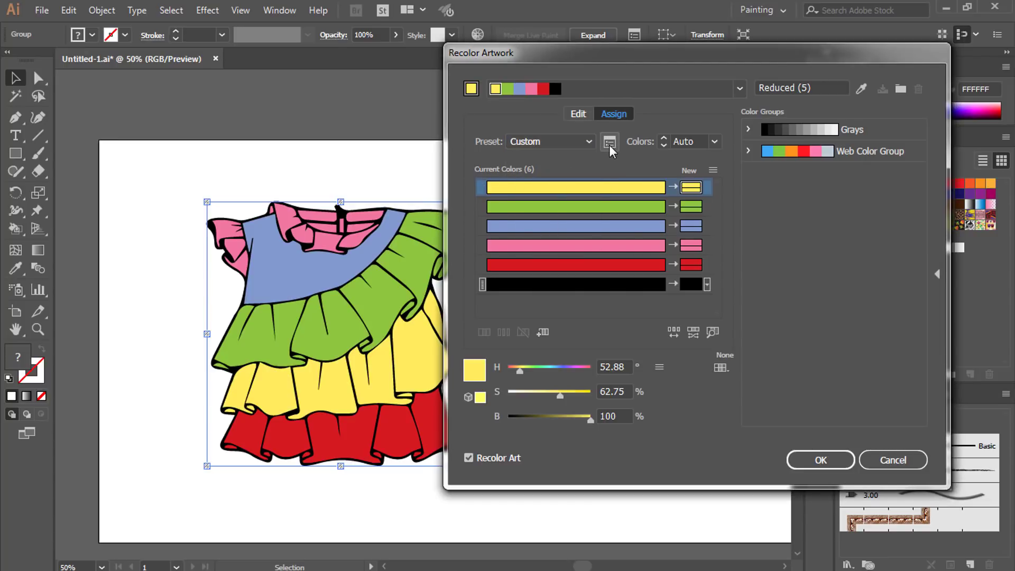
- Limit the dress's colour reduction to the Metal swatch library and apply the colour reduction options
left_click(610, 144)
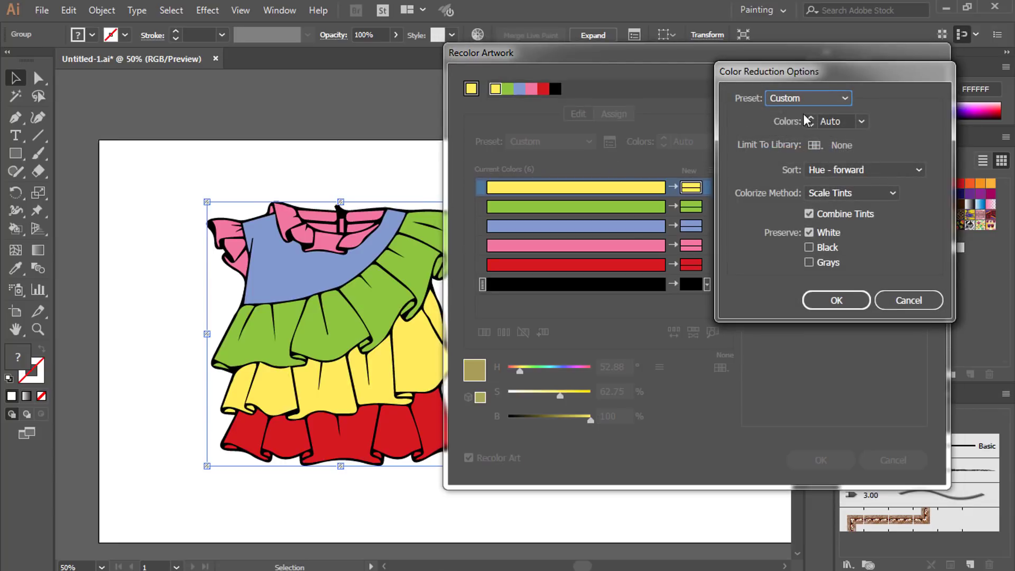
left_click_drag(823, 73, 673, 117)
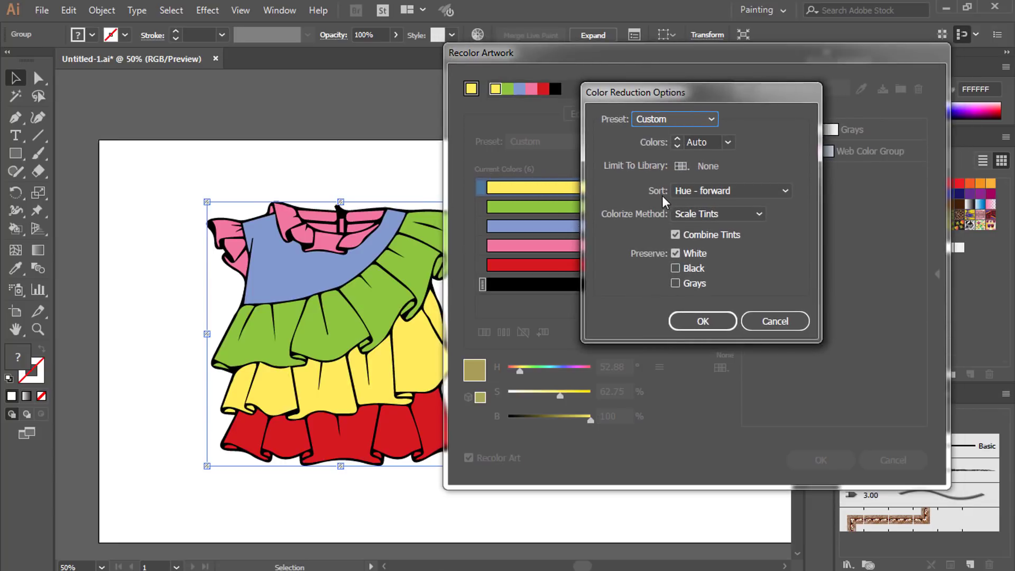
left_click(682, 167)
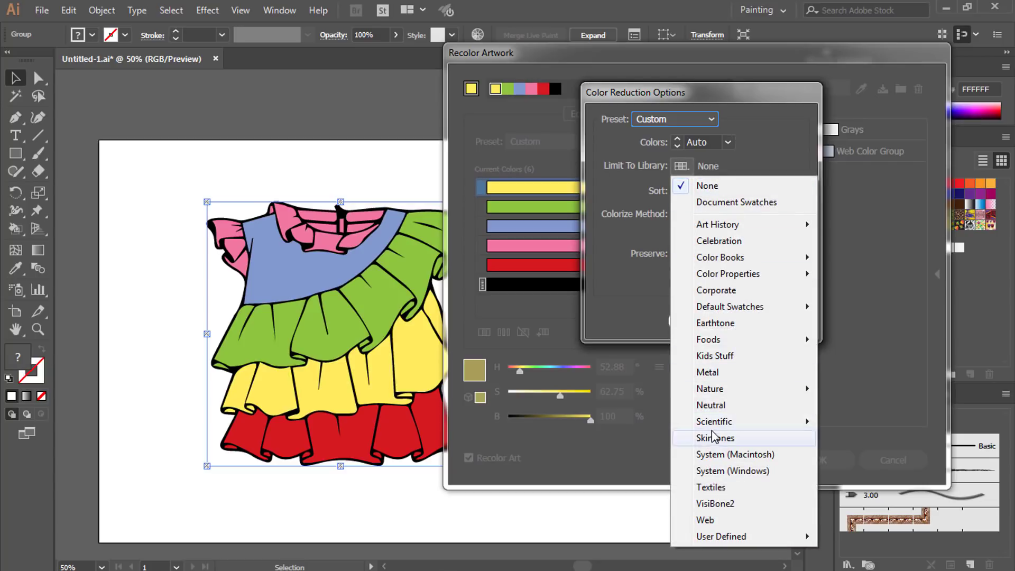
mouse_move(747, 339)
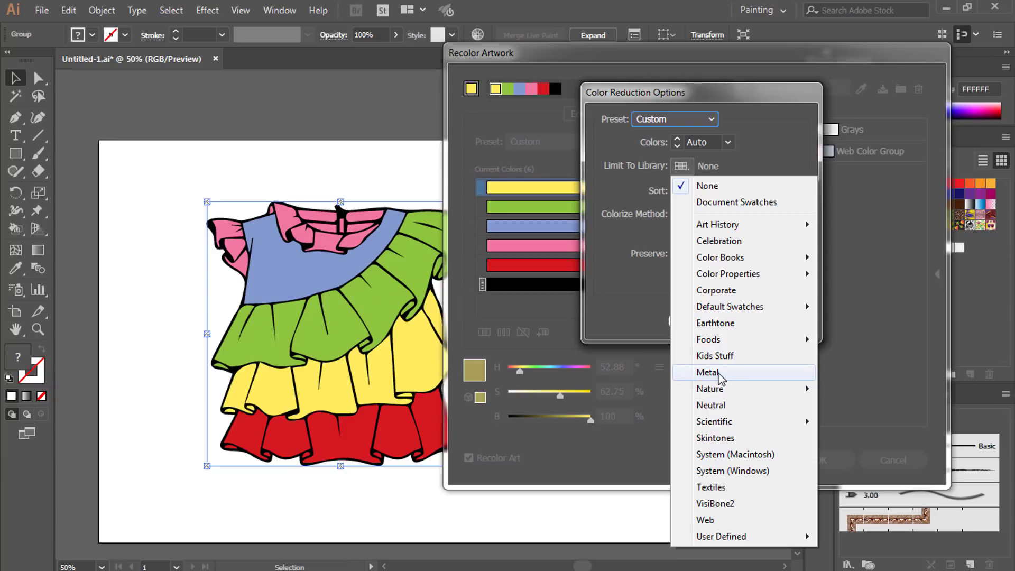
left_click(719, 373)
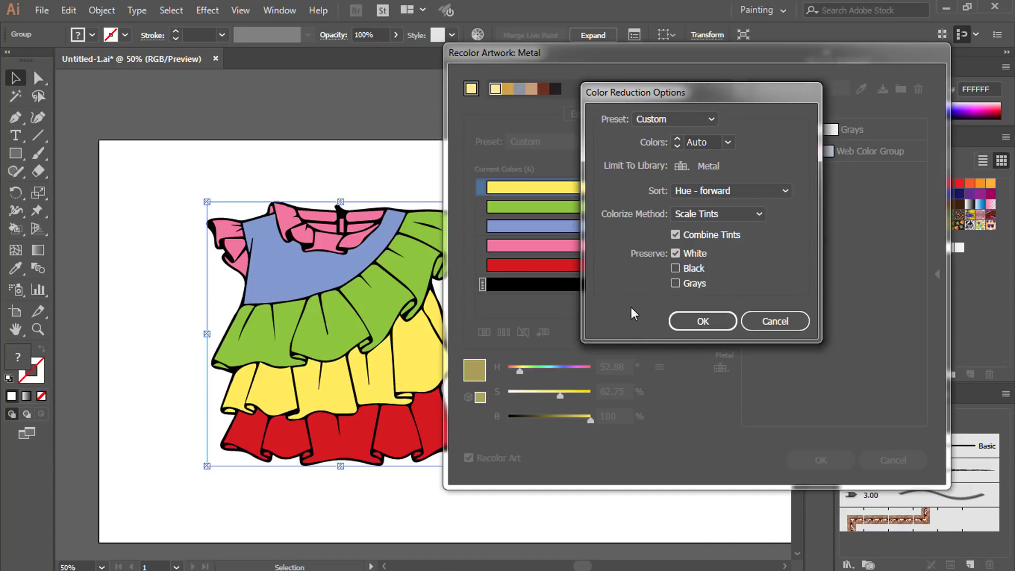
left_click(701, 323)
- Examine the Sort choices in the Color Reduction Options, keeping Hue - forward, and accept the dialog
left_click(609, 142)
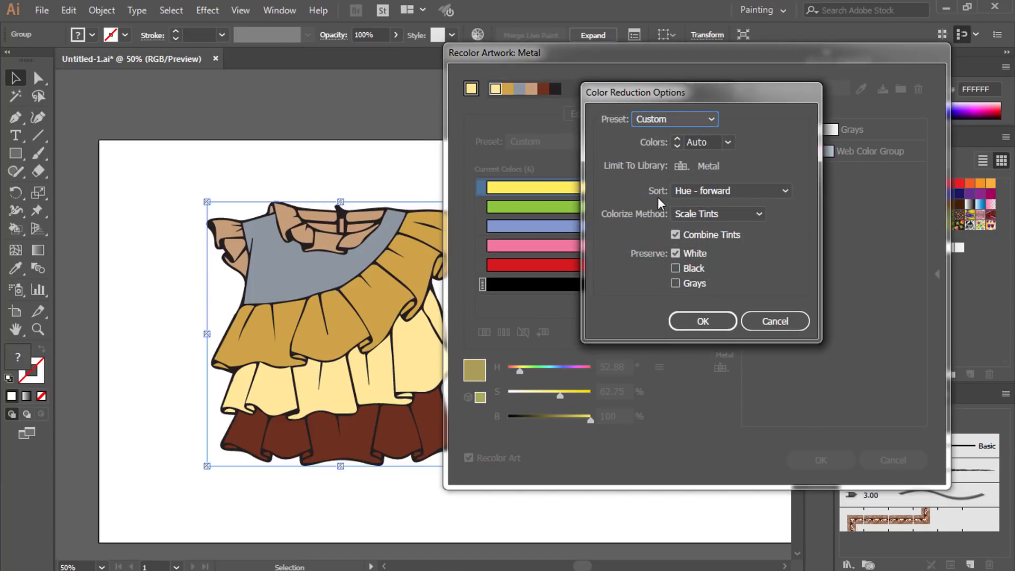
left_click(687, 196)
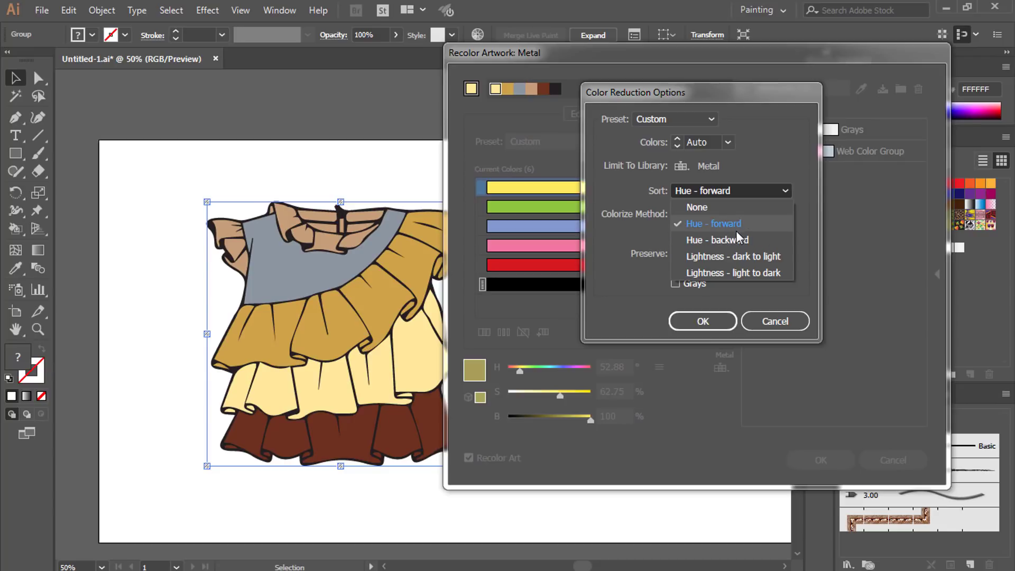
left_click(668, 221)
left_click(690, 189)
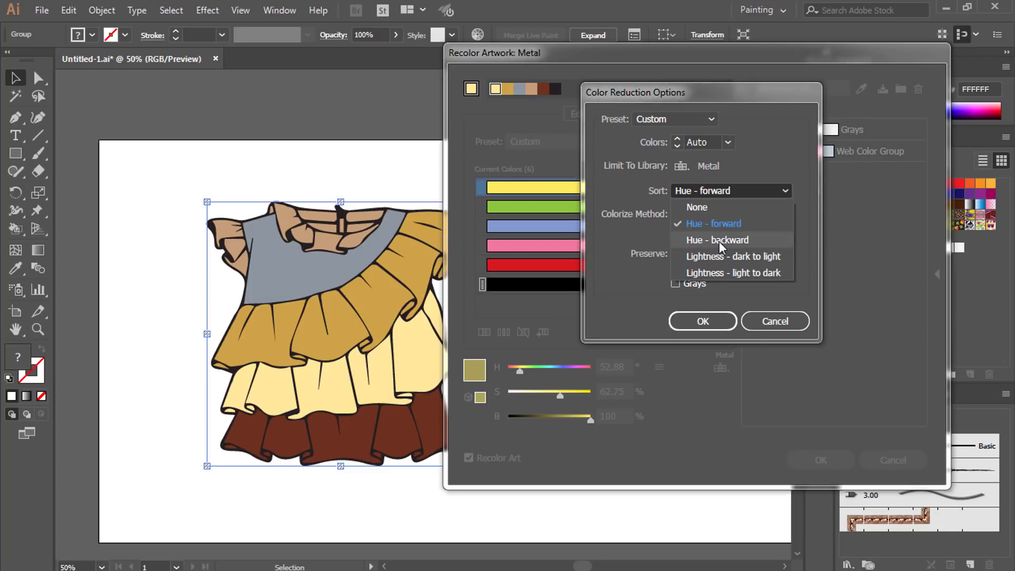
left_click(622, 219)
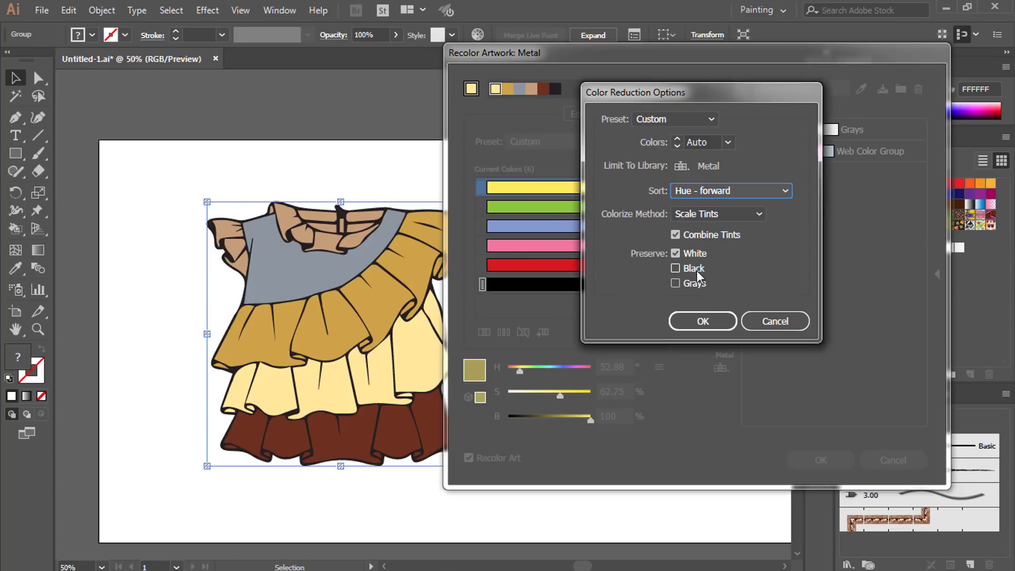
left_click(702, 323)
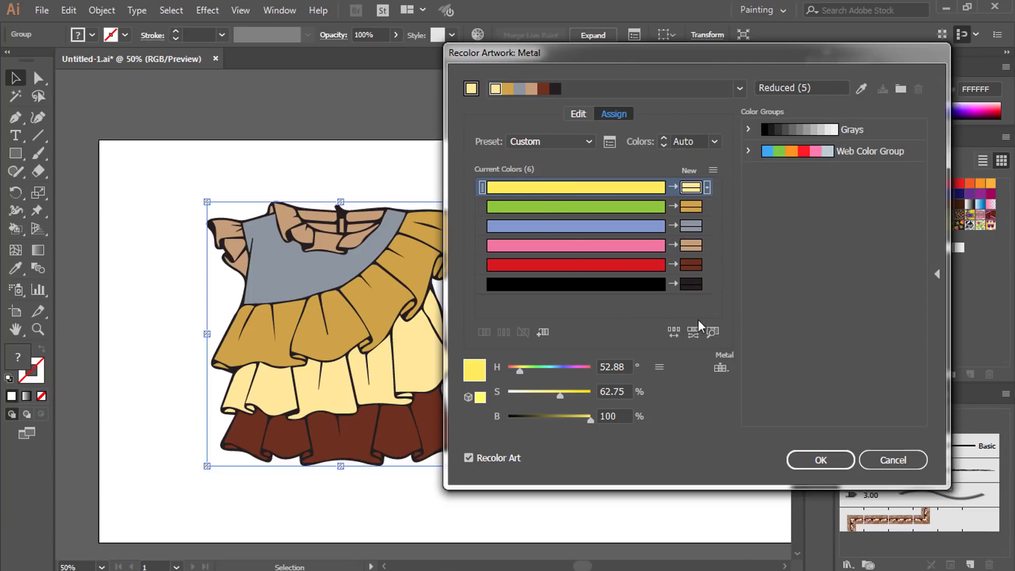
- Remove the Metal library limit in the Color Reduction Options and apply the change to the dress
left_click(609, 143)
left_click(705, 142)
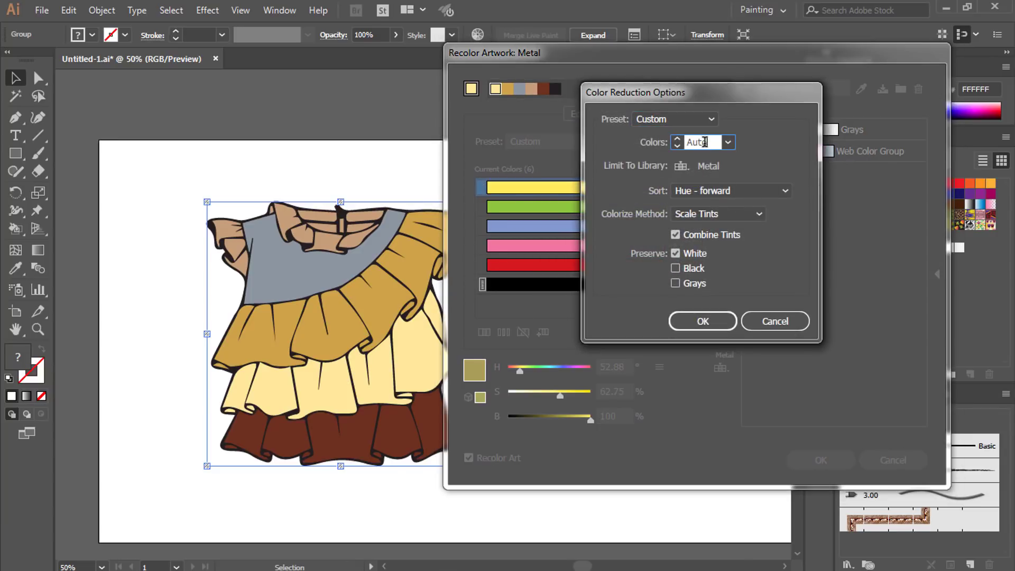
left_click(684, 120)
key("Escape")
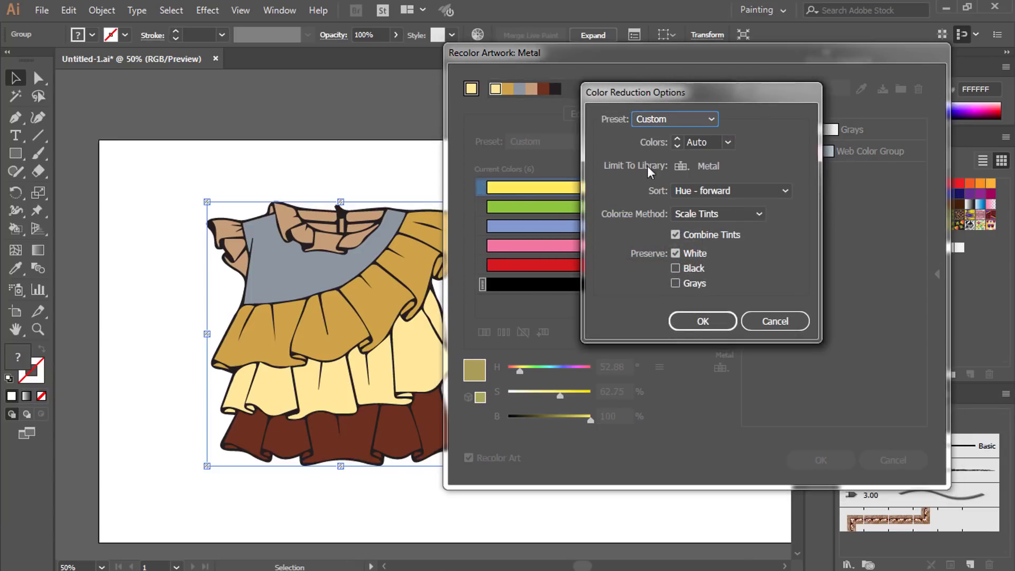
left_click(679, 165)
left_click(706, 193)
left_click(694, 322)
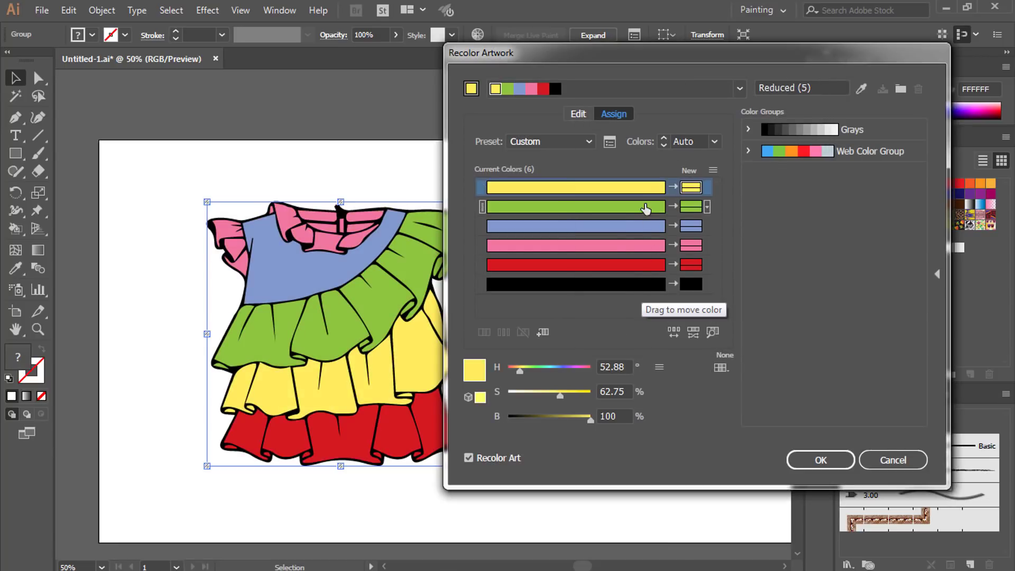
- Try the Fruit and Ice Cream food libraries on the dress, and limit its colours to the Celebration swatch library
left_click(720, 367)
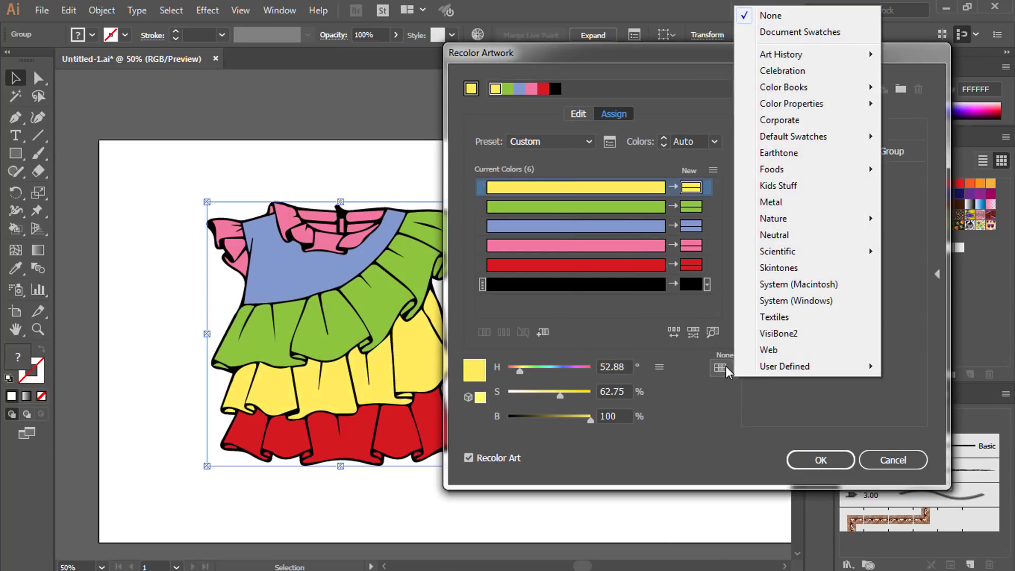
mouse_move(778, 169)
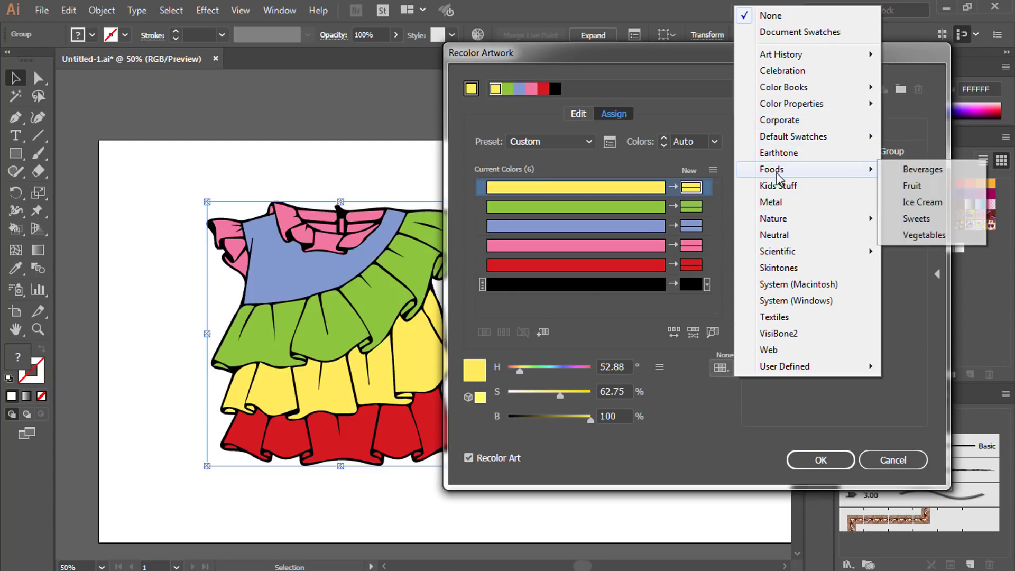
left_click(912, 187)
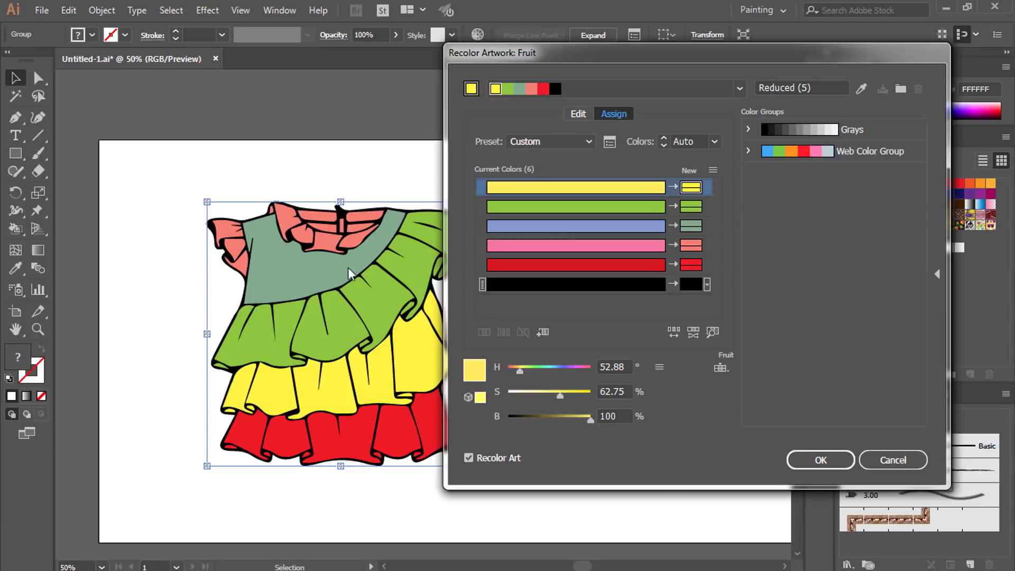
left_click(722, 367)
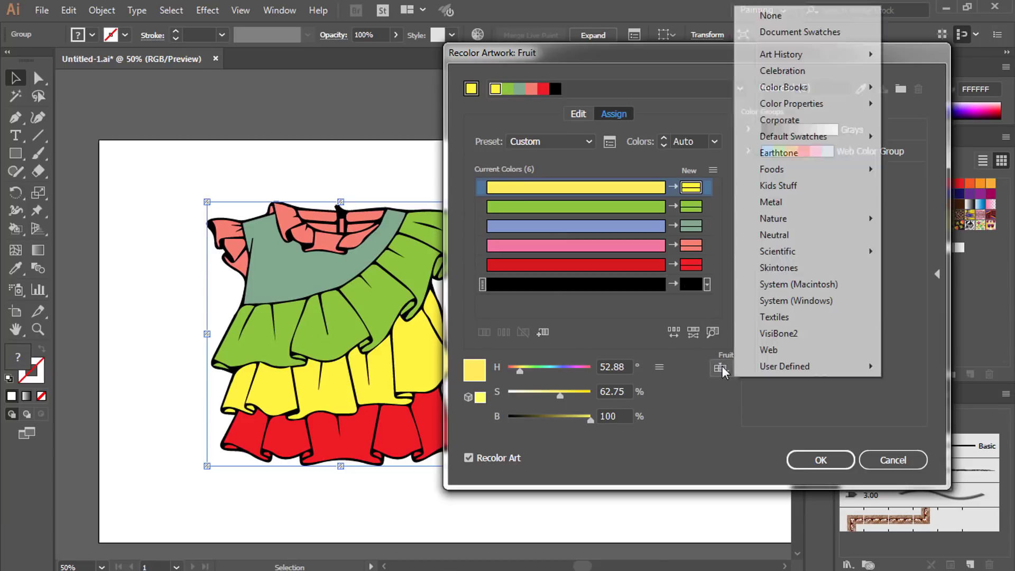
mouse_move(788, 171)
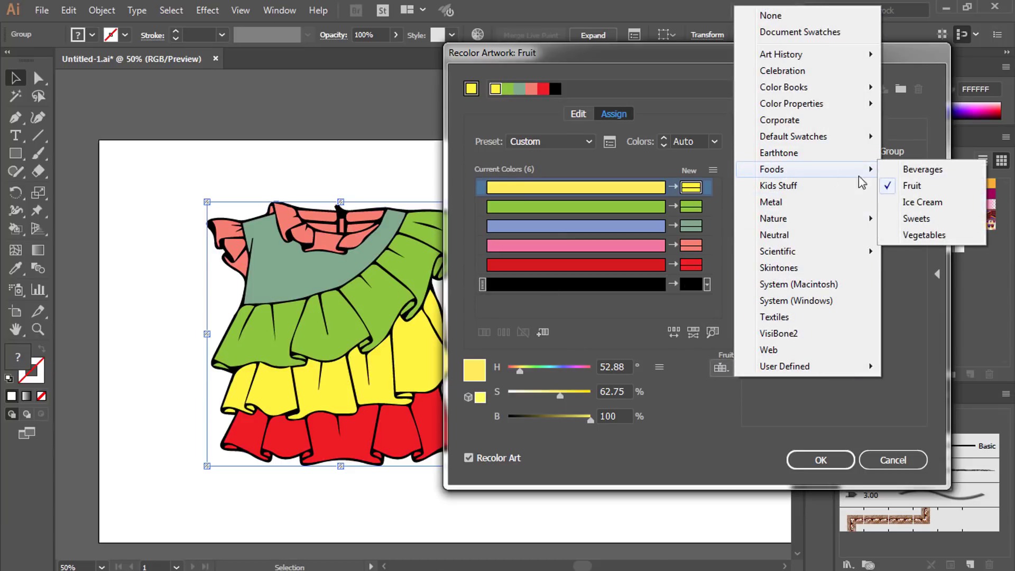
left_click(923, 202)
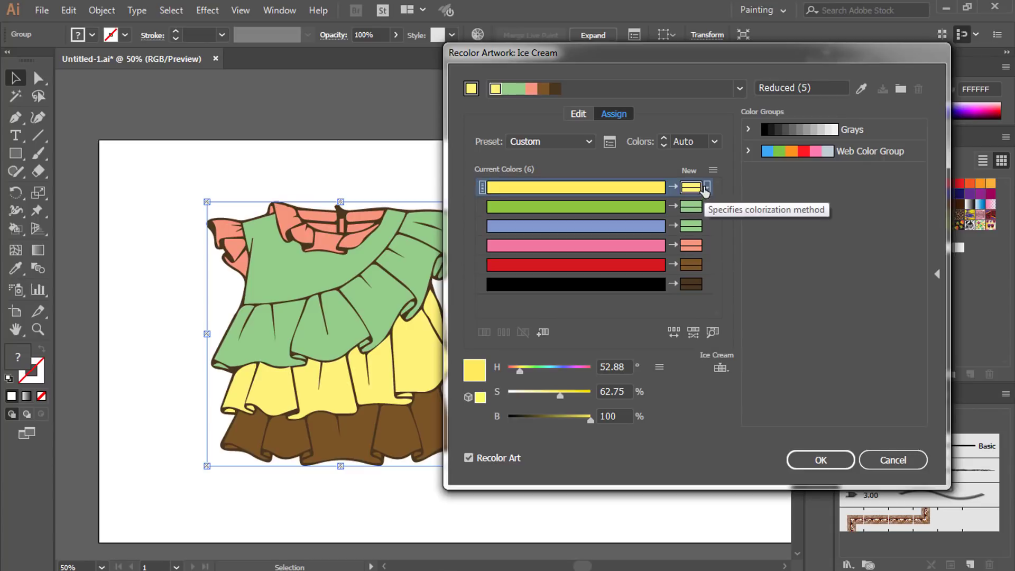
left_click(720, 368)
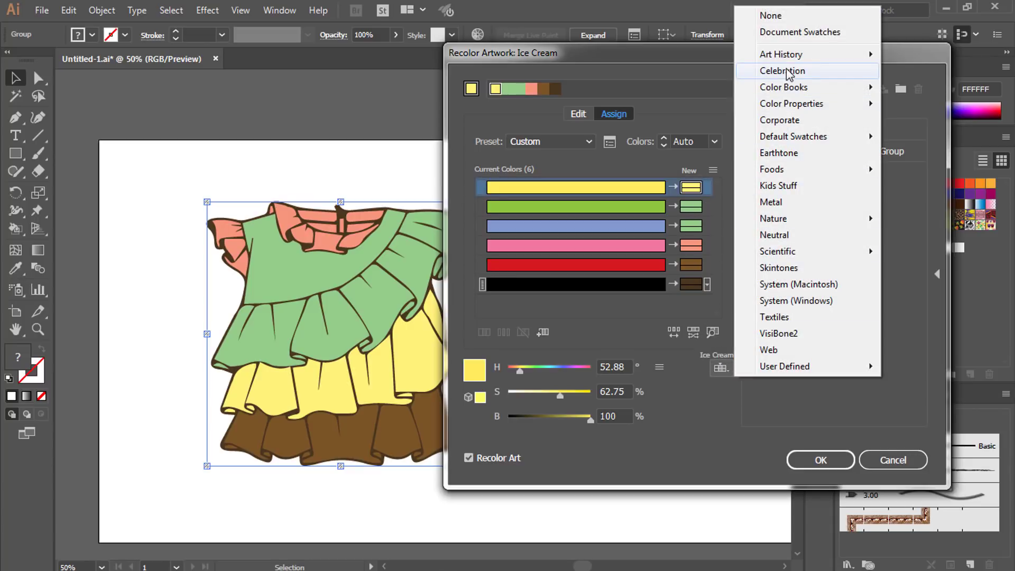
left_click(783, 71)
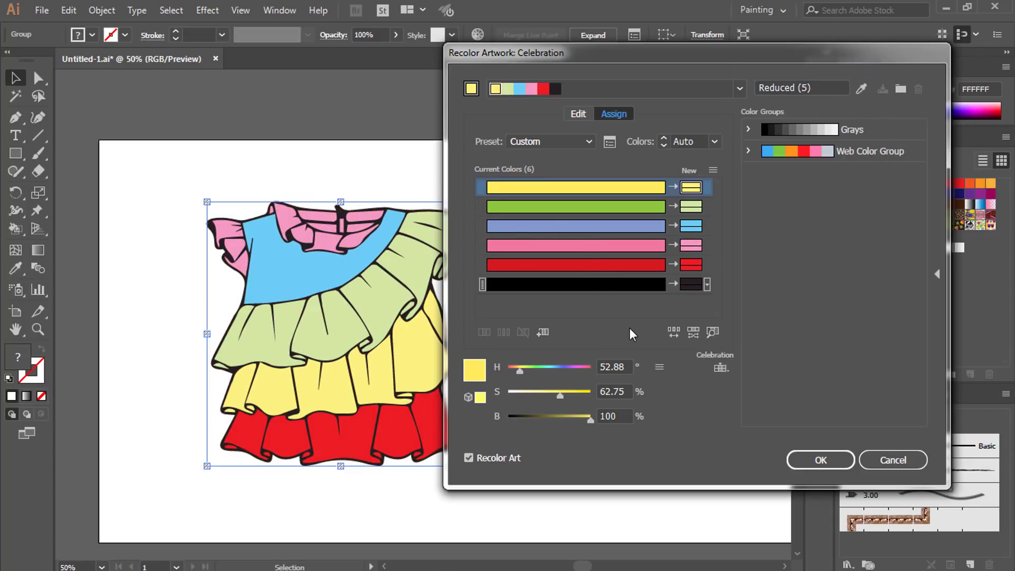
left_click(713, 171)
left_click(712, 170)
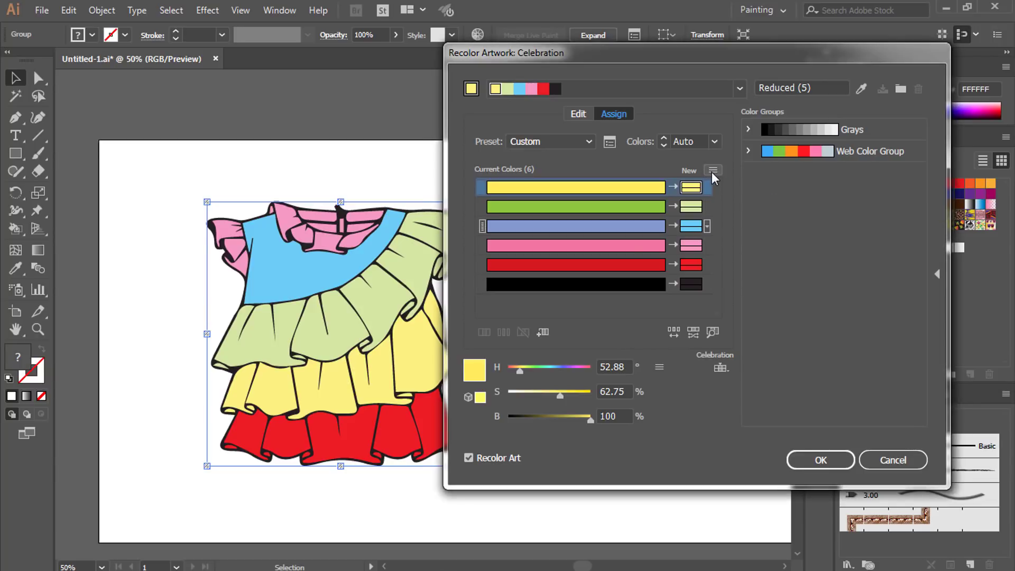
left_click(713, 171)
left_click(610, 142)
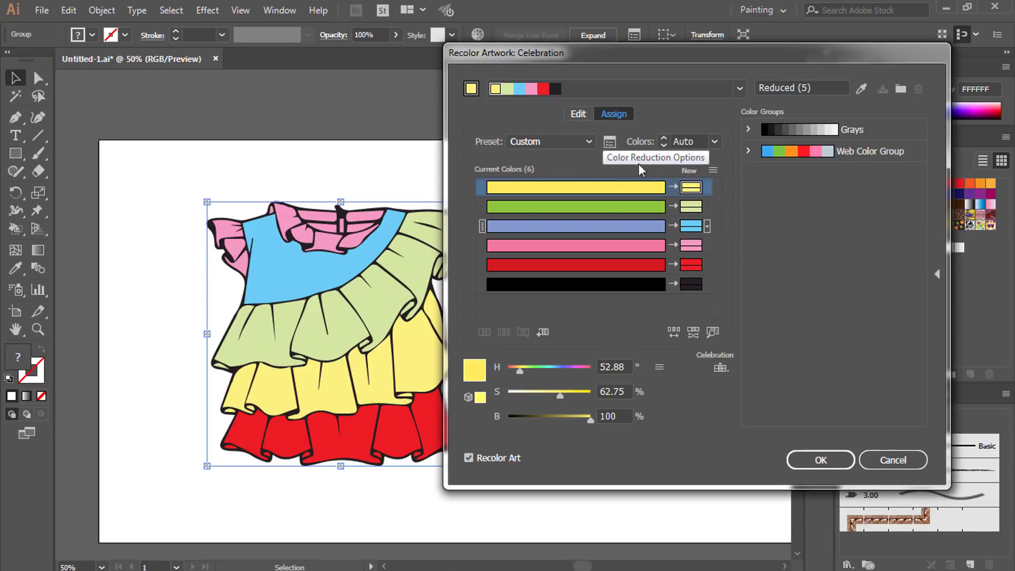
left_click(611, 143)
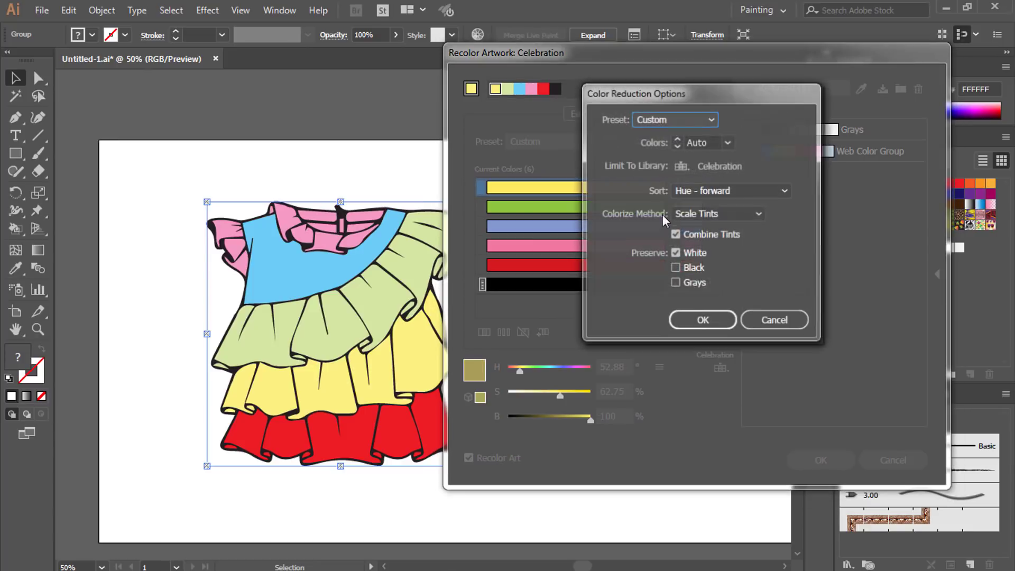
left_click(775, 322)
- Try ordering the new colours by Lightness - dark to light and Lightness - light to dark, and set the order to Hue - forward
left_click(713, 171)
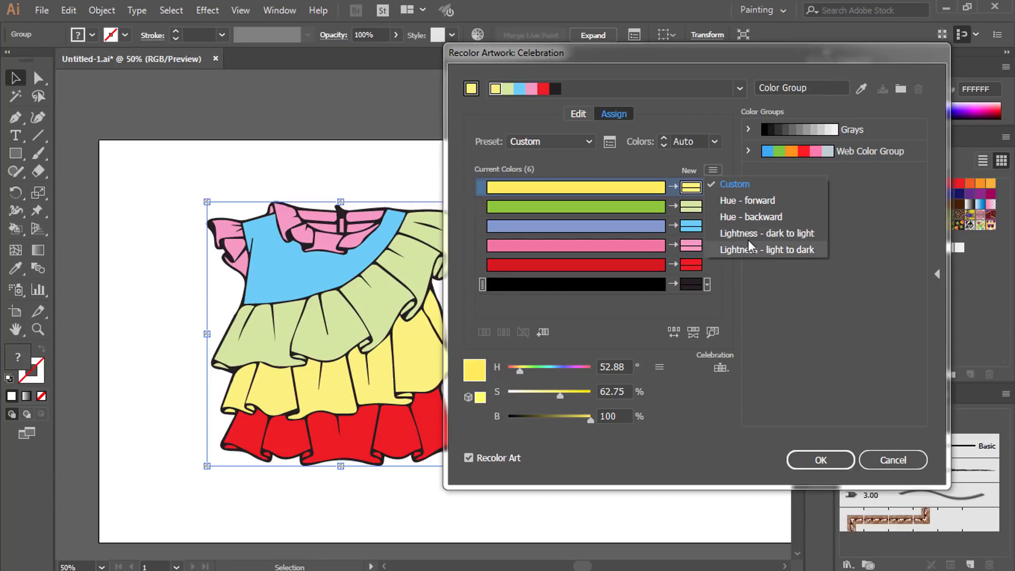
left_click(783, 233)
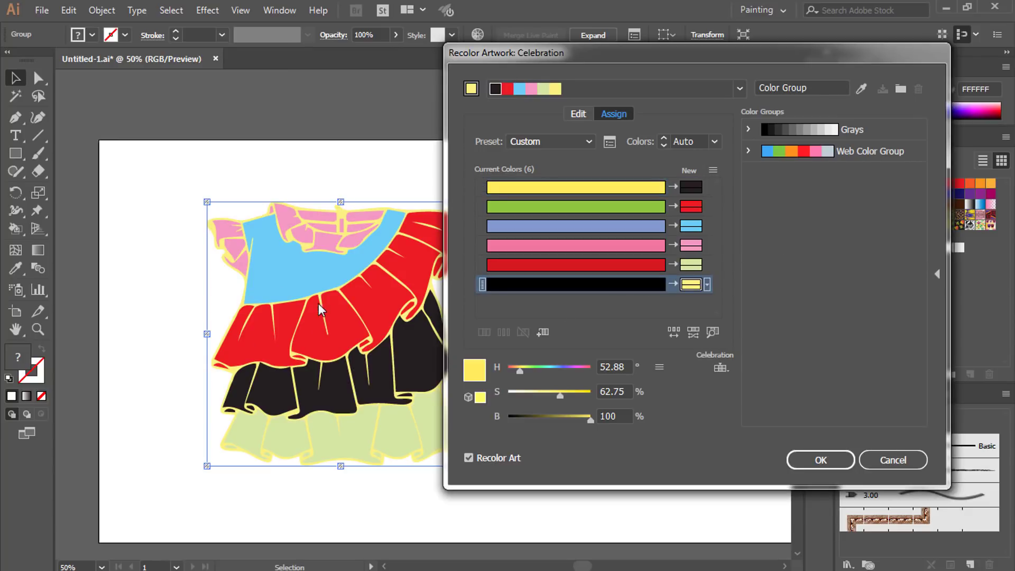
left_click(713, 169)
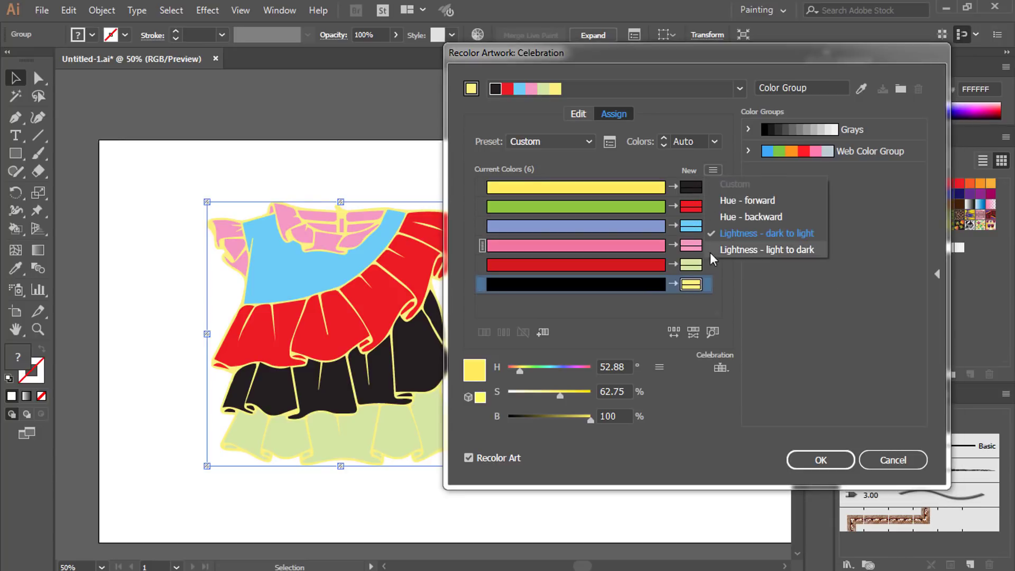
left_click(787, 250)
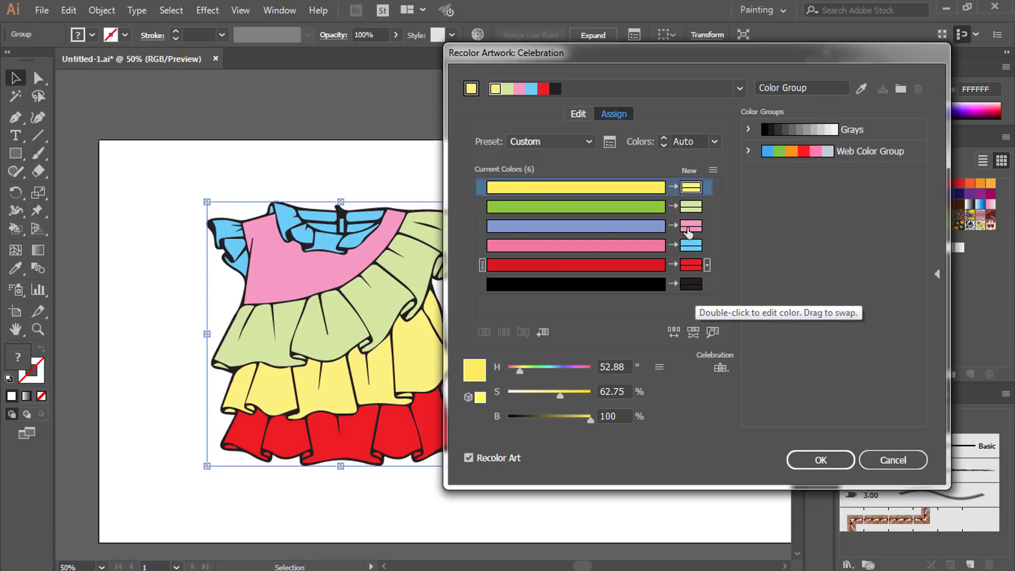
left_click(714, 169)
left_click(747, 200)
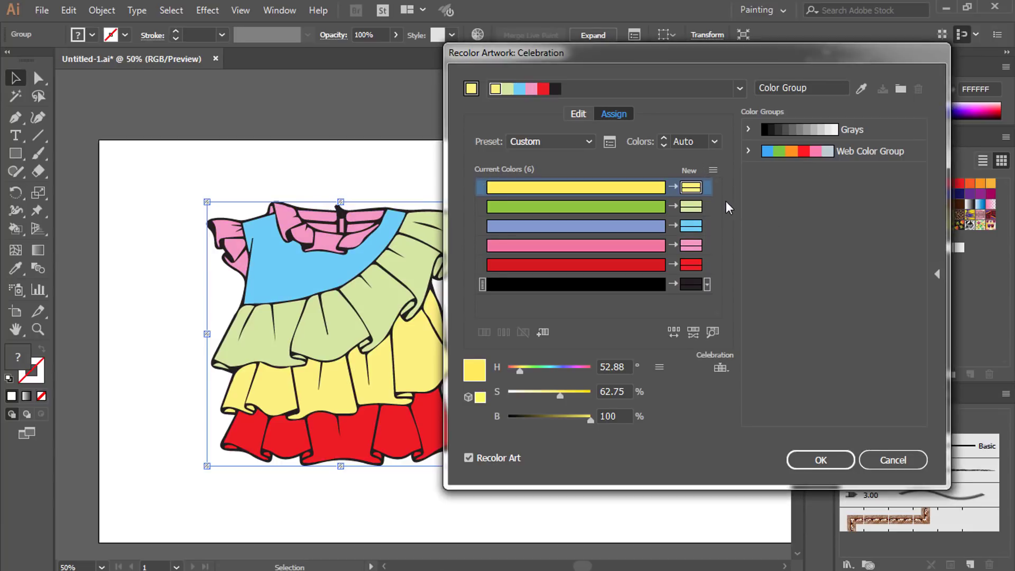
left_click(713, 171)
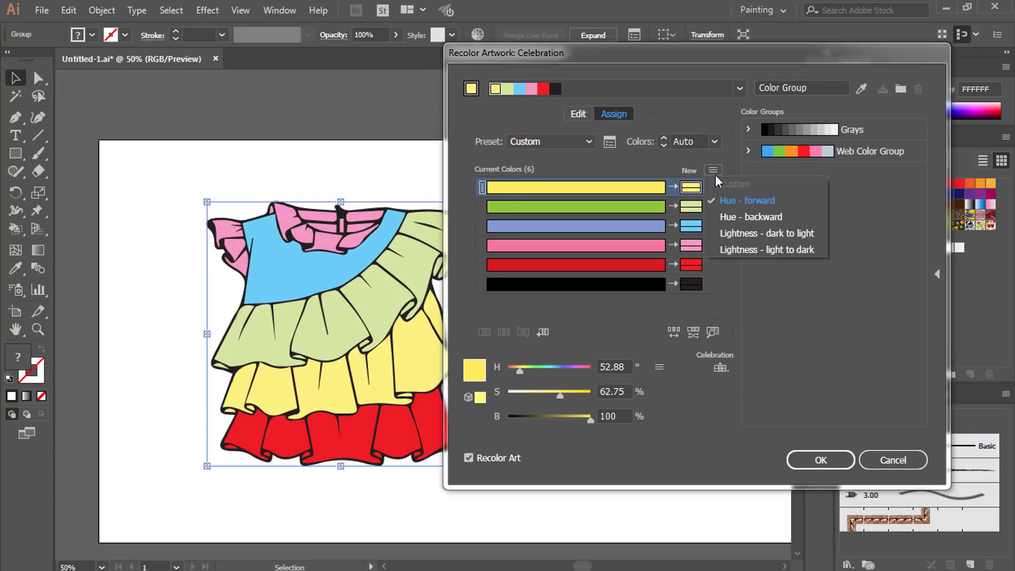
left_click(870, 202)
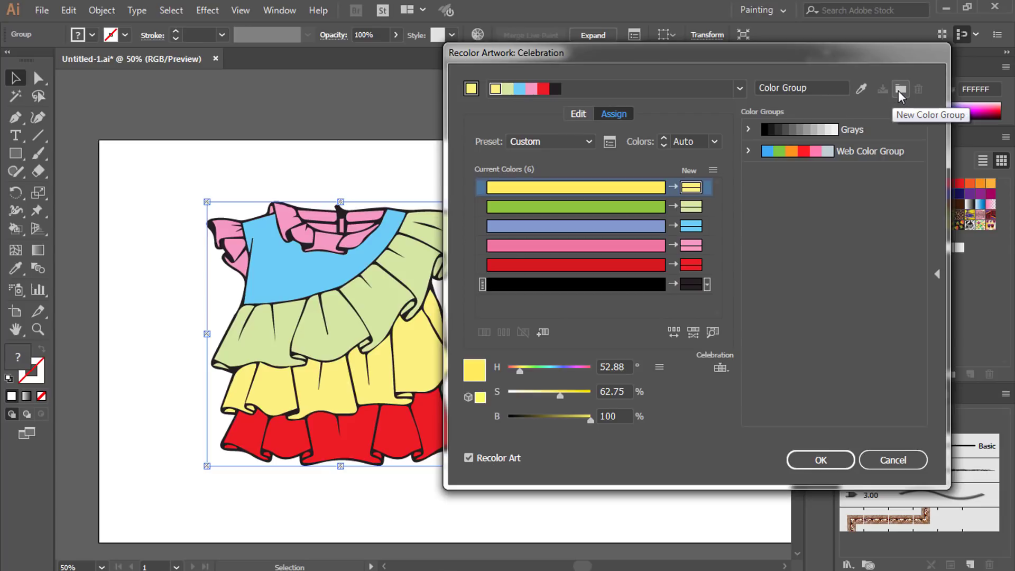
- Save the Celebration colours as a new color group and apply the recolouring to the dress
left_click_drag(731, 50, 521, 51)
left_click(689, 93)
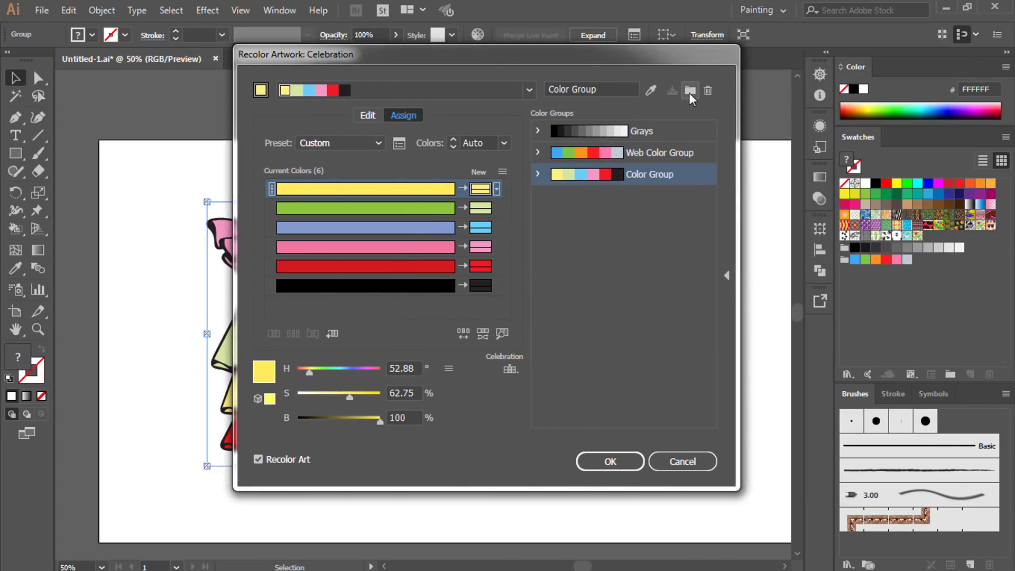
left_click(594, 462)
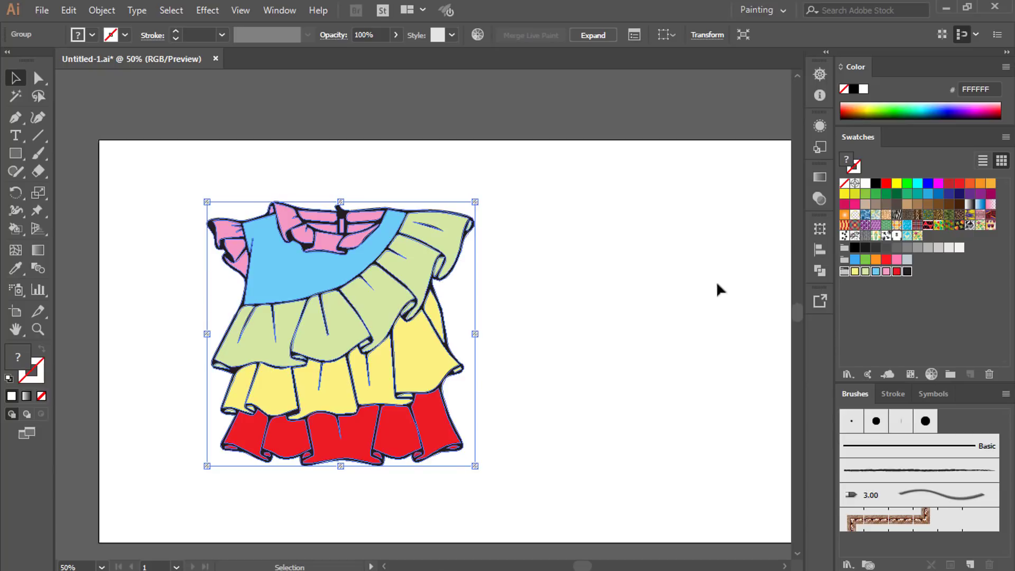
- Reselect the dress and reopen Recolor Artwork, placing the dialog so that the dress can be seen
left_click(655, 297)
left_click(393, 210)
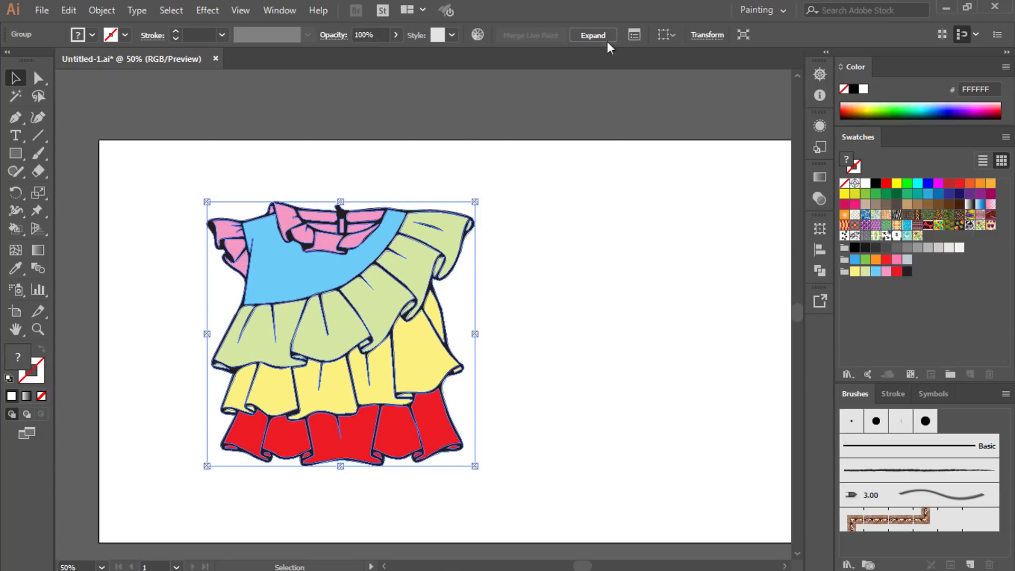
left_click(478, 32)
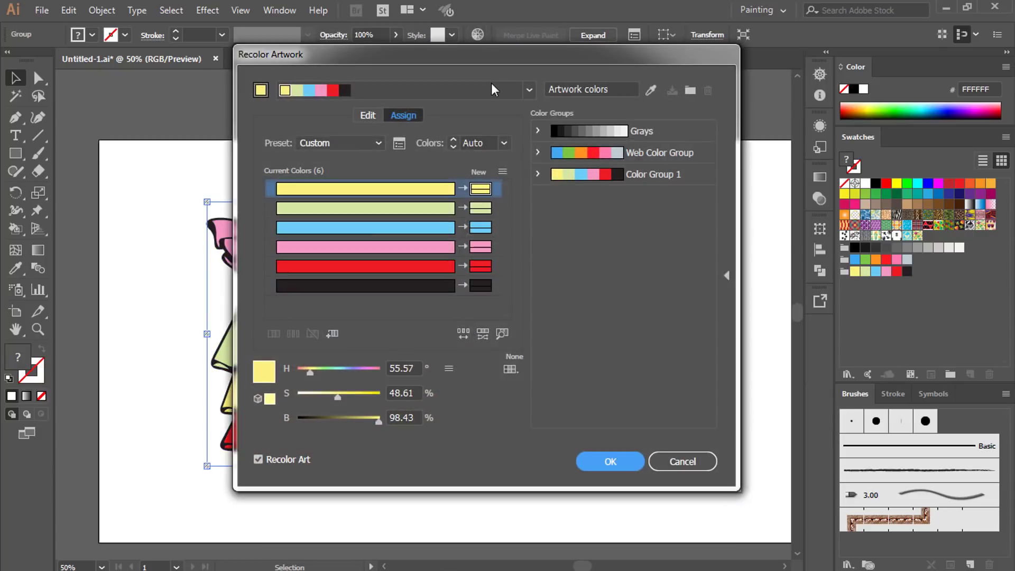
left_click_drag(454, 51, 582, 26)
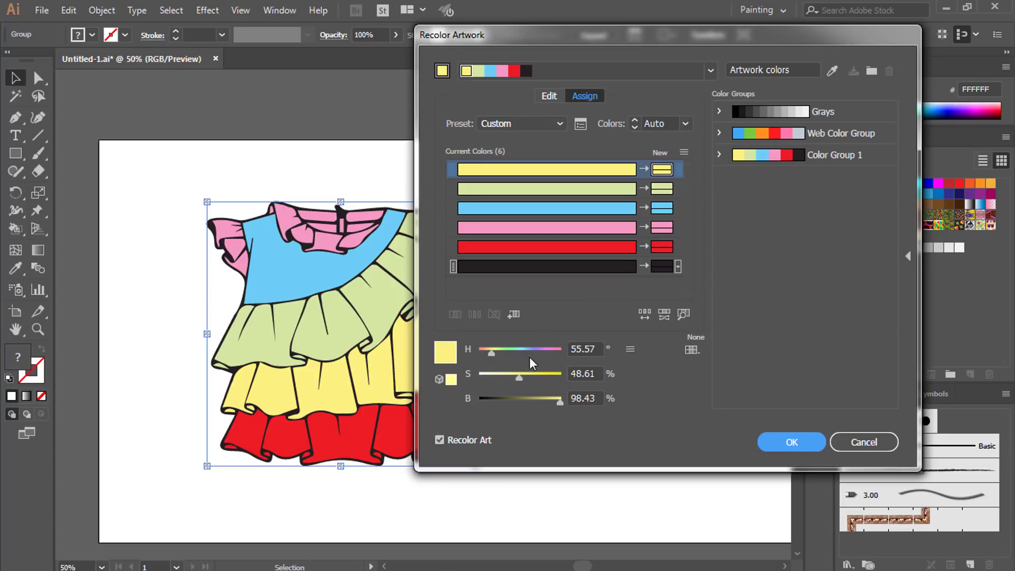
- Shift the yellow's hue slightly toward orange, and change the red to bright blue with H 206, S 98 and B 100
mouse_move(493, 354)
left_mouse_down()
mouse_move(516, 352)
mouse_move(491, 354)
left_mouse_up()
left_click(661, 248)
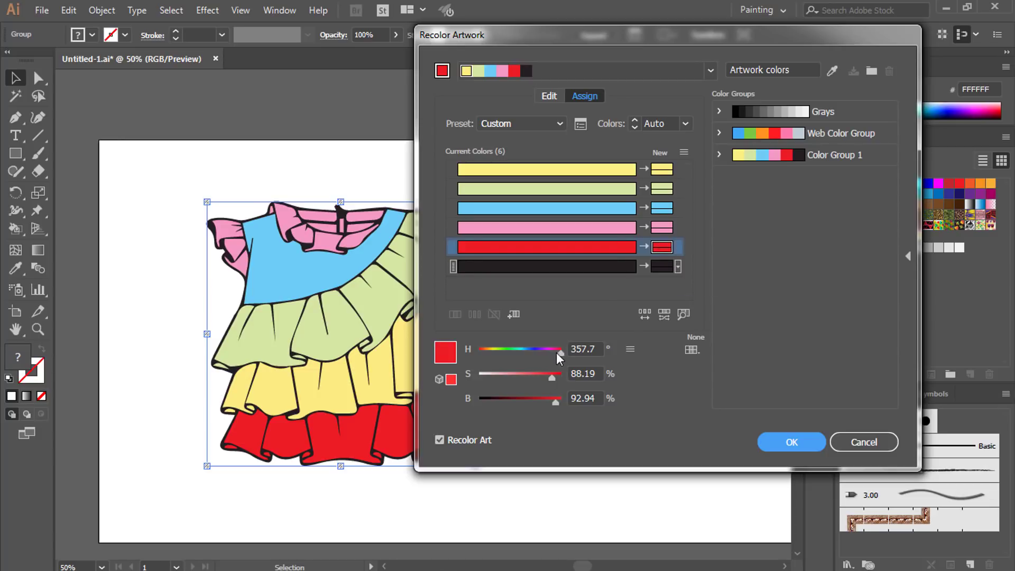
left_click_drag(558, 352, 566, 403)
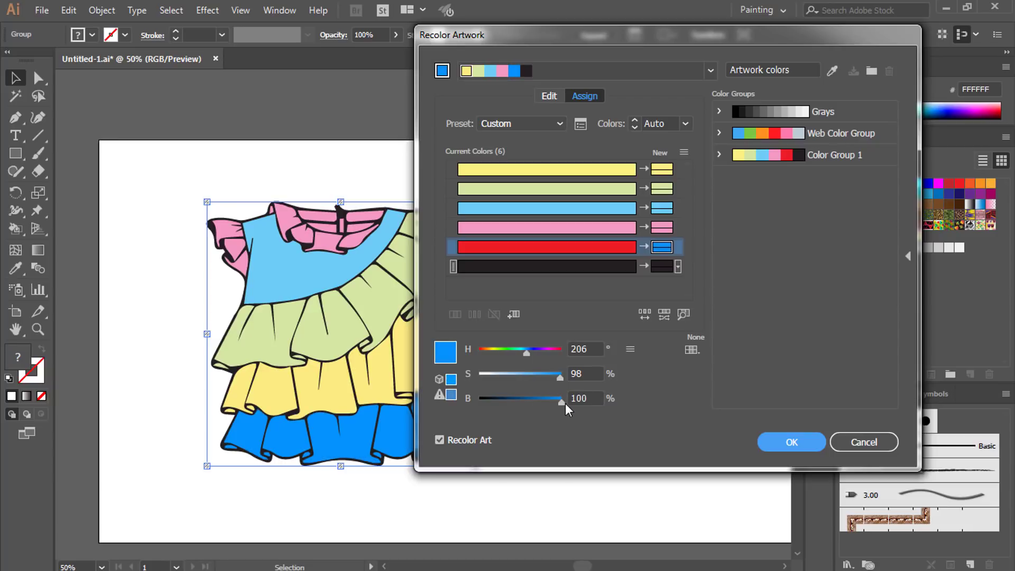
- Try the CMYK colour sliders for the new blue, and switch the sliders to RGB
left_click(635, 348)
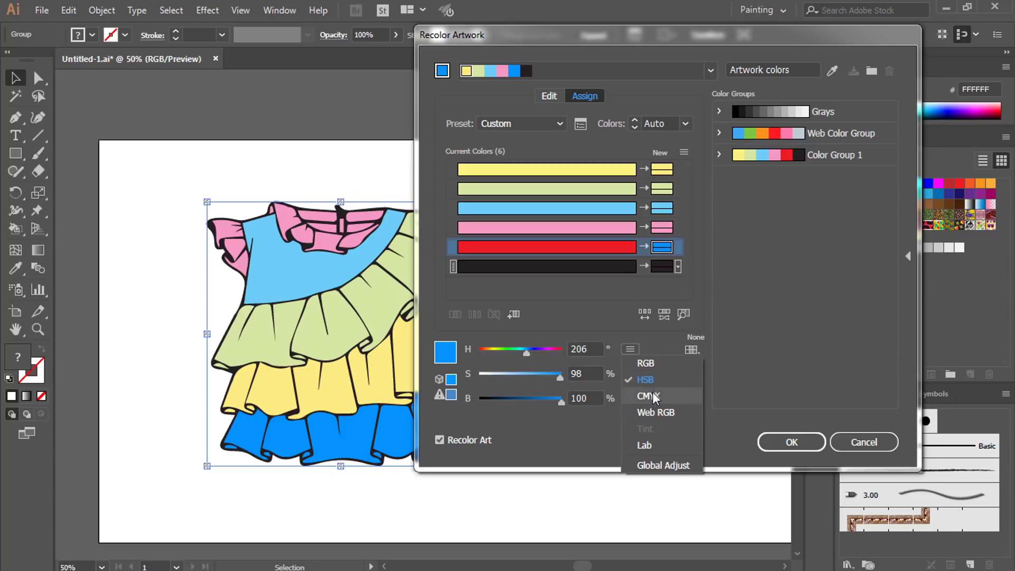
left_click(653, 394)
left_click(629, 349)
left_click(643, 363)
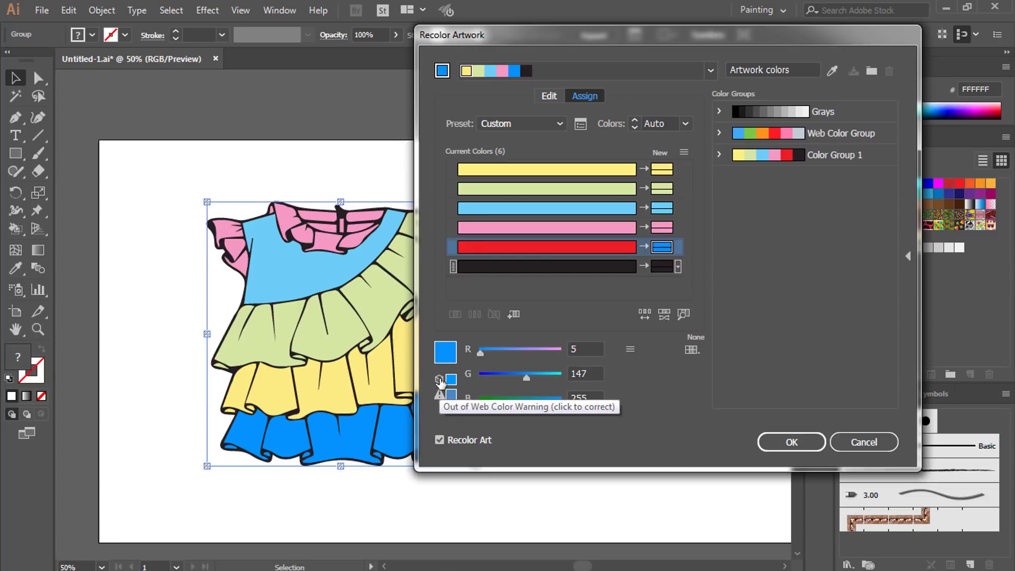
- Switch the colour sliders back to HSB and correct the bright blue to its in-gamut colour, followed by its web-safe colour
left_click(630, 349)
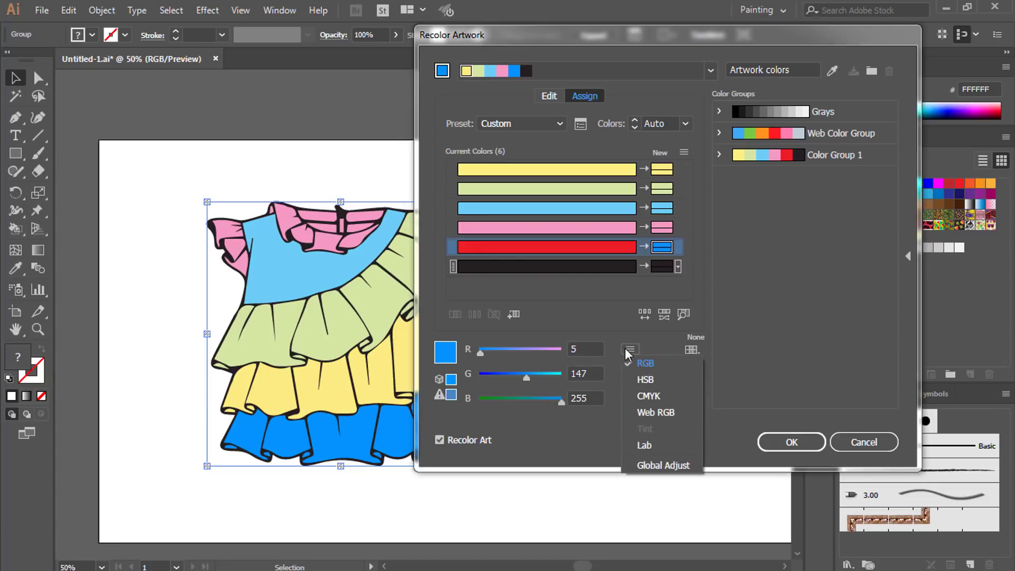
left_click(646, 379)
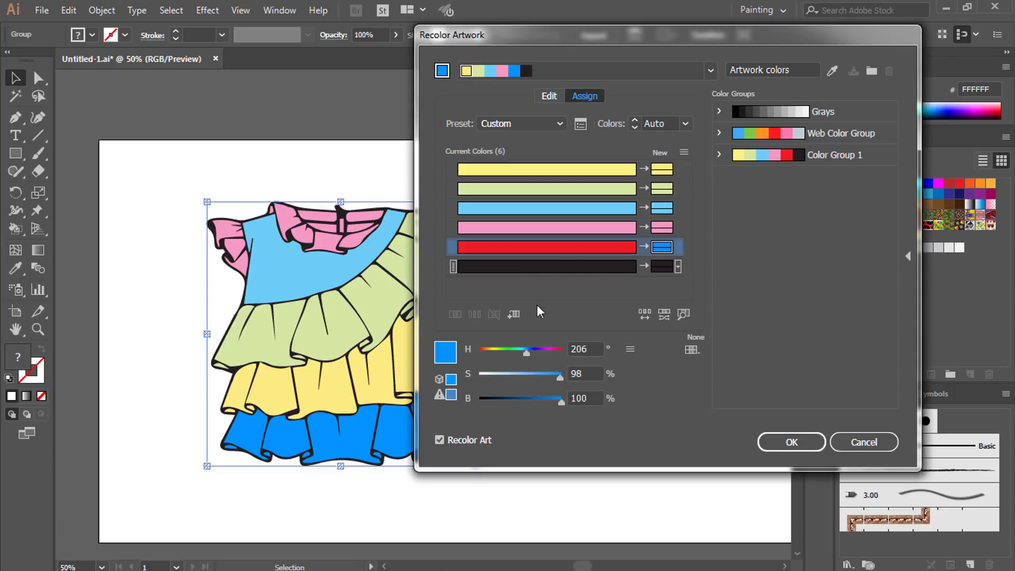
left_click_drag(519, 33, 584, 50)
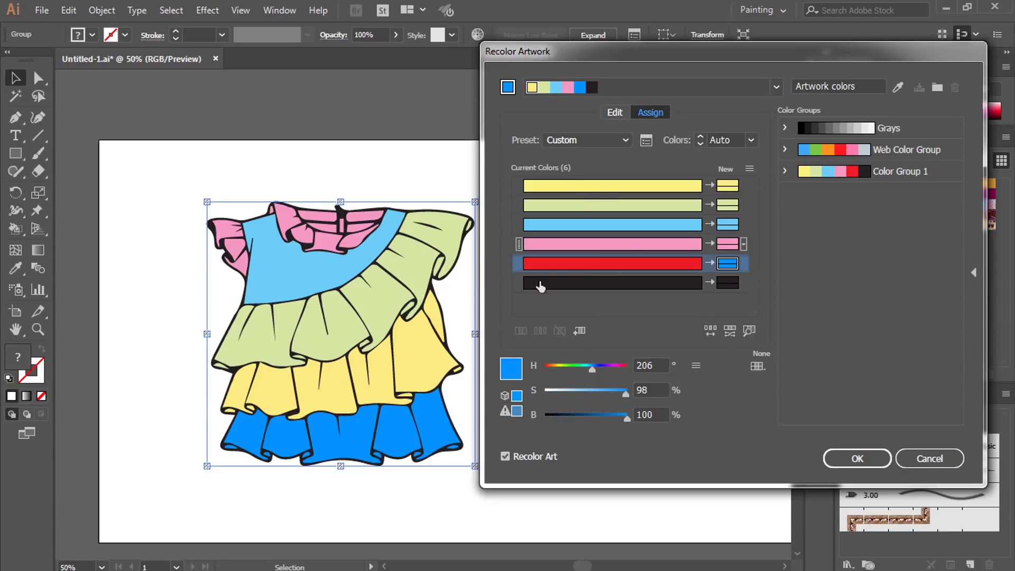
left_click(506, 414)
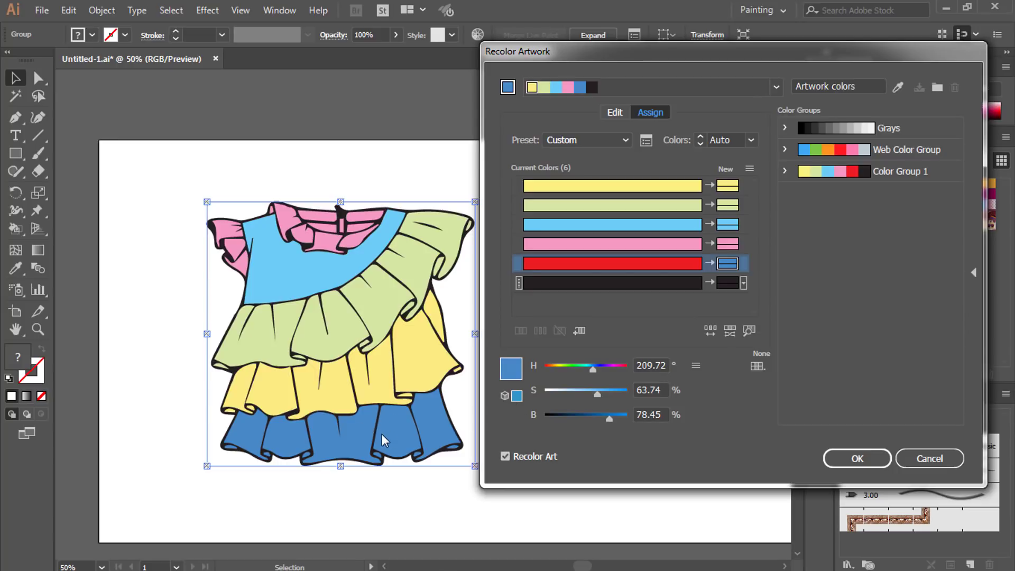
left_click(505, 396)
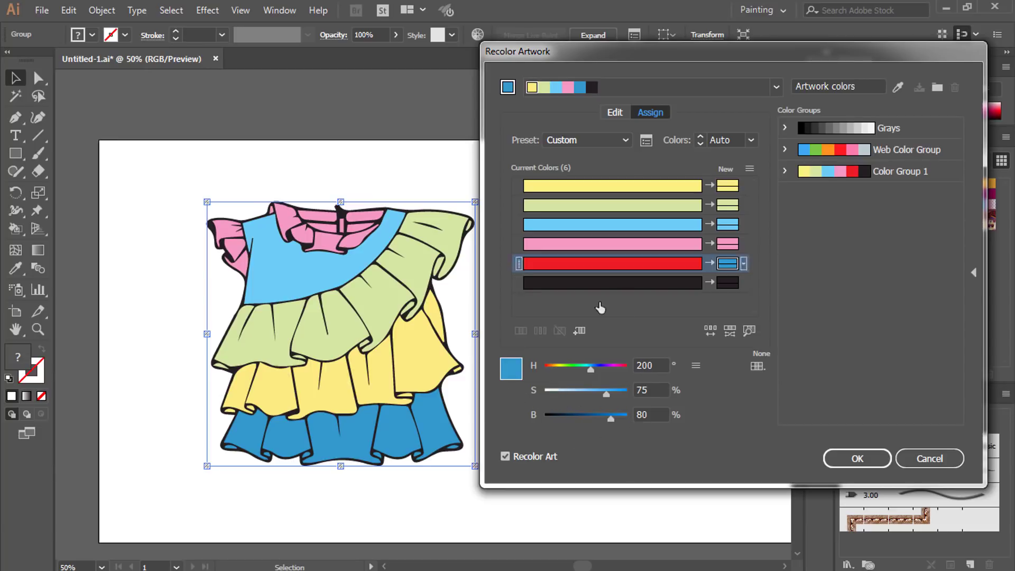
- Raise the blue's brightness to 100%, correct it to the in-gamut colour and apply the recolouring to the ruffled dress
left_click_drag(611, 419, 630, 421)
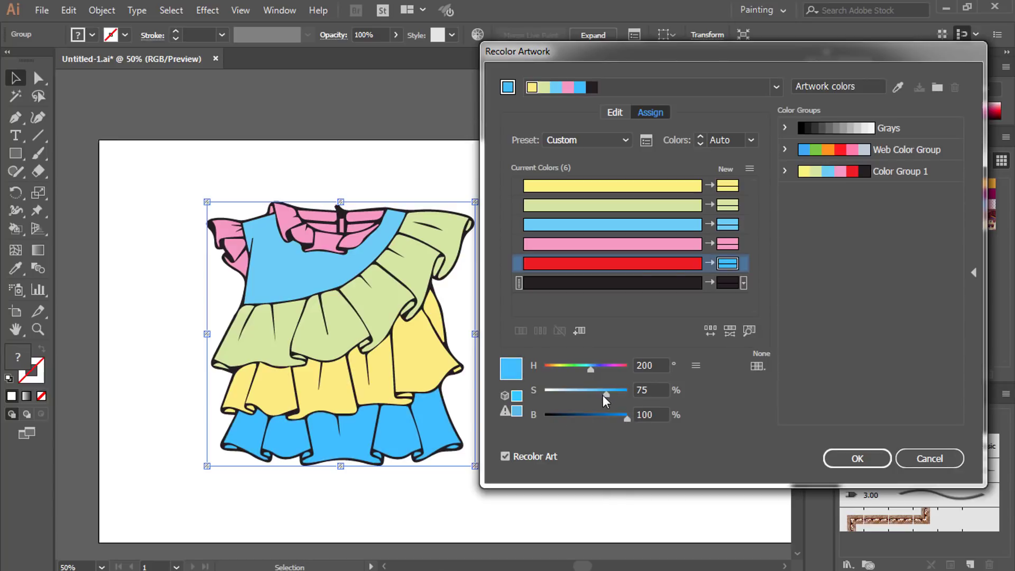
left_click(505, 412)
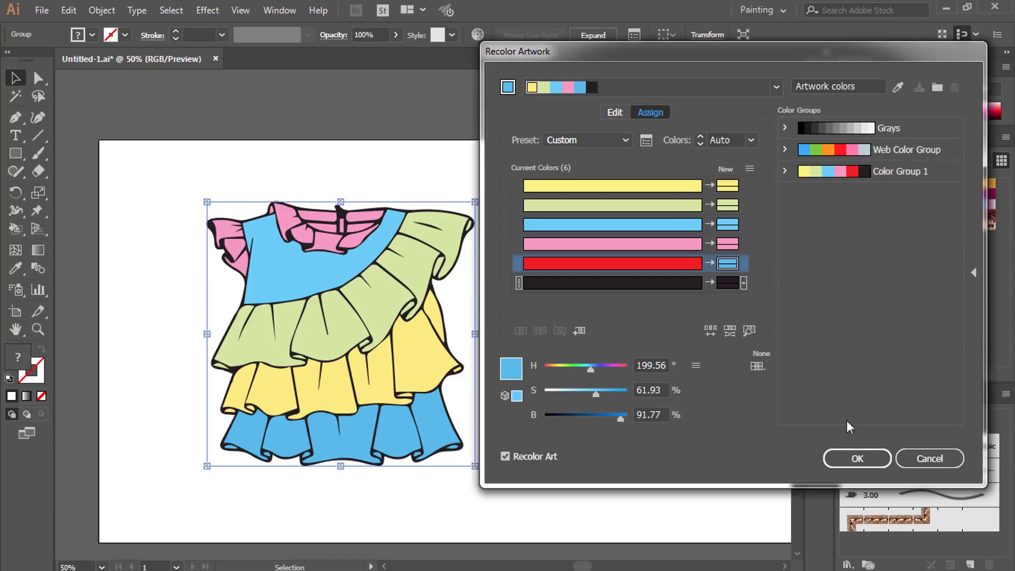
left_click(857, 459)
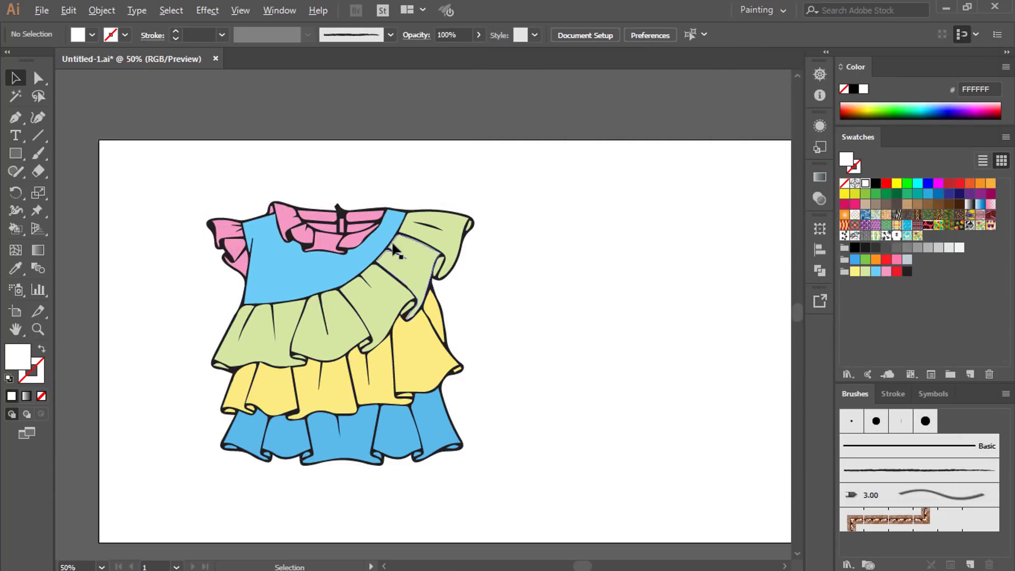
- Examine the floral pattern on the halter dress up close and compare it with the ruffled dress beside it
scroll(362, 261, "down", 4, "alt")
scroll(352, 261, "up", 2, "alt")
scroll(354, 262, "down", 2, "alt")
left_click_drag(480, 284, 406, 298)
left_click(659, 293)
left_click_drag(662, 260, 413, 320)
scroll(365, 273, "up", 4, "alt")
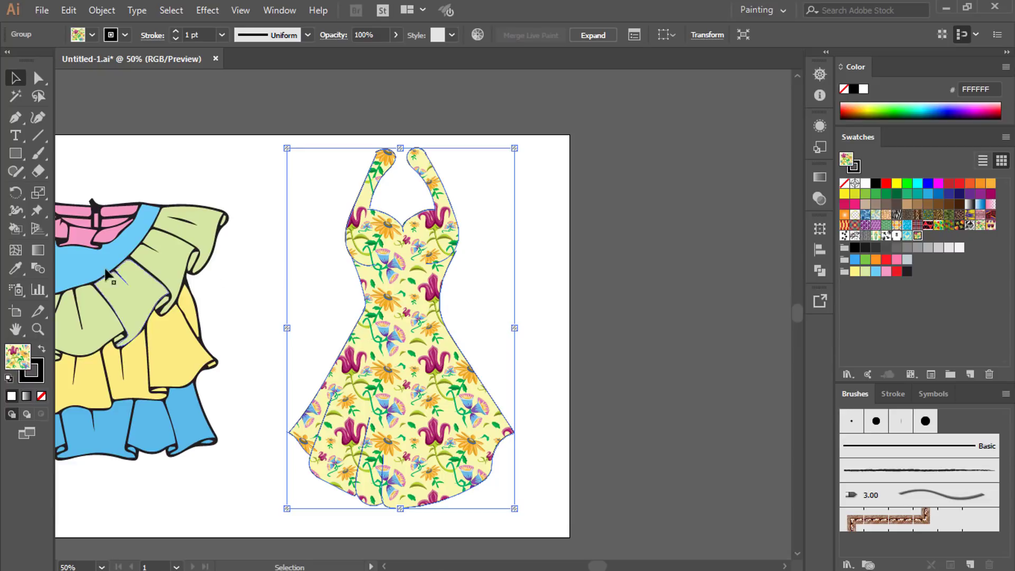
left_click(575, 287)
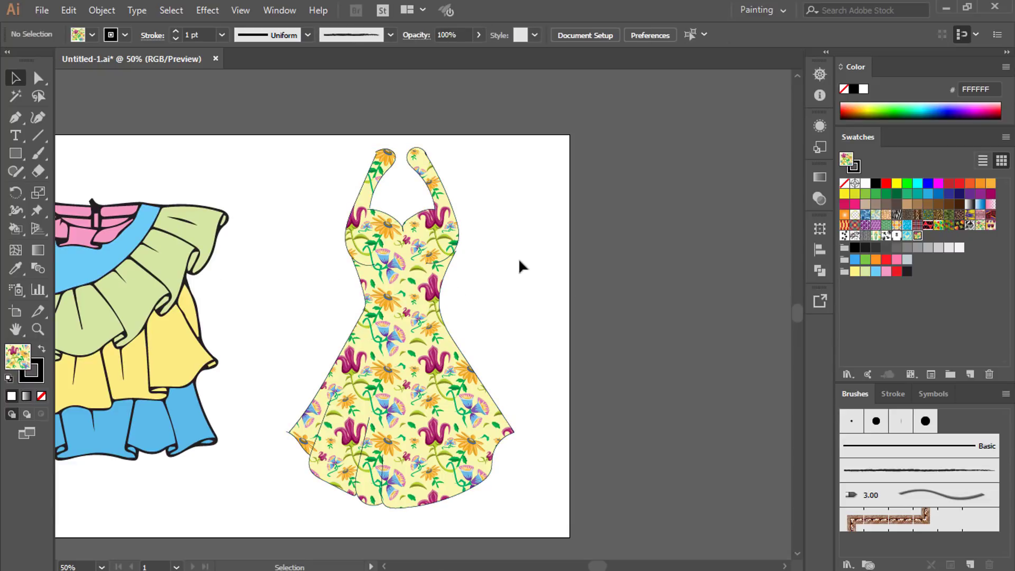
left_click_drag(521, 257, 306, 324)
scroll(426, 309, "up", 1, "alt")
scroll(426, 309, "up", 2, "alt")
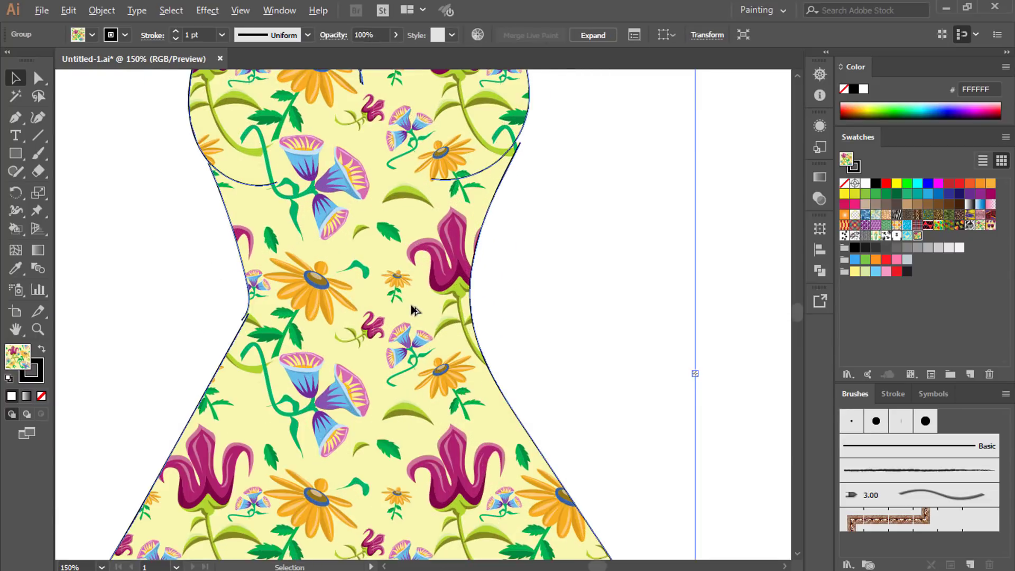
scroll(418, 310, "down", 3, "alt")
left_click(585, 282)
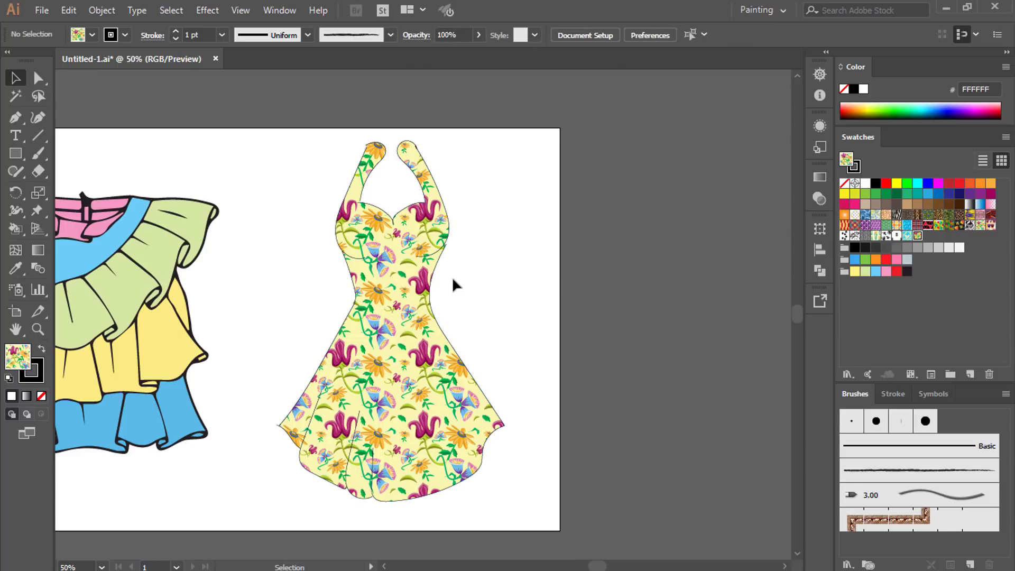
scroll(398, 290, "up", 2, "alt")
scroll(398, 290, "down", 2, "alt")
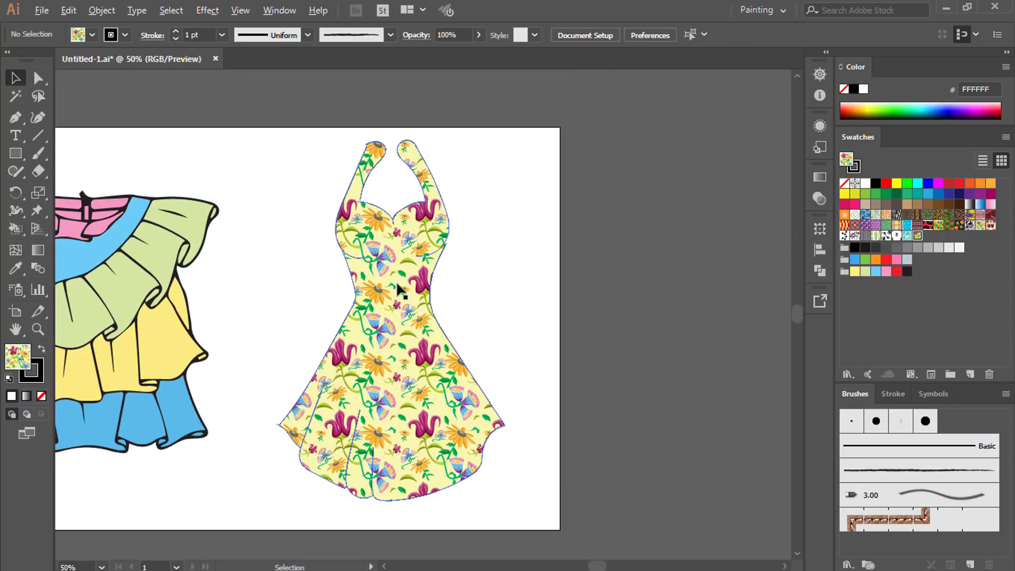
left_click_drag(287, 284, 427, 291)
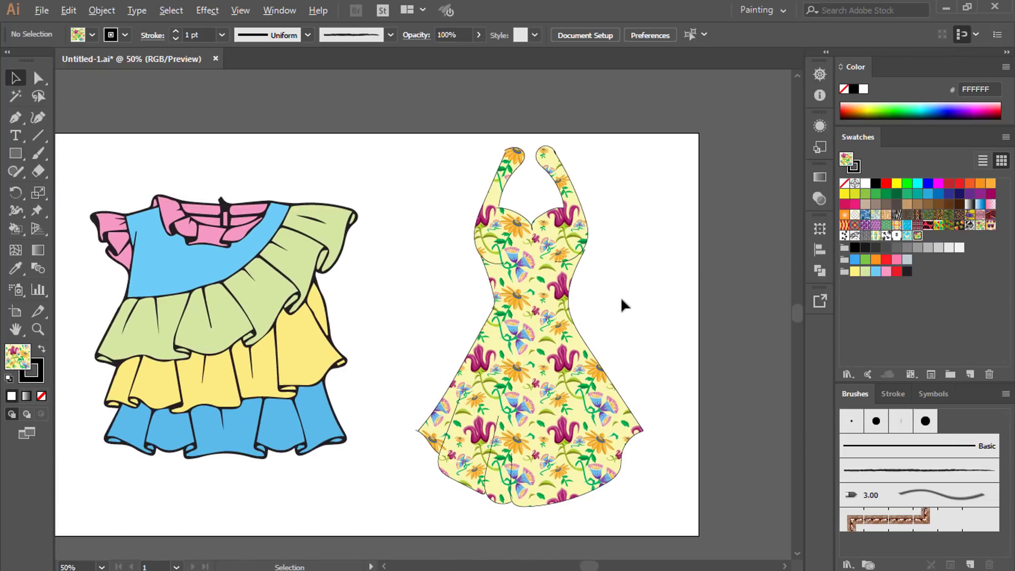
- Select the floral halter dress and open its colours in Recolor Artwork
scroll(622, 299, "up", 1, "alt")
left_click_drag(554, 289, 343, 256)
left_click(260, 278)
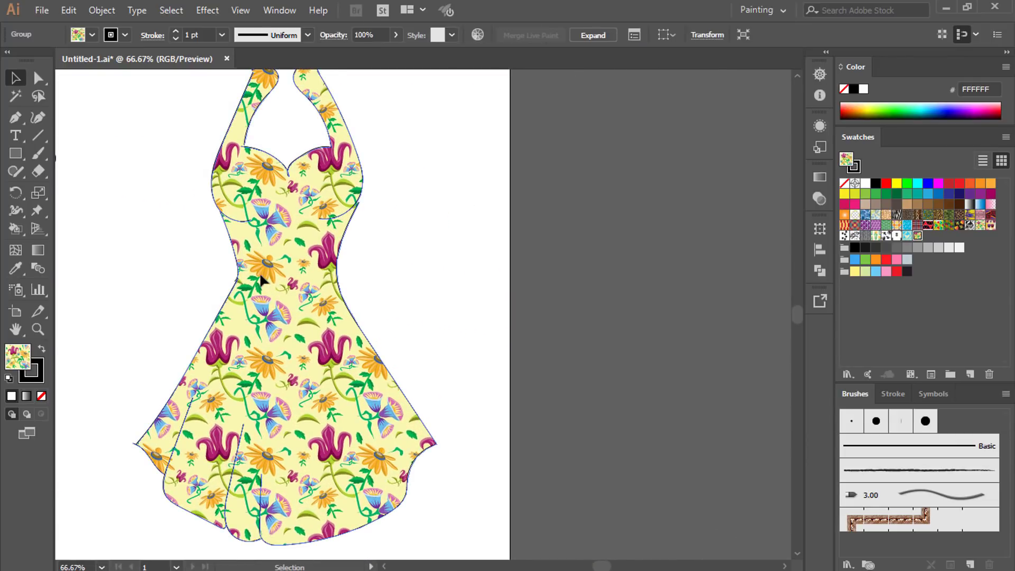
left_click(260, 280)
left_click(477, 35)
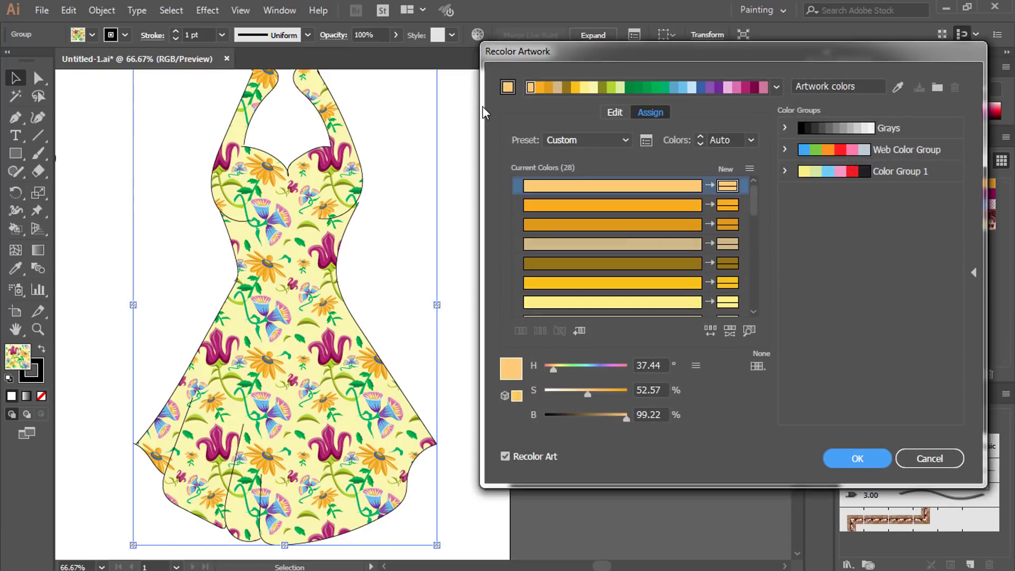
- Look through the floral dress's full list of current colours and the available colour-count options, keeping Auto
scroll(627, 212, "down", 5)
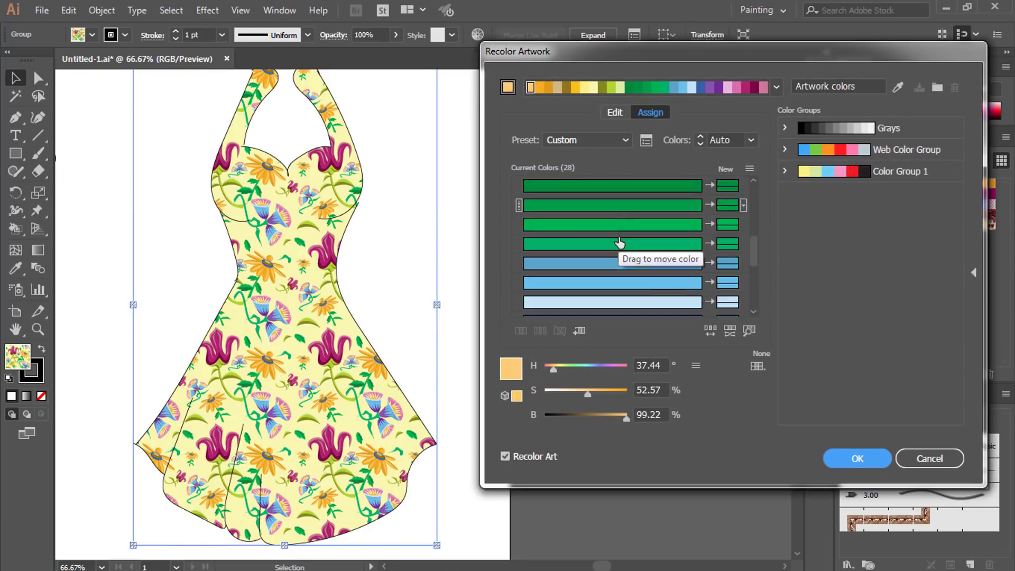
left_click(751, 140)
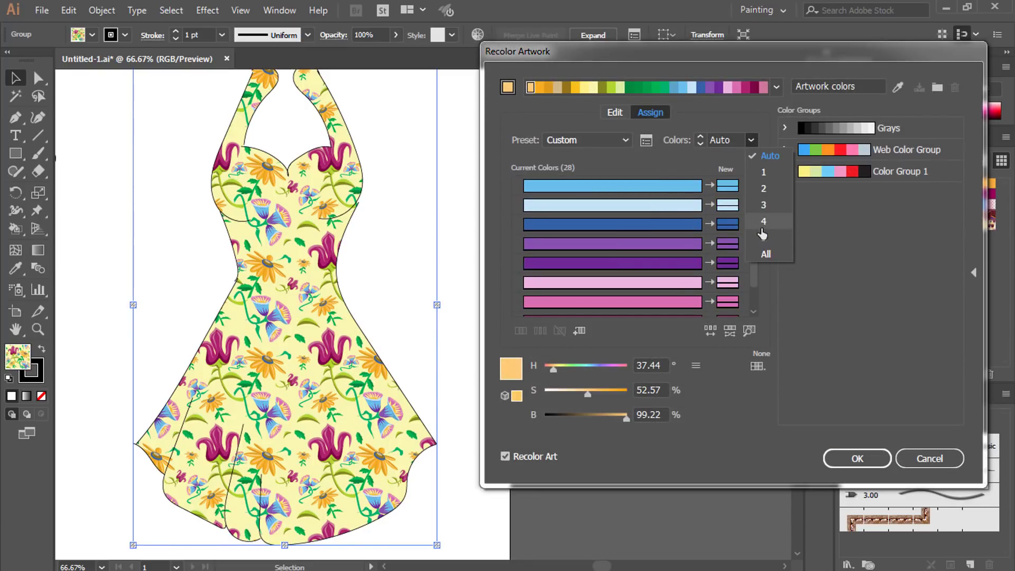
left_click(819, 314)
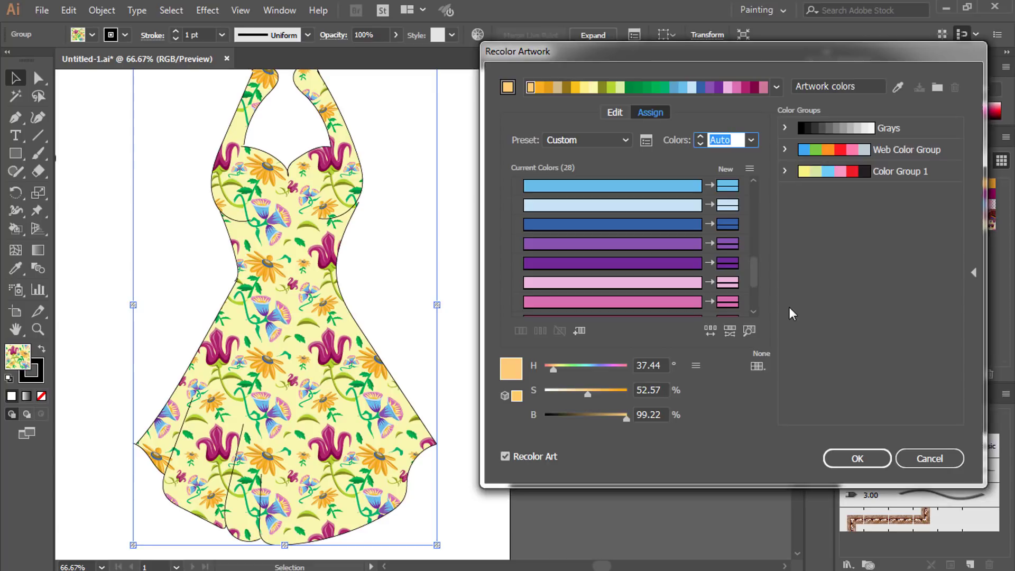
scroll(675, 228, "down", 3)
scroll(644, 234, "up", 5)
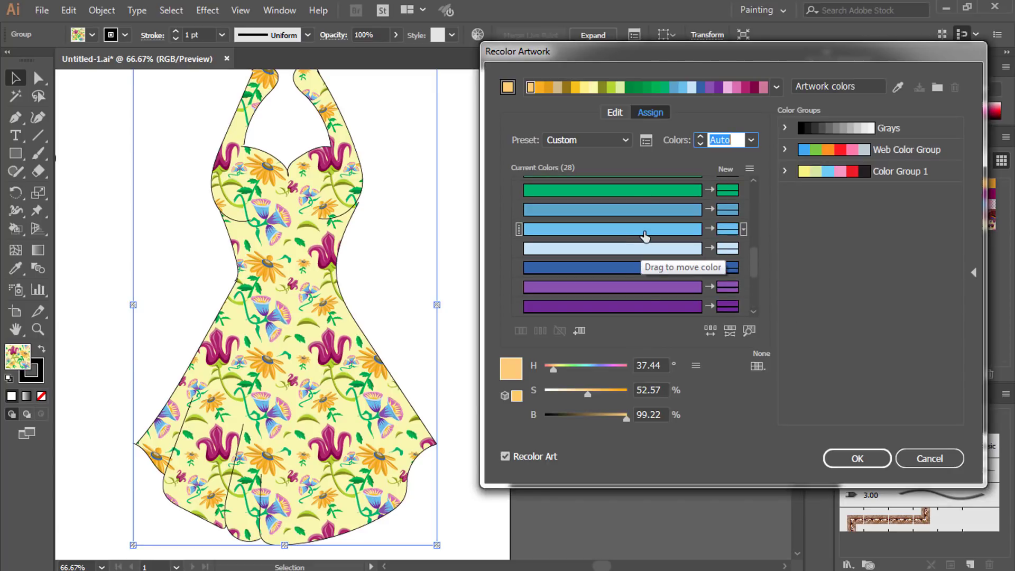
scroll(564, 247, "up", 5)
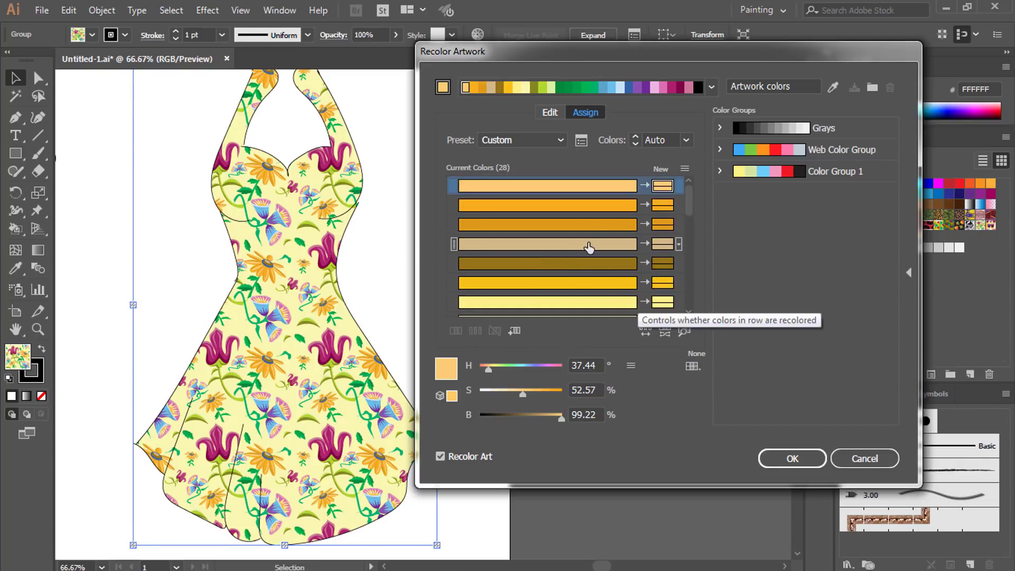
- Select the darkest green and highlight on the dress only the parts that use it, toggling the highlight to compare
scroll(578, 263, "down", 3)
left_click(542, 243)
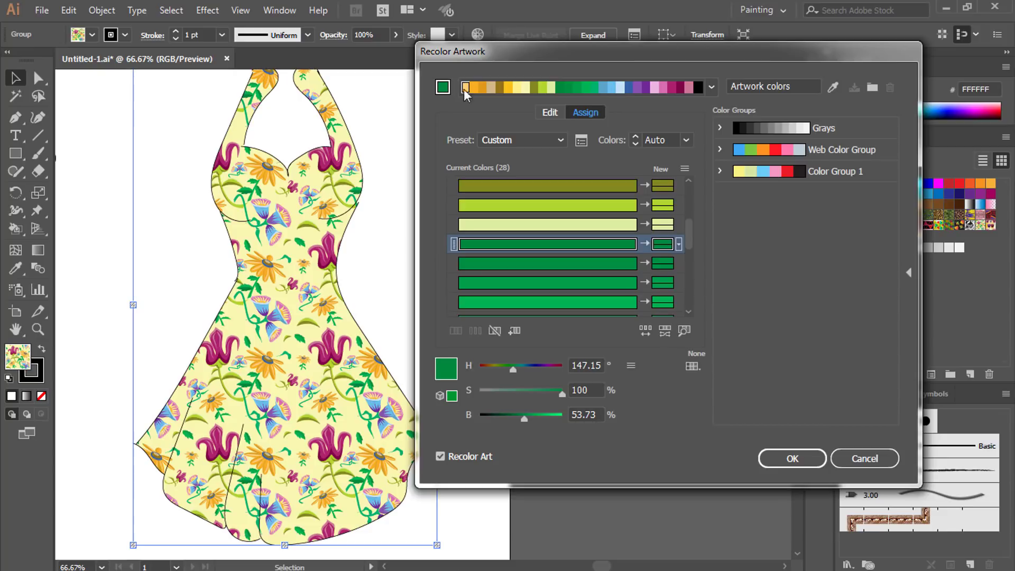
left_click_drag(500, 52, 550, 81)
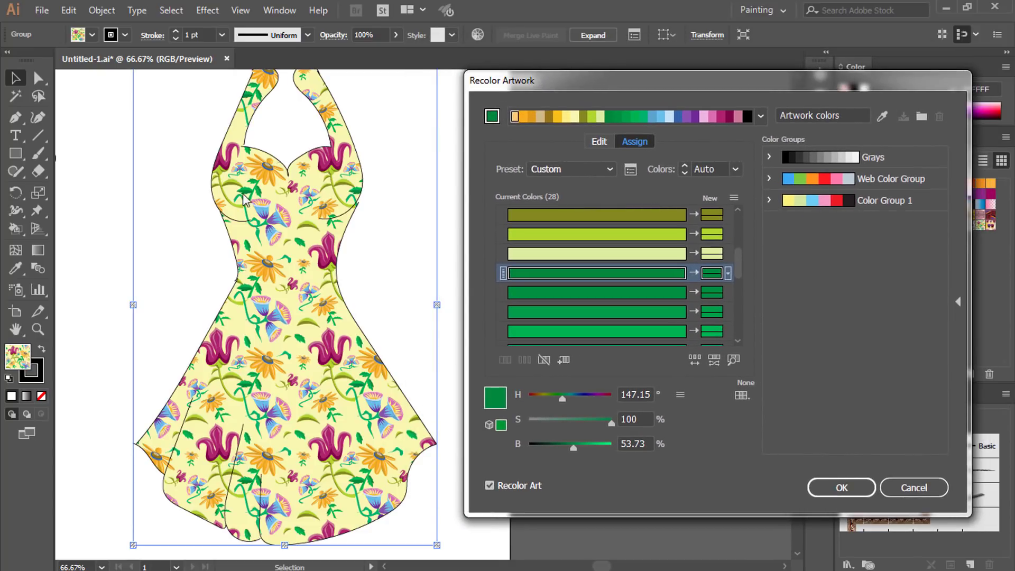
left_click(734, 360)
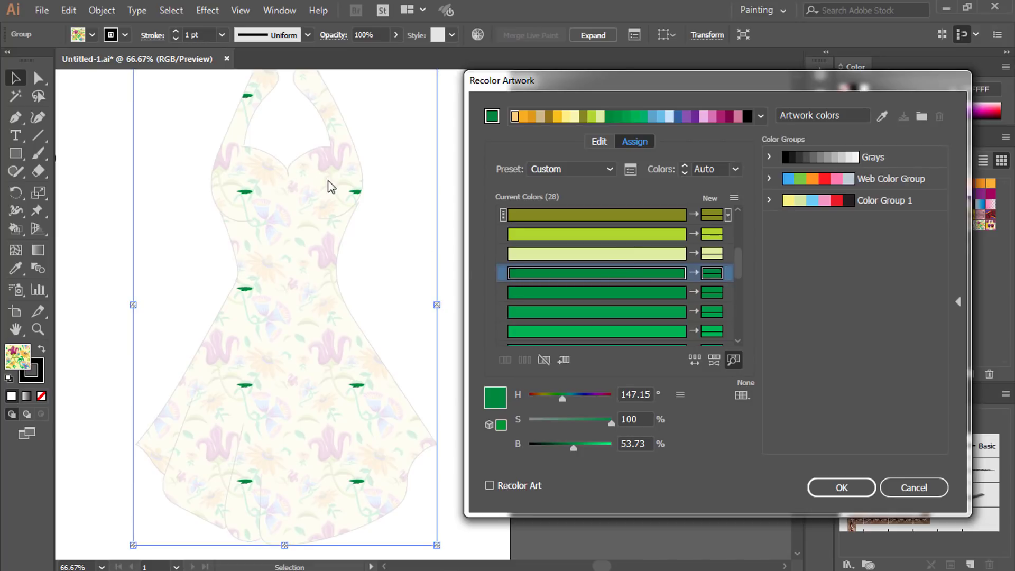
left_click(734, 361)
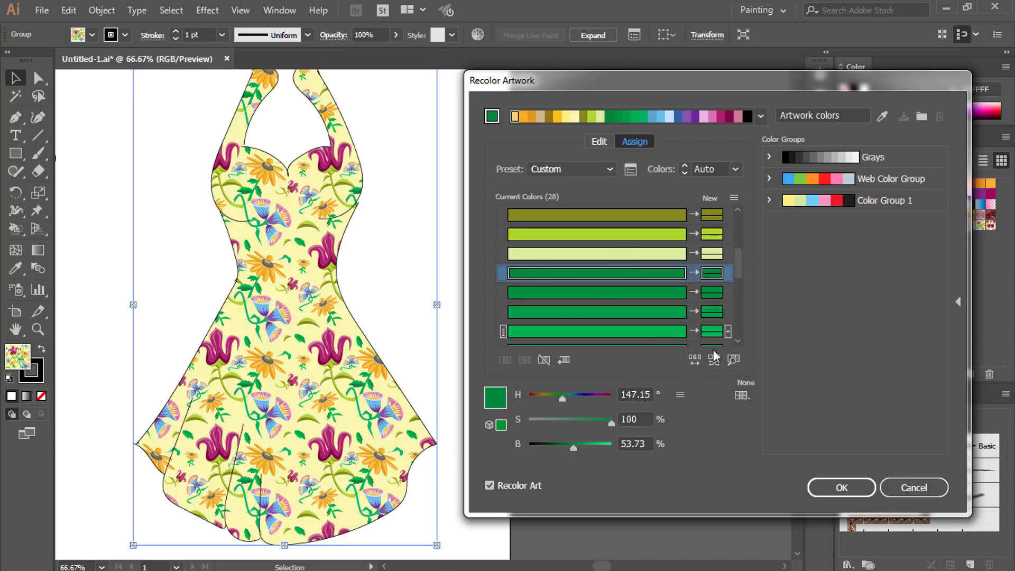
left_click(735, 360)
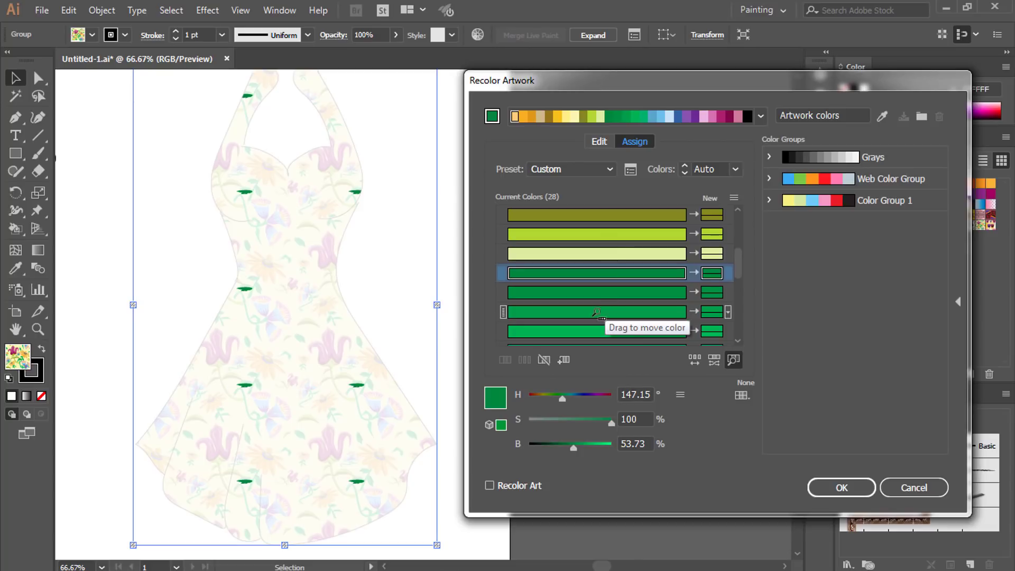
- Isolate the bright yellow-green and set its hue to 263°, and exclude that colour row from recolouring with the full artwork shown
left_click(586, 233)
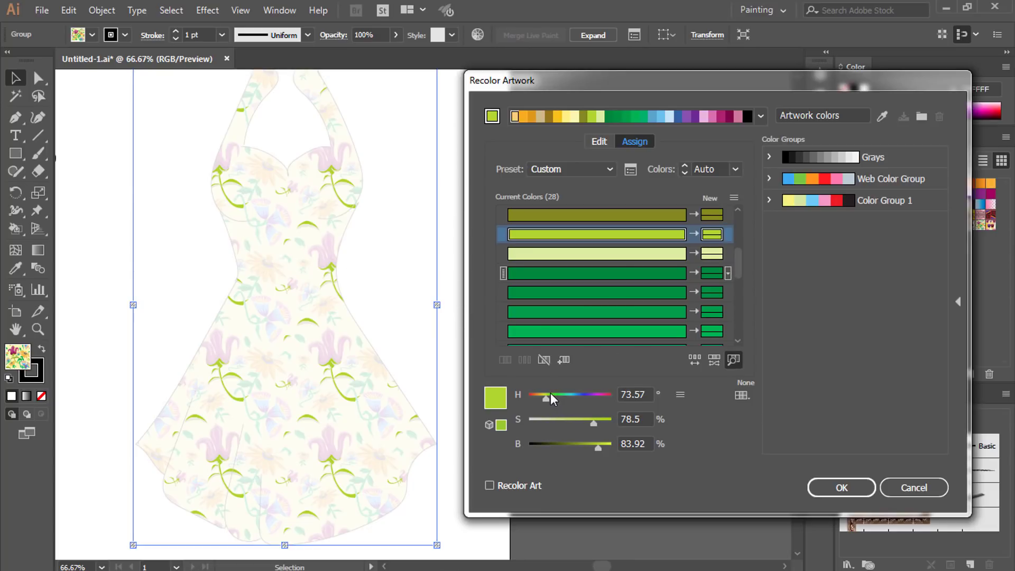
left_click_drag(547, 400, 589, 400)
left_click(734, 361)
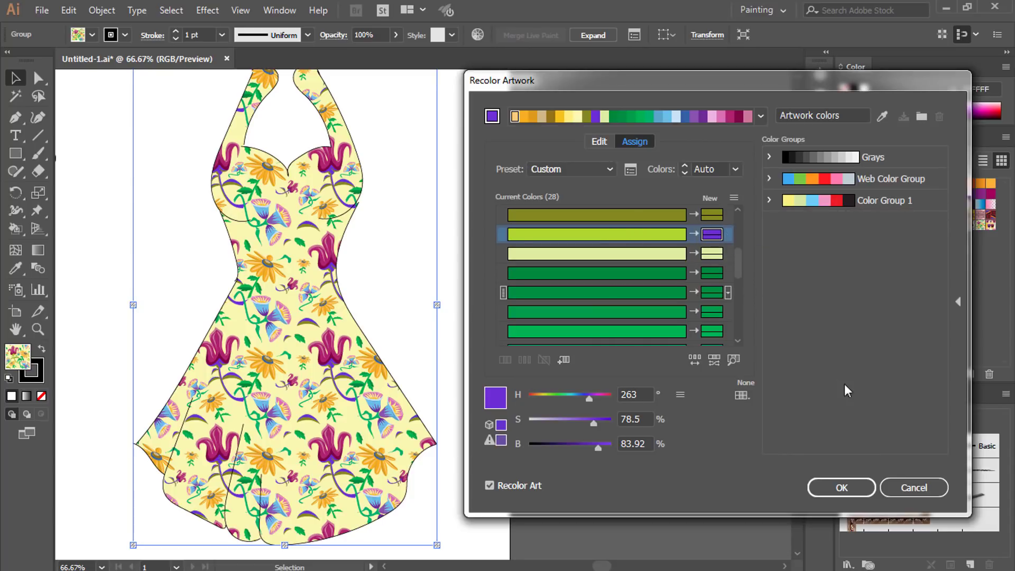
left_click(695, 236)
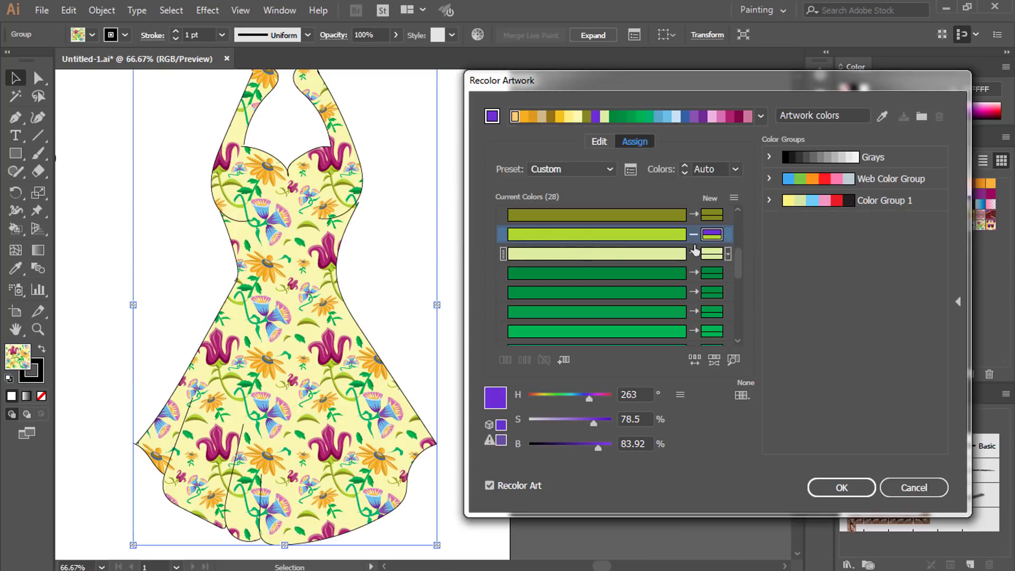
- Change the darkest green to dark red with hue 0°, and toggle recolouring for its row, leaving the row excluded
left_click(634, 274)
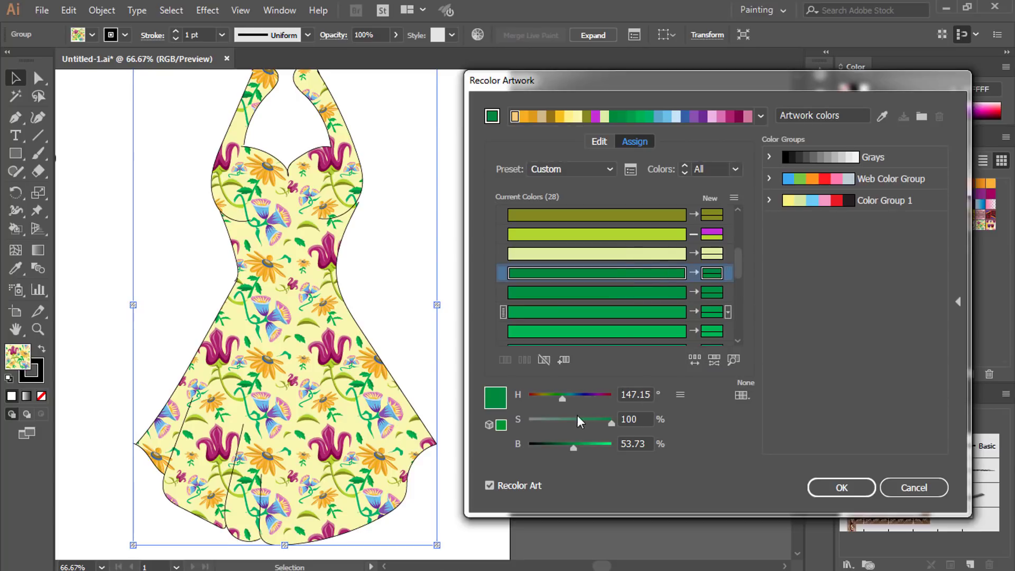
left_click_drag(562, 399, 367, 251)
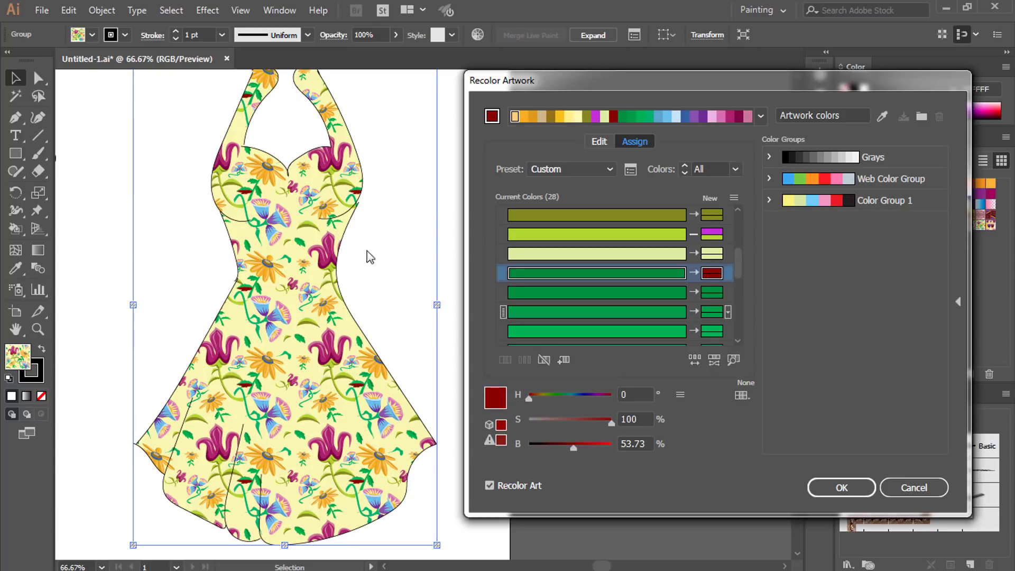
left_click(694, 274)
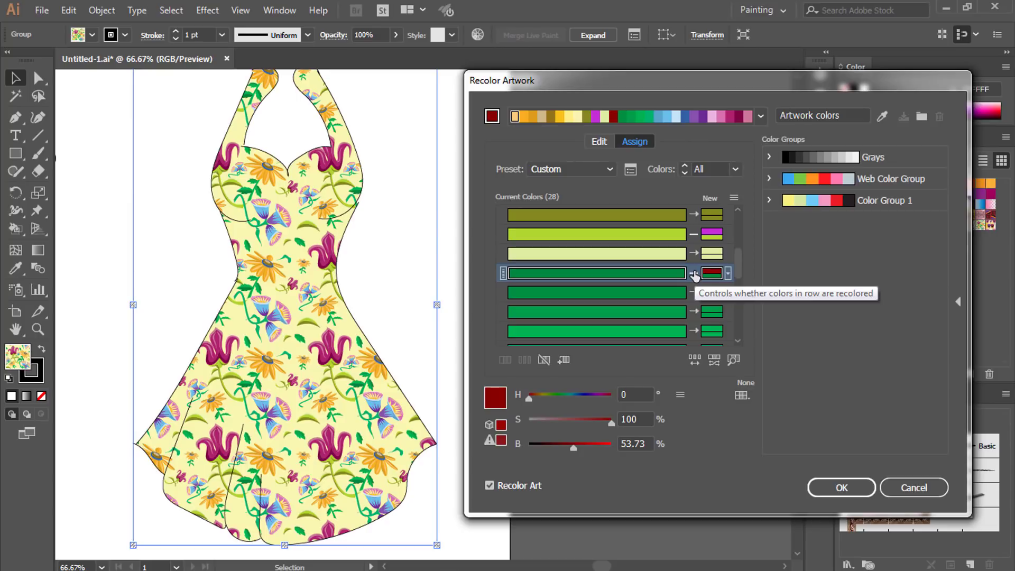
left_click(694, 274)
left_click(694, 274)
left_click(694, 274)
left_click(694, 274)
left_click(694, 274)
left_click(694, 274)
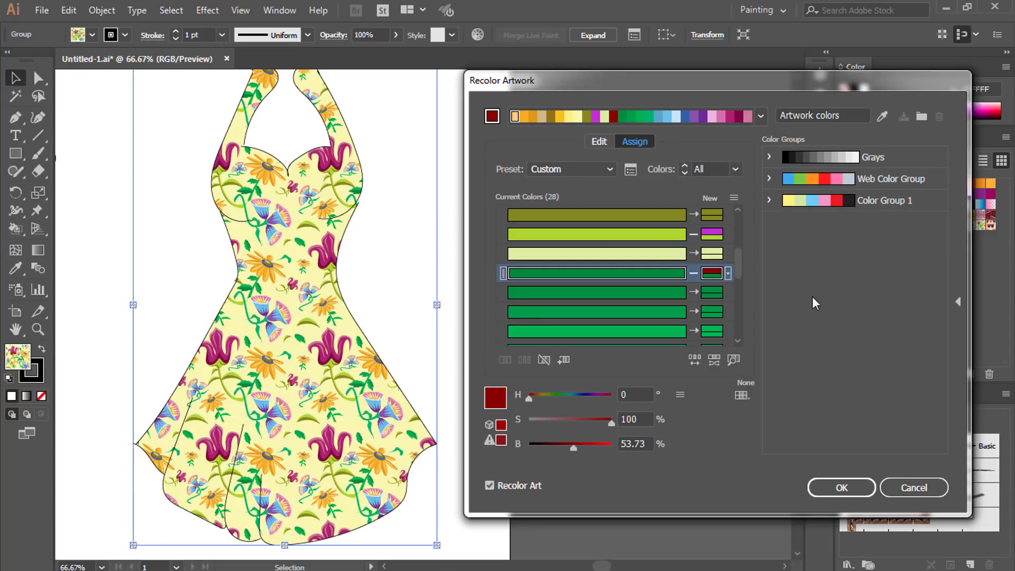
- View the floral dress's colours on the color wheel and return to the list of assigned colours
left_click(602, 140)
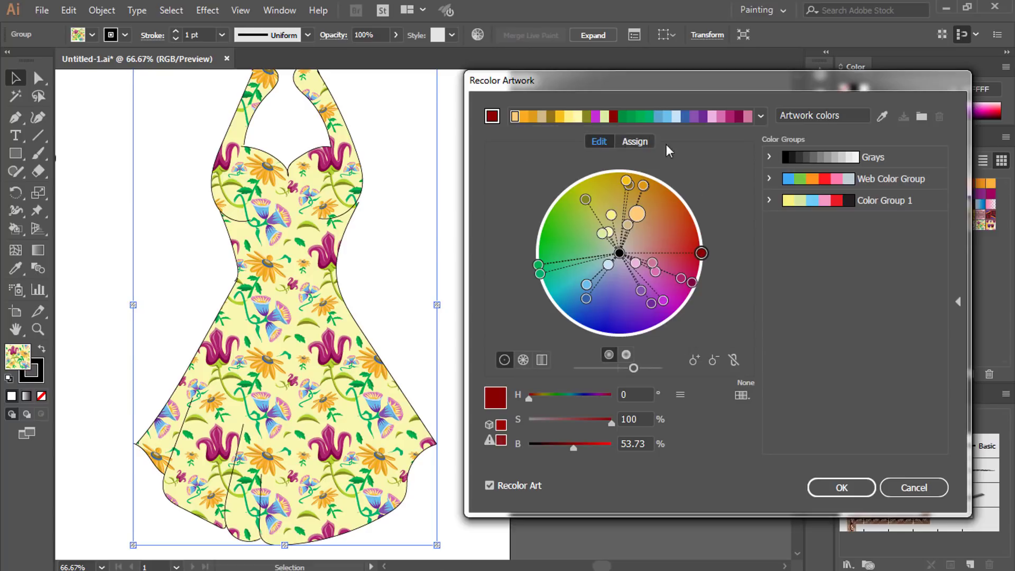
left_click(640, 144)
scroll(629, 298, "up", 3)
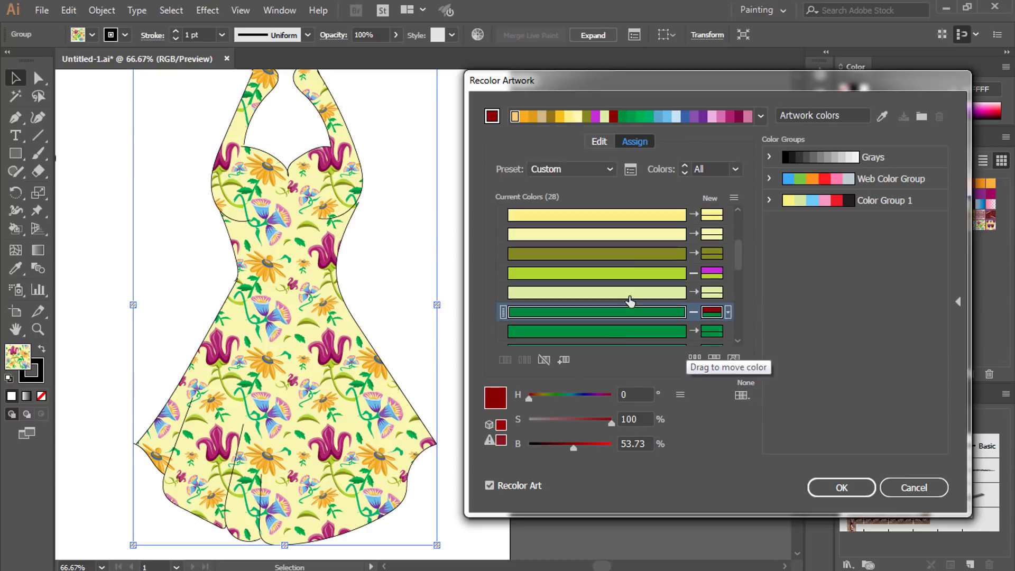
- Randomly change the color order of the floral dress many times to compare alternative colour variations
scroll(621, 276, "up", 1)
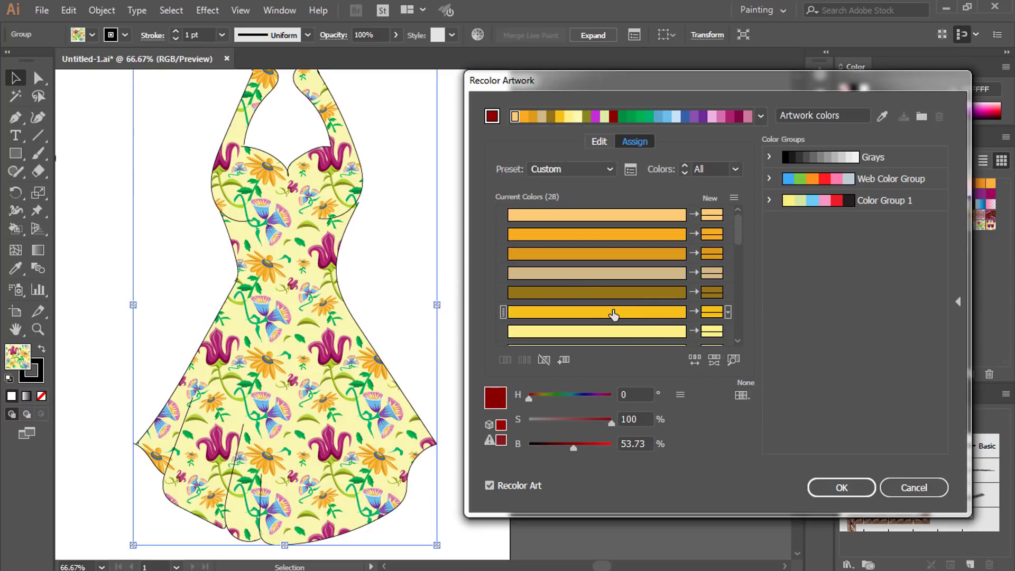
left_click(696, 358)
left_click(696, 358)
left_click(696, 358)
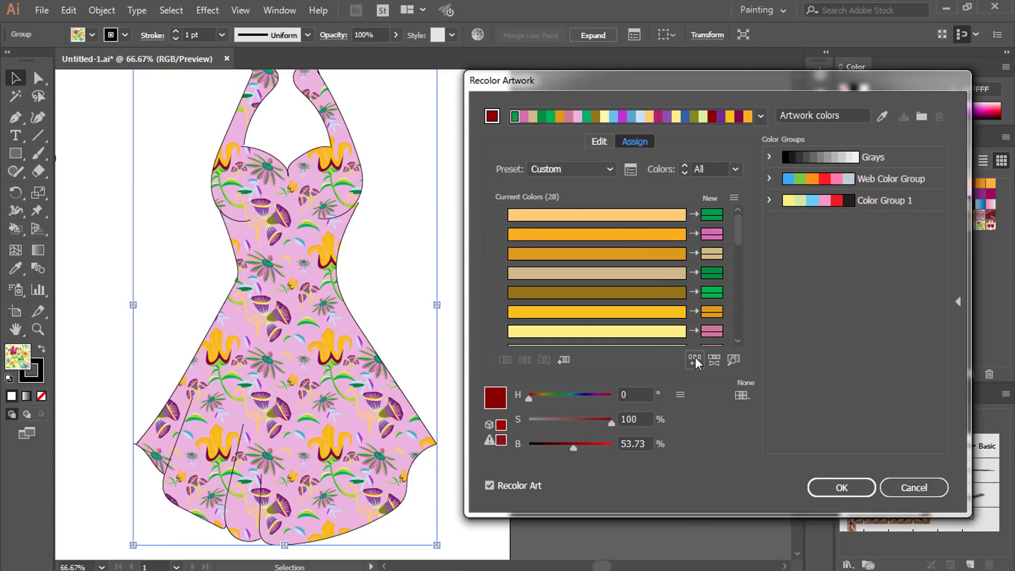
left_click(697, 358)
left_click(696, 358)
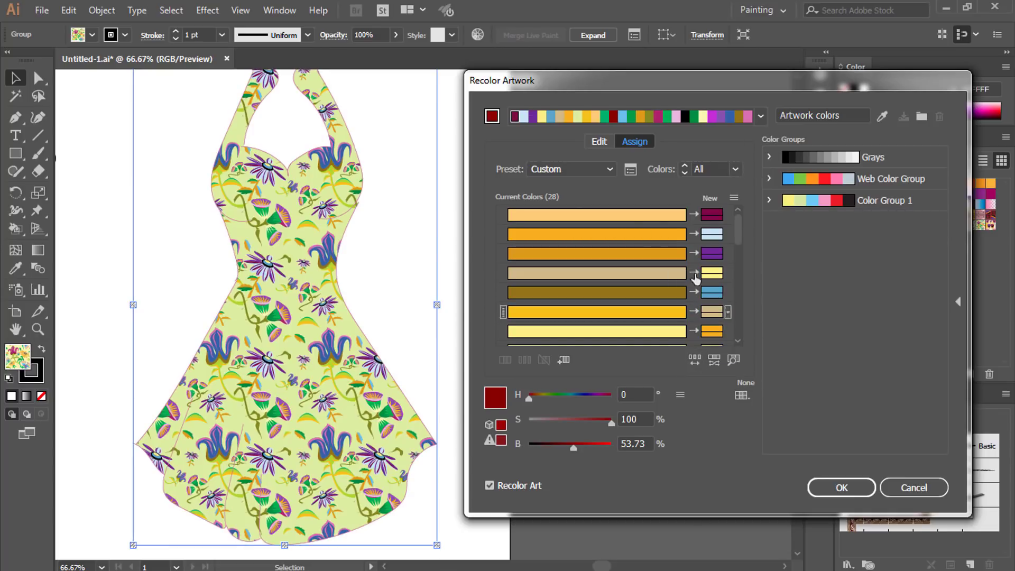
left_click(695, 358)
left_click(695, 358)
left_click(695, 358)
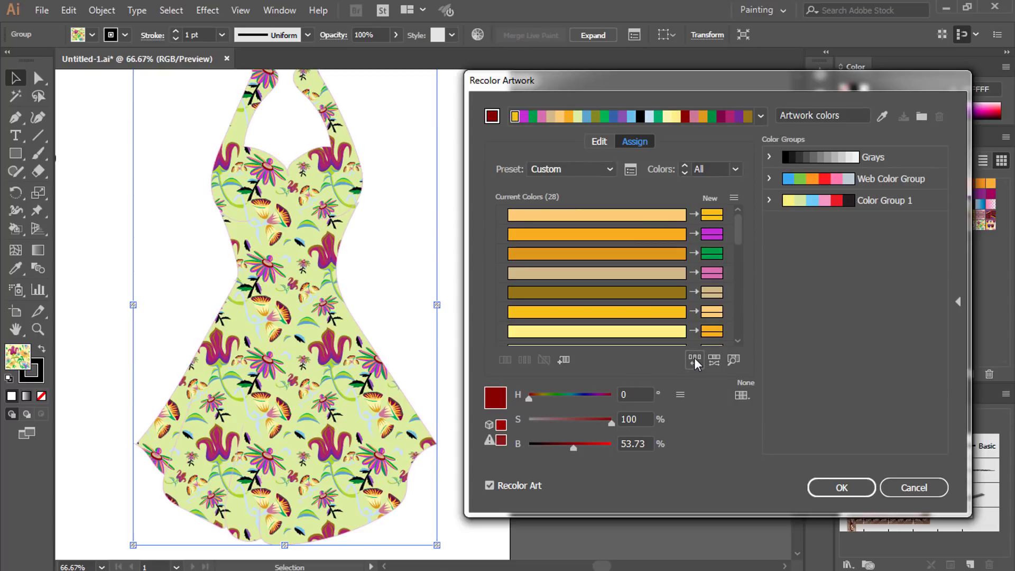
left_click(695, 358)
left_click(695, 358)
left_click(695, 358)
left_click(695, 358)
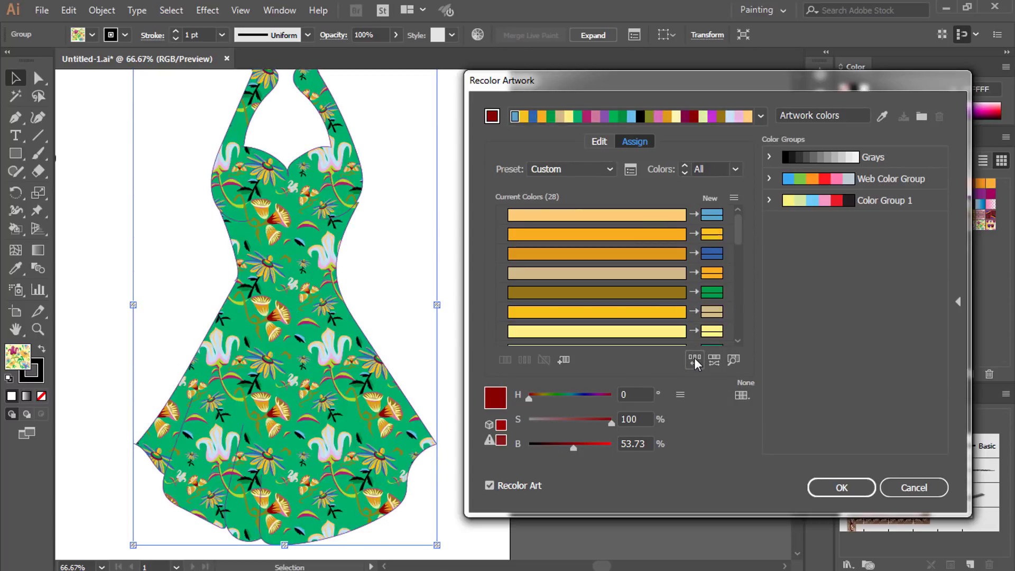
left_click(695, 358)
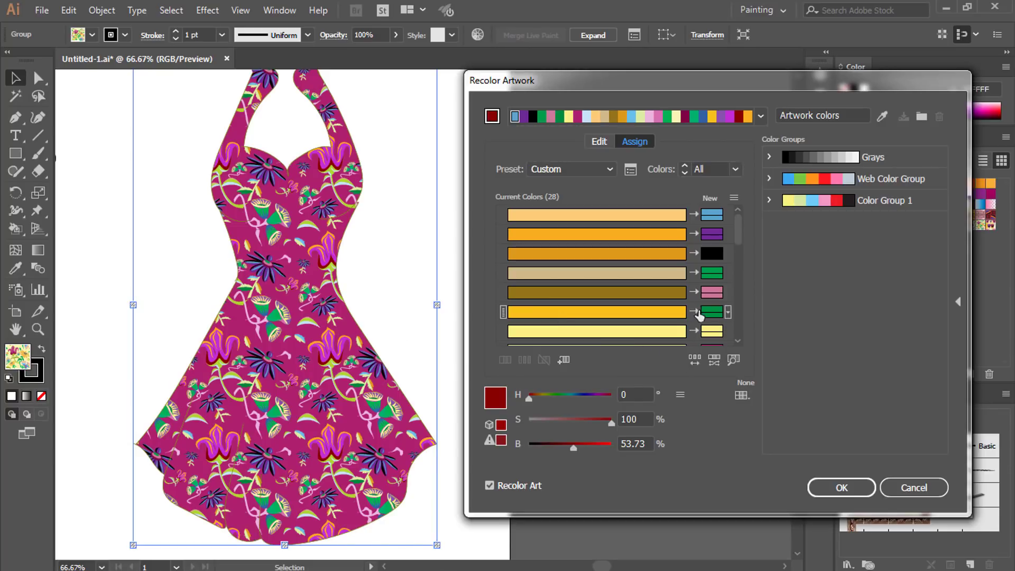
- Exclude the light pink, dark purple and medium purple rows from recolouring, and discard the recolouring
scroll(700, 311, "down", 5)
left_click(694, 294)
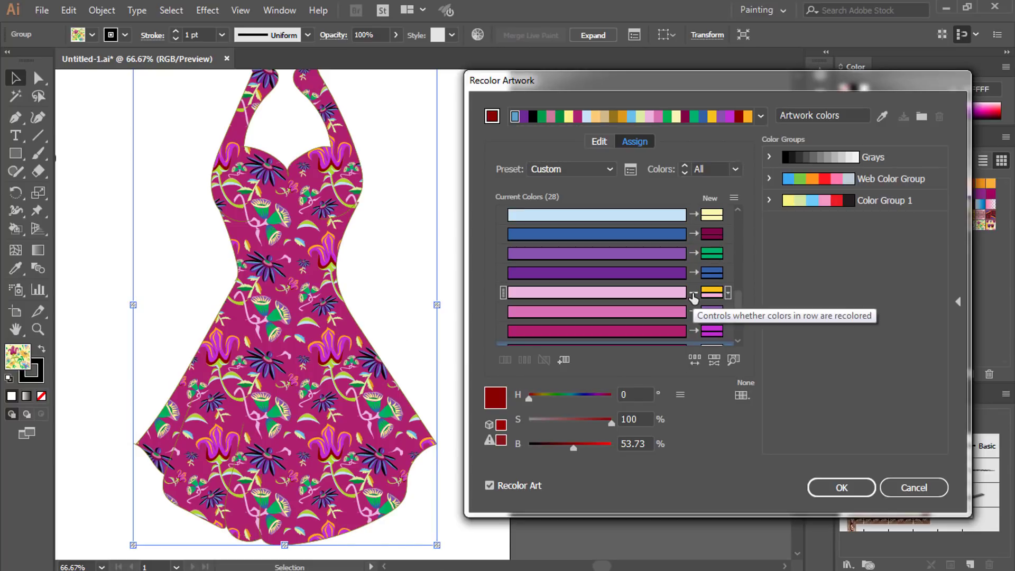
left_click(694, 274)
left_click(695, 255)
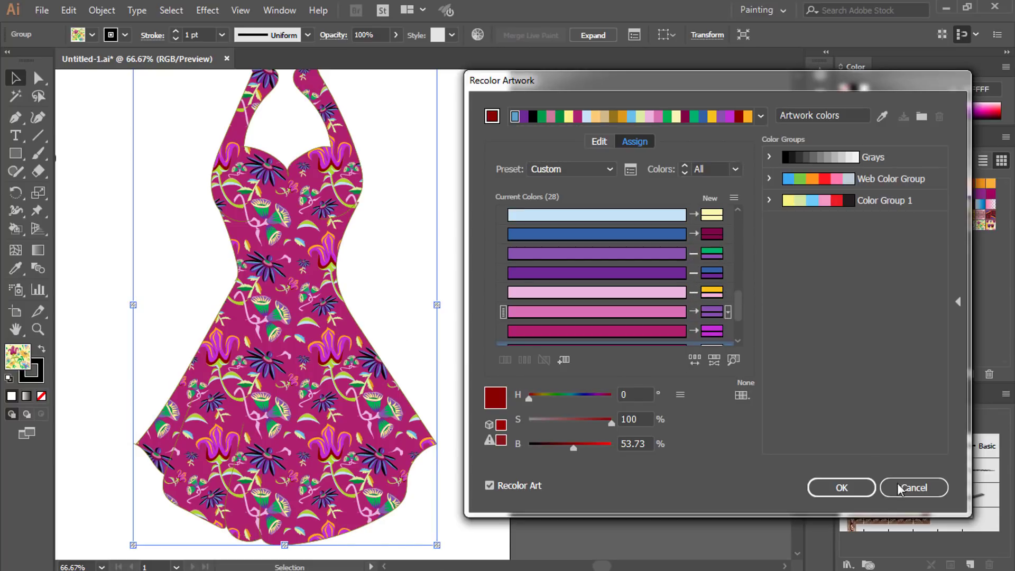
left_click(914, 487)
- Reopen Recolor Artwork, randomly change the saturation and brightness of the dress colours several times, and discard the variations
left_click(479, 34)
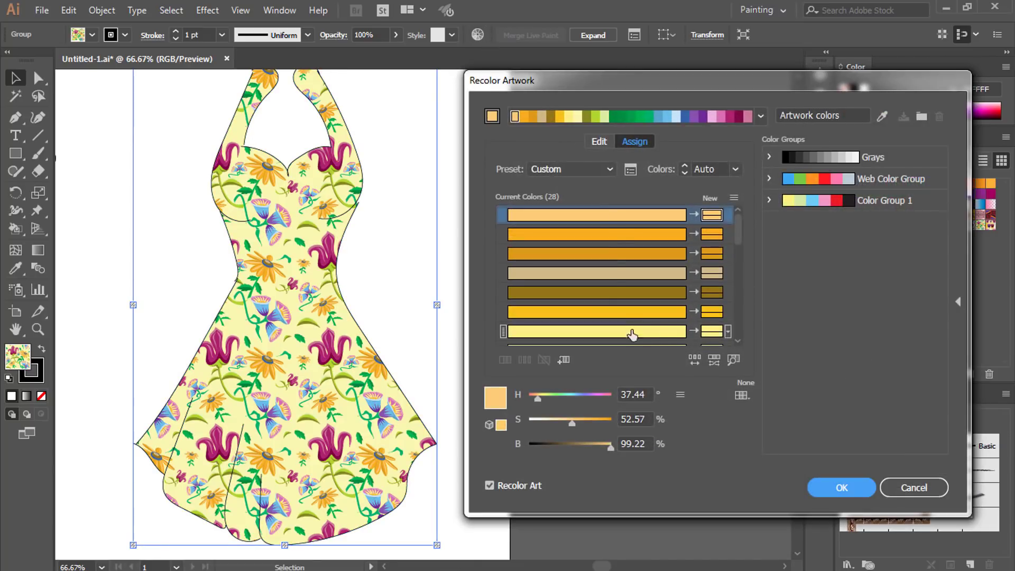
scroll(635, 333, "down", 2)
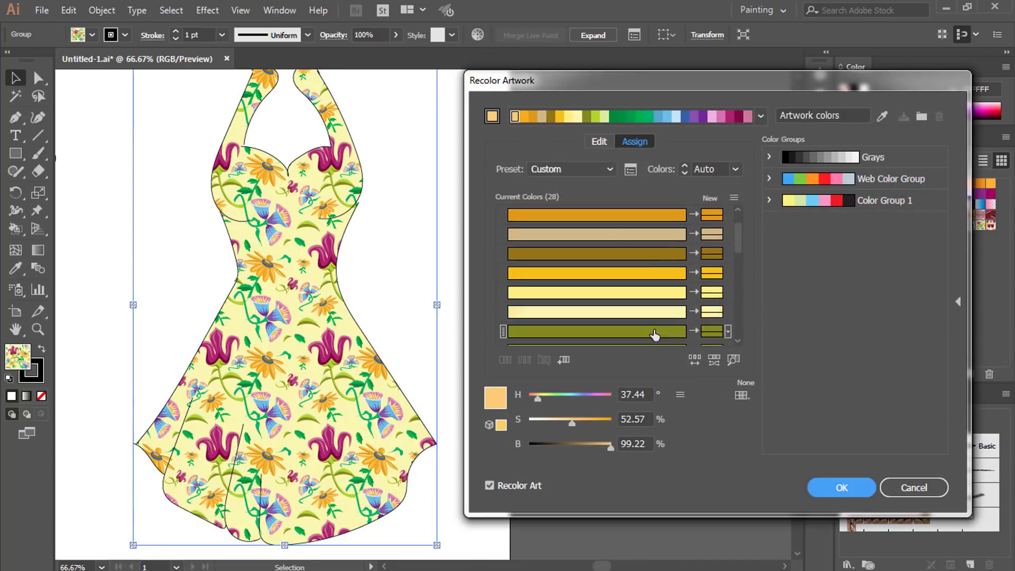
left_click(715, 362)
left_click(716, 362)
left_click(717, 363)
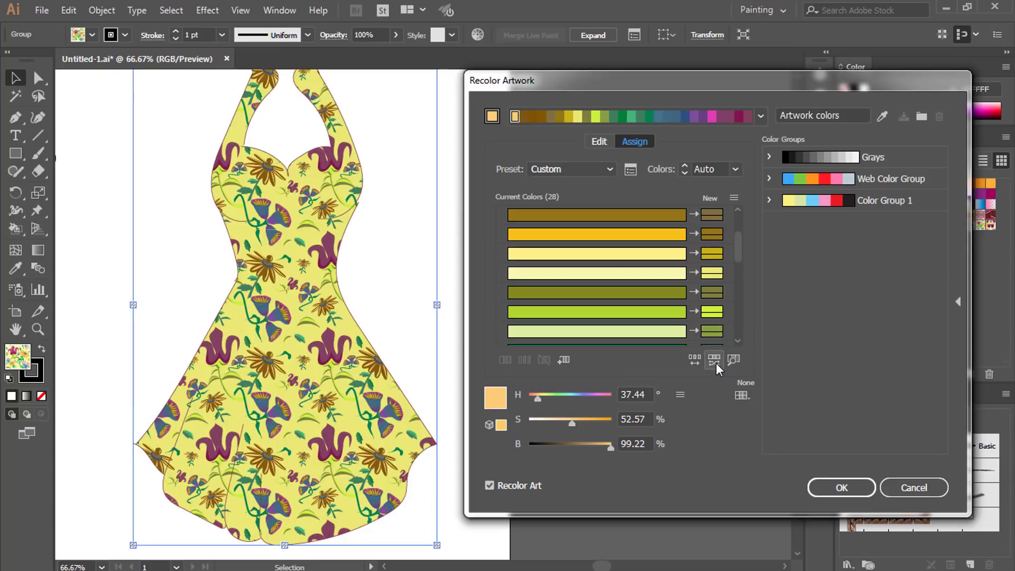
left_click(716, 363)
left_click(716, 363)
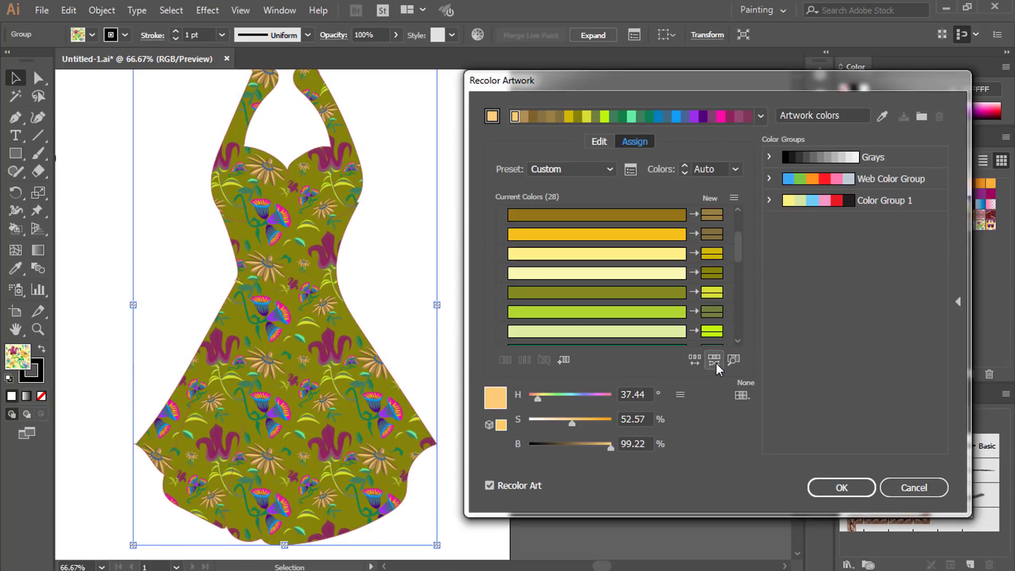
left_click(717, 363)
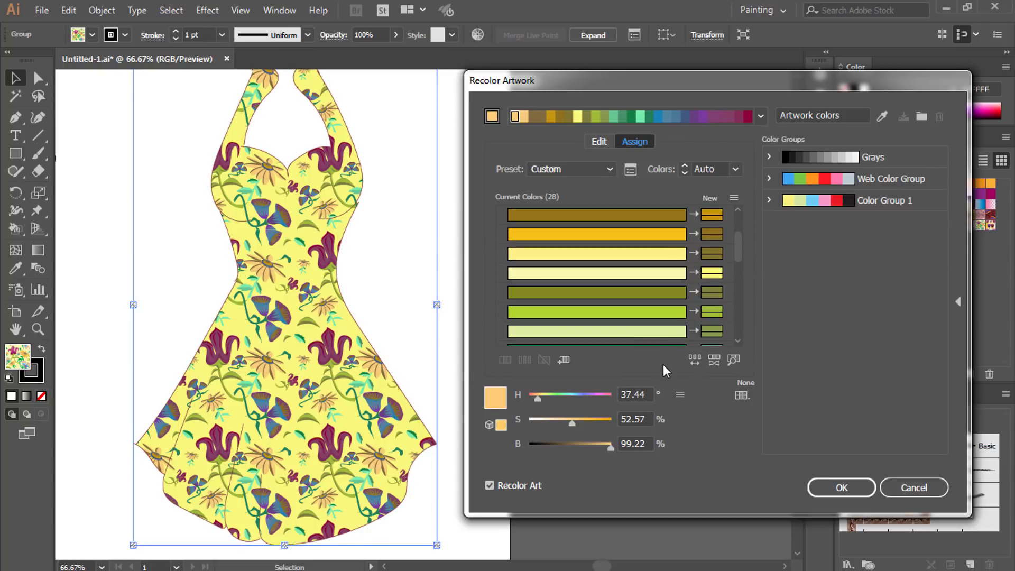
left_click(914, 487)
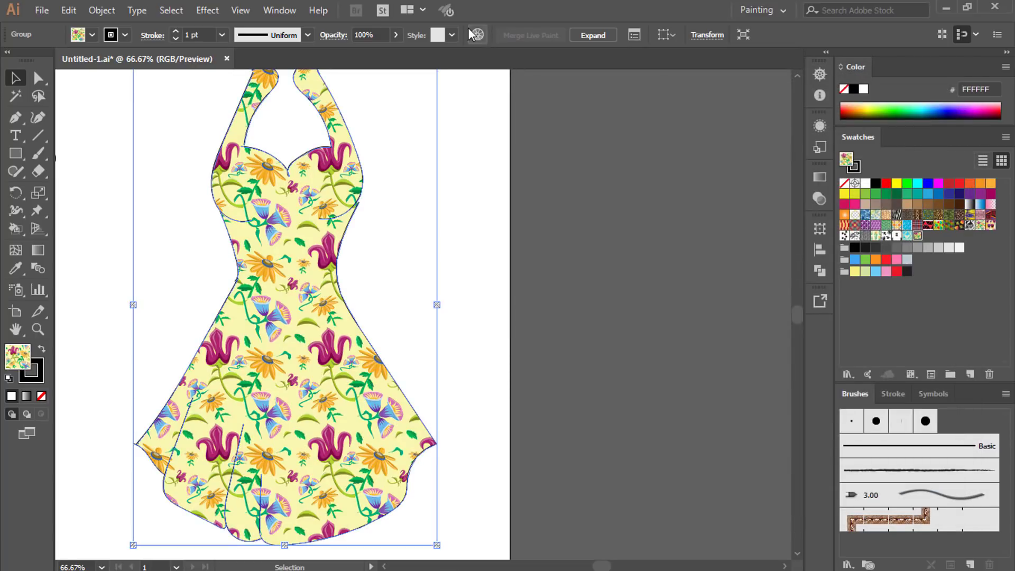
- Reopen Recolor Artwork on the color wheel, link the harmony colors and rotate them until the magenta turns red, hue about 3°
left_click(477, 35)
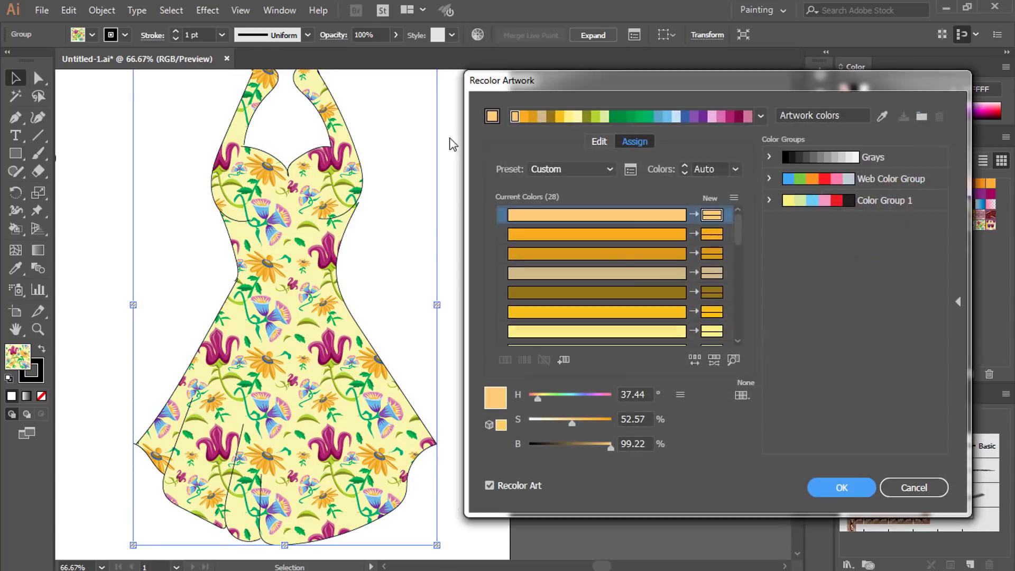
left_click(600, 141)
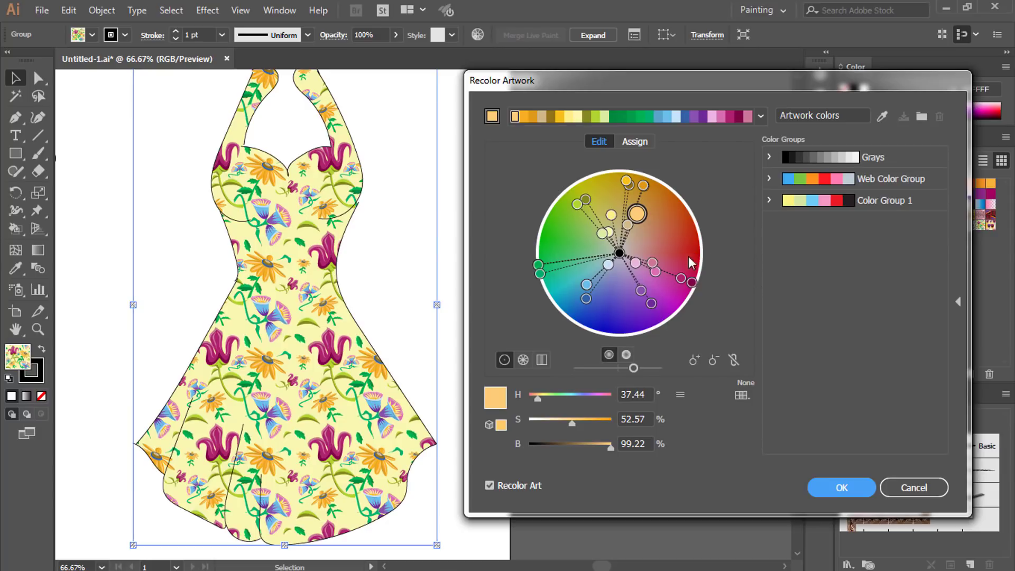
left_click(736, 359)
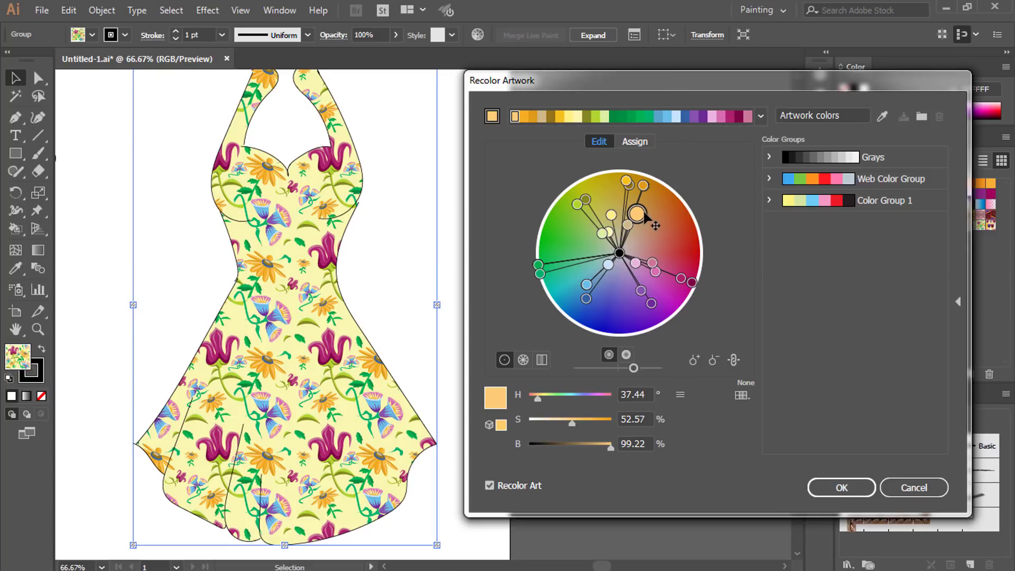
left_click(680, 279)
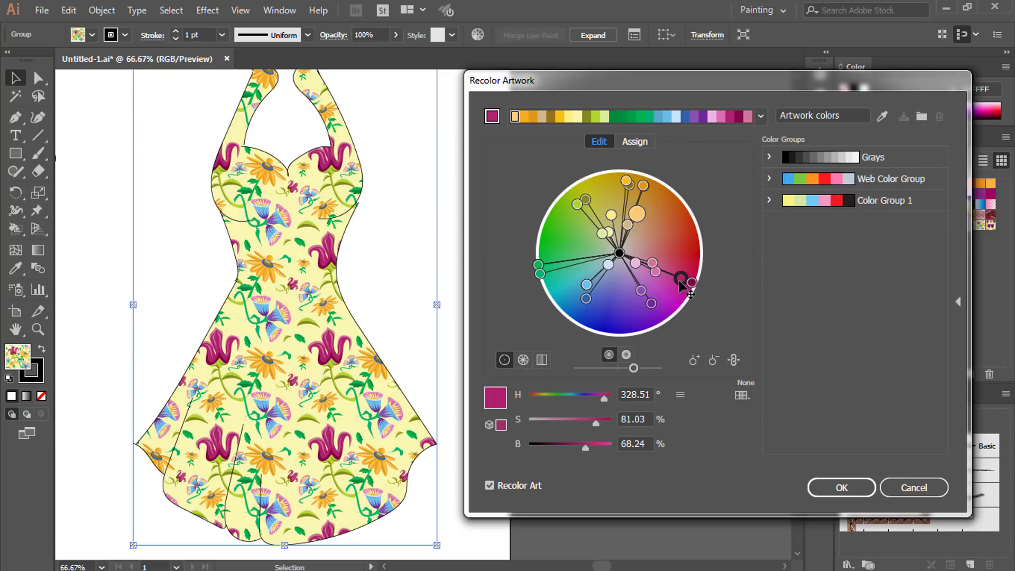
left_click_drag(681, 284, 693, 253)
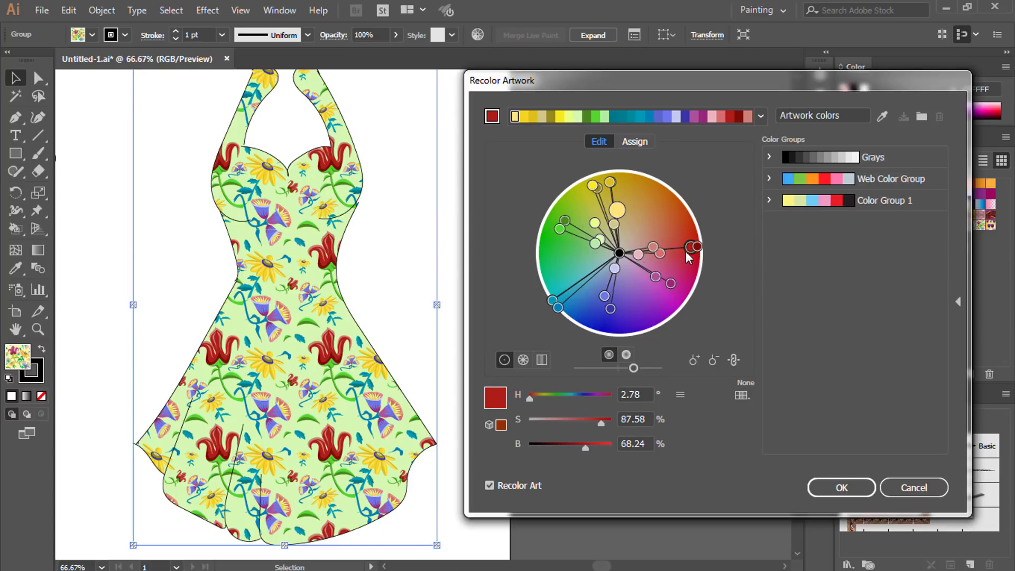
- Shift only the red to hue about 358° with the harmony unlinked, and relink it and rotate all colours until red becomes blue, about 234°
left_click(732, 361)
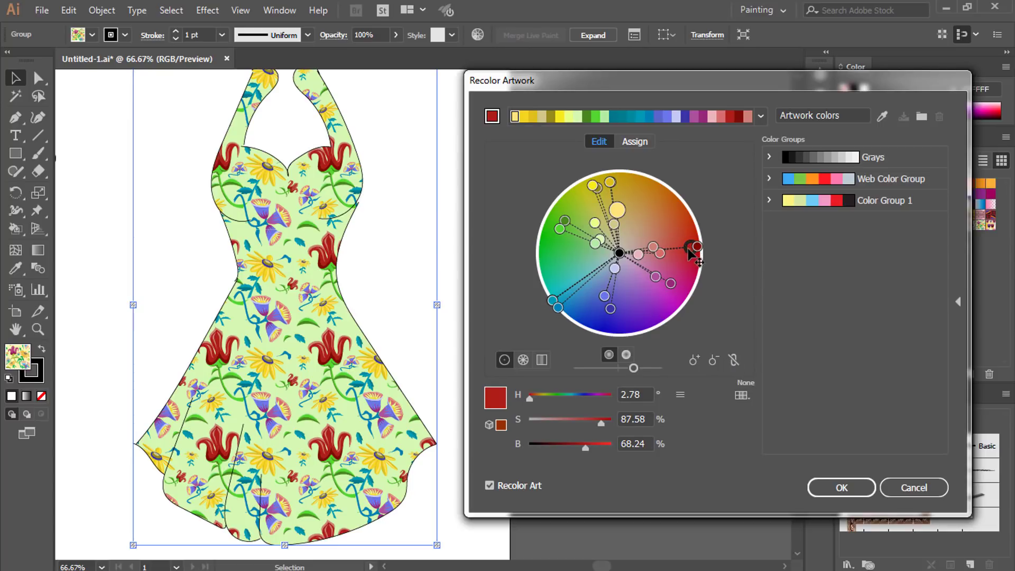
mouse_move(691, 249)
left_mouse_down()
mouse_move(664, 219)
mouse_move(651, 221)
mouse_move(674, 218)
mouse_move(693, 255)
left_mouse_up()
left_click(733, 362)
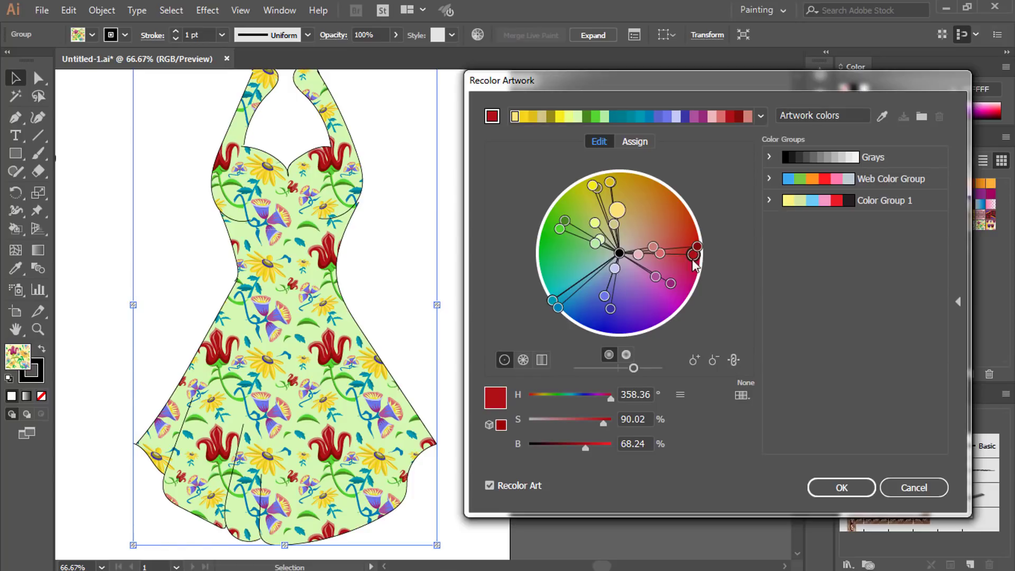
left_click_drag(693, 255, 599, 312)
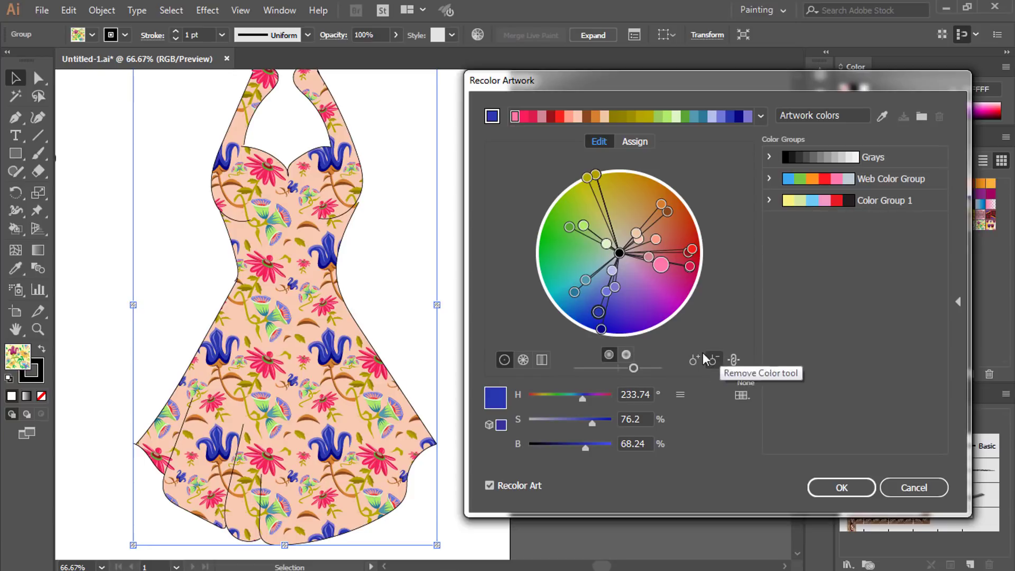
- Compare the segmented wheel, color bars and smooth wheel displays, and the brightness-and-hue view against the saturation-and-hue view
left_click(522, 361)
left_click(542, 359)
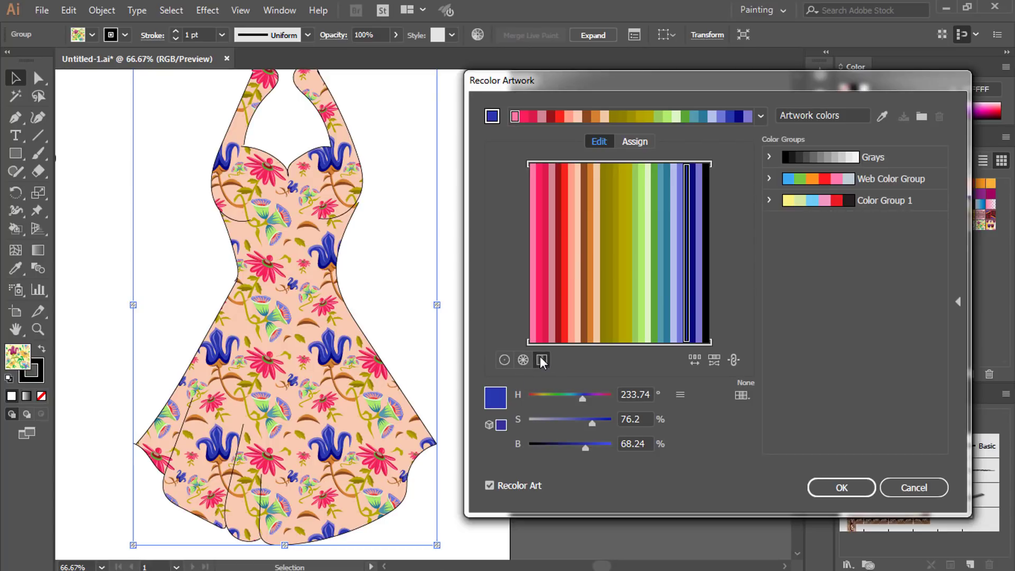
left_click(504, 361)
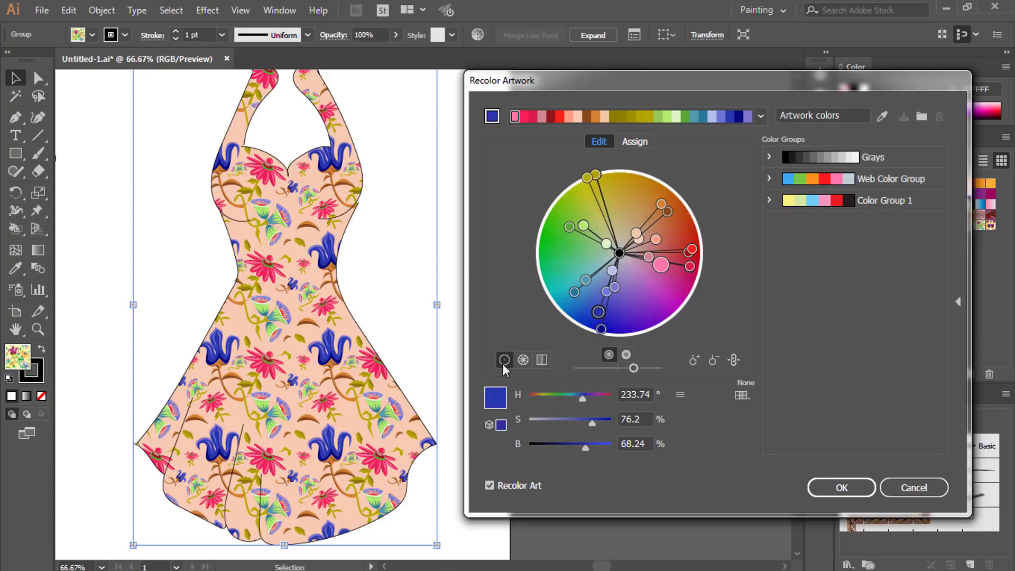
left_click(626, 356)
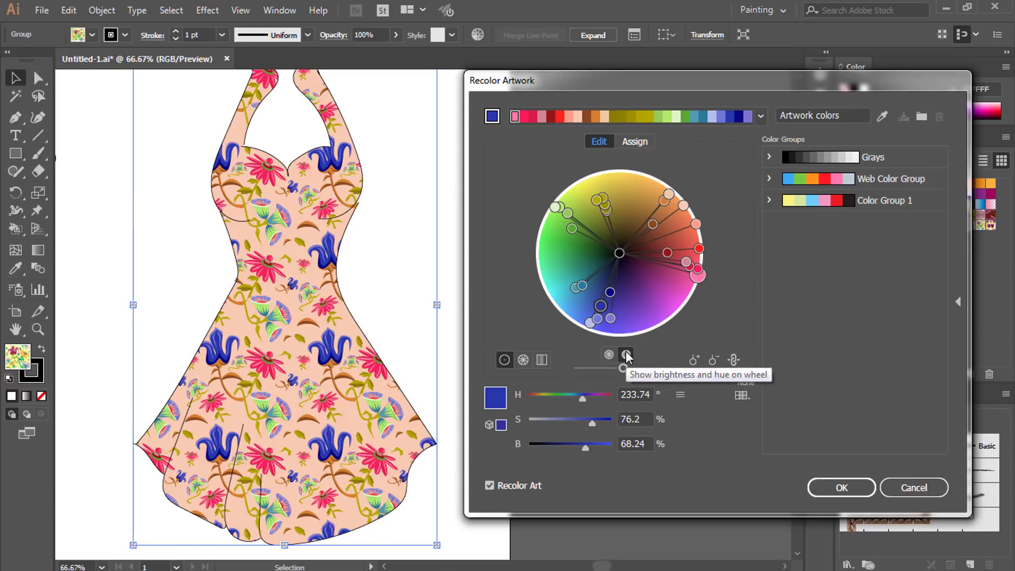
left_click(609, 354)
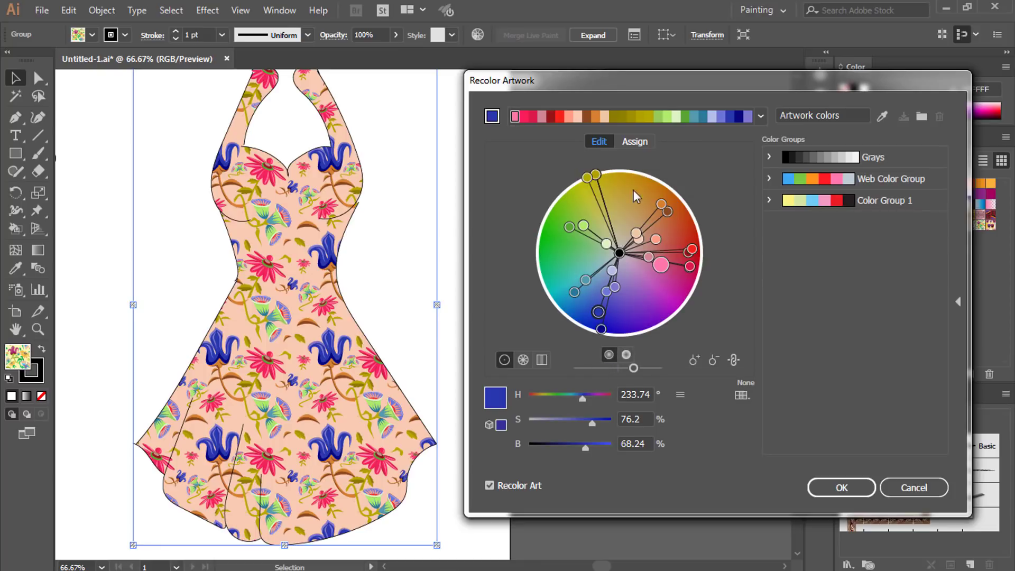
- Rotate the linked colours until the pink base color reaches hue about 296°, and open its Color Picker and dismiss it without changes
left_click_drag(660, 264, 652, 285)
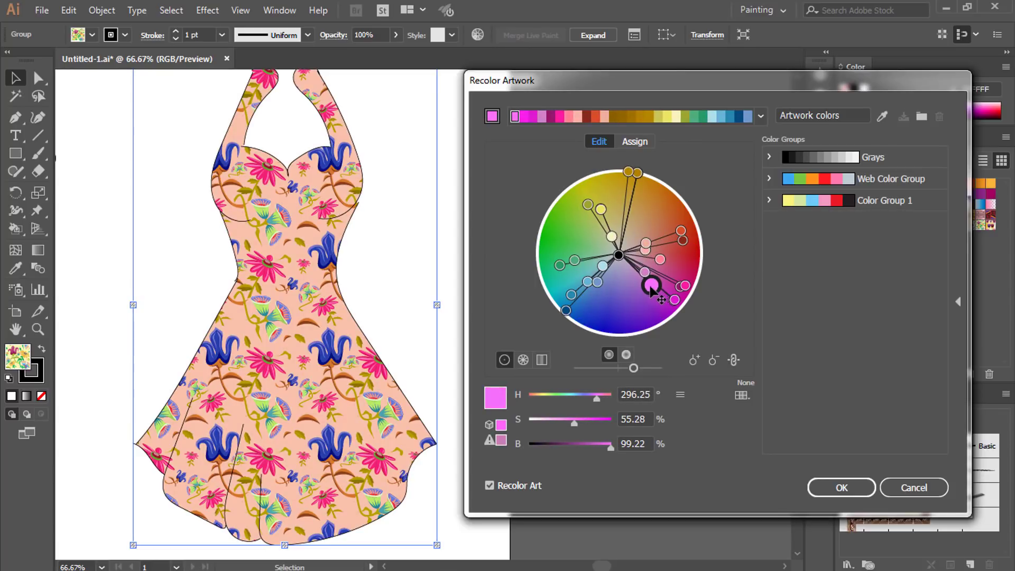
double_click(652, 286)
left_click(798, 349)
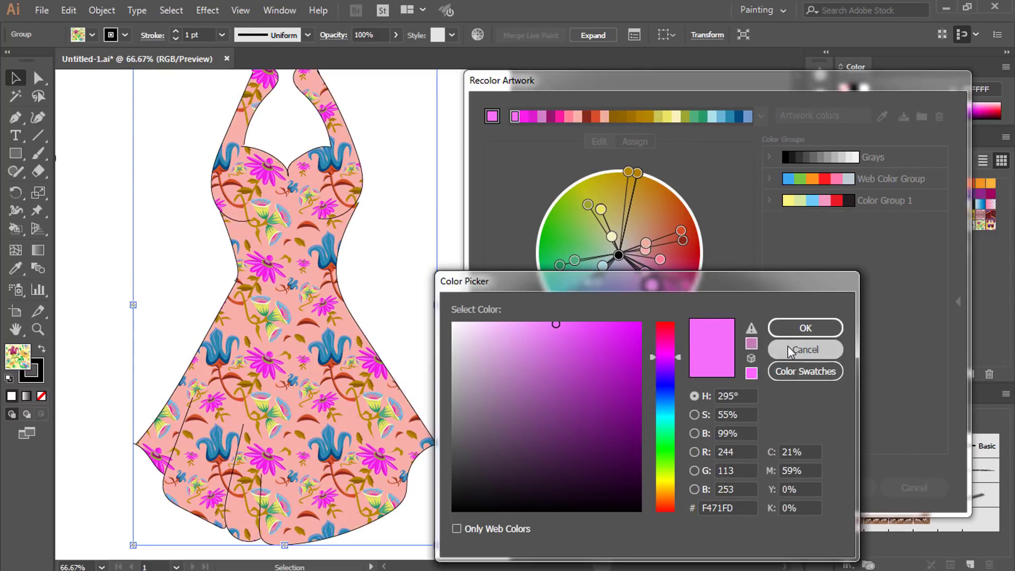
left_click(798, 349)
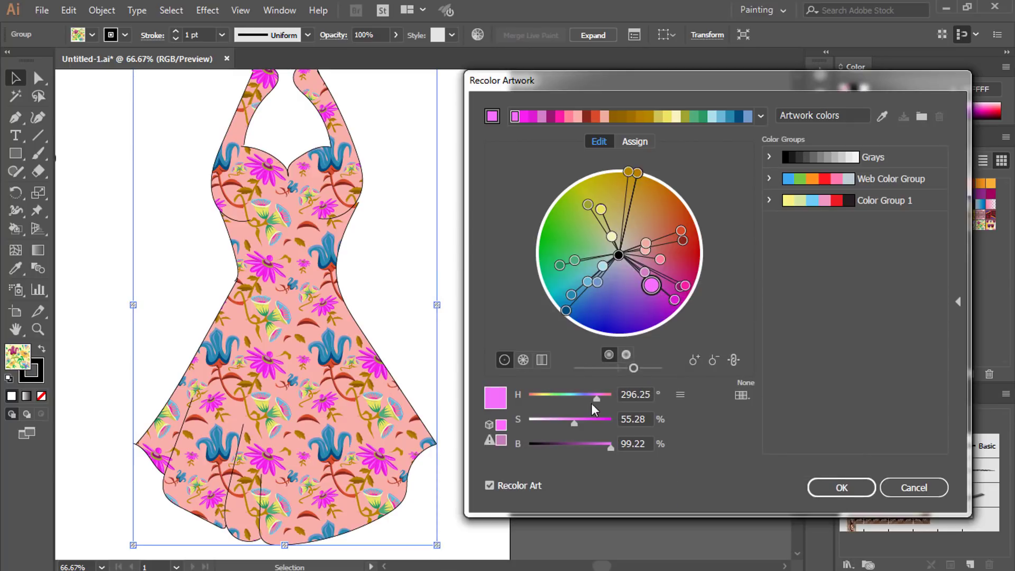
- Set the light orange base color to hue 41° and saturation 70%, and switch its sliders to CMYK and back to HSB
mouse_move(592, 403)
left_mouse_down()
mouse_move(539, 396)
mouse_move(588, 422)
left_mouse_up()
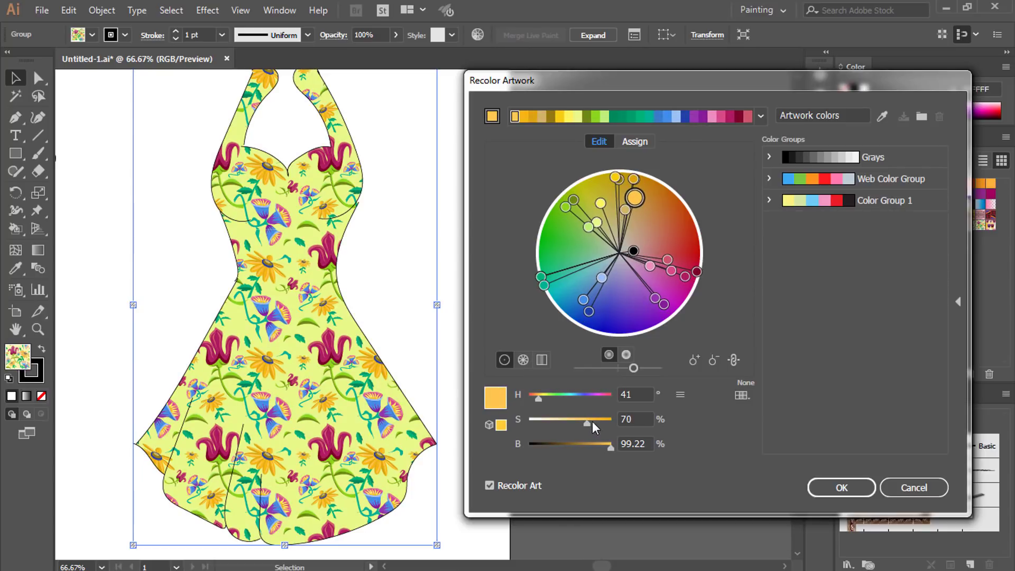
left_click(680, 395)
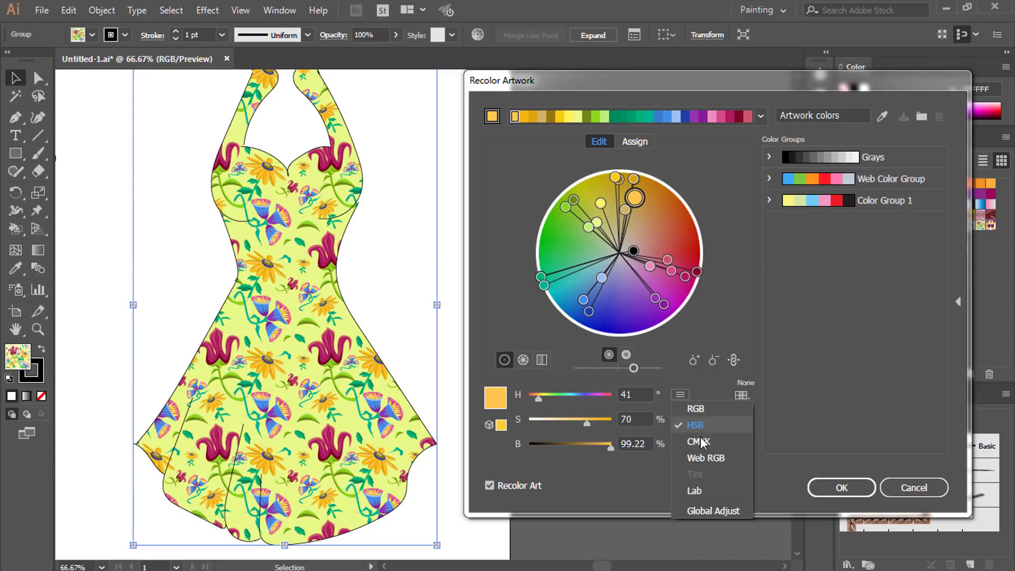
left_click(699, 442)
left_click(681, 395)
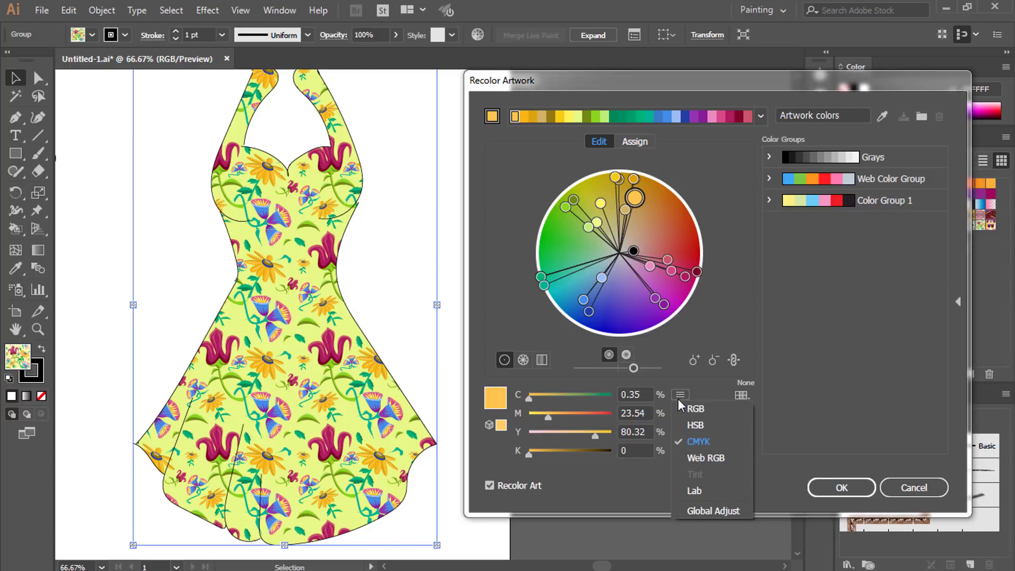
left_click(696, 421)
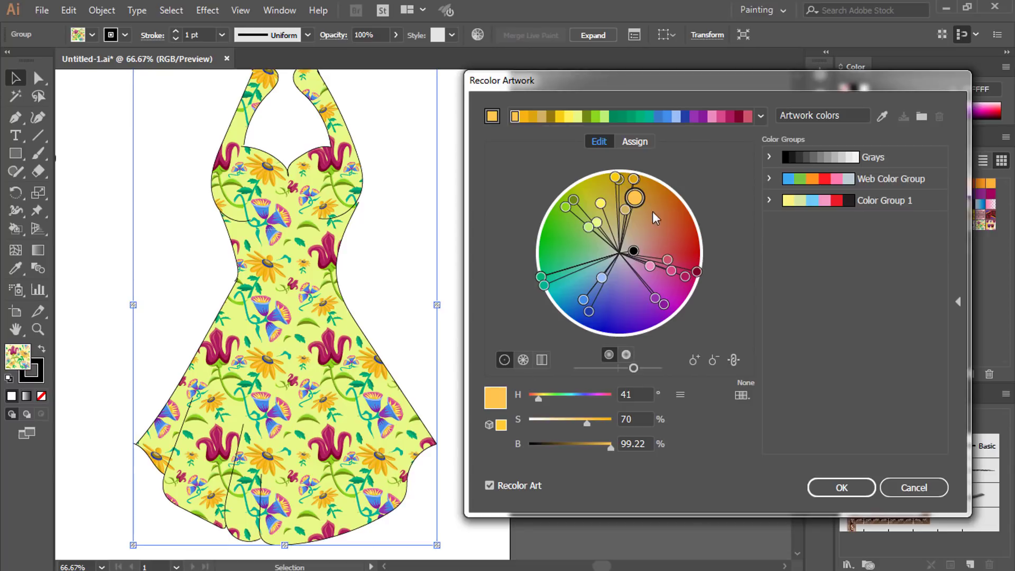
- Rotate the linked colours until the orange base color turns coral, hue about 9° and saturation about 68%, and return to the assigned colours list
mouse_move(636, 198)
left_mouse_down()
mouse_move(669, 213)
mouse_move(677, 280)
mouse_move(675, 241)
left_mouse_up()
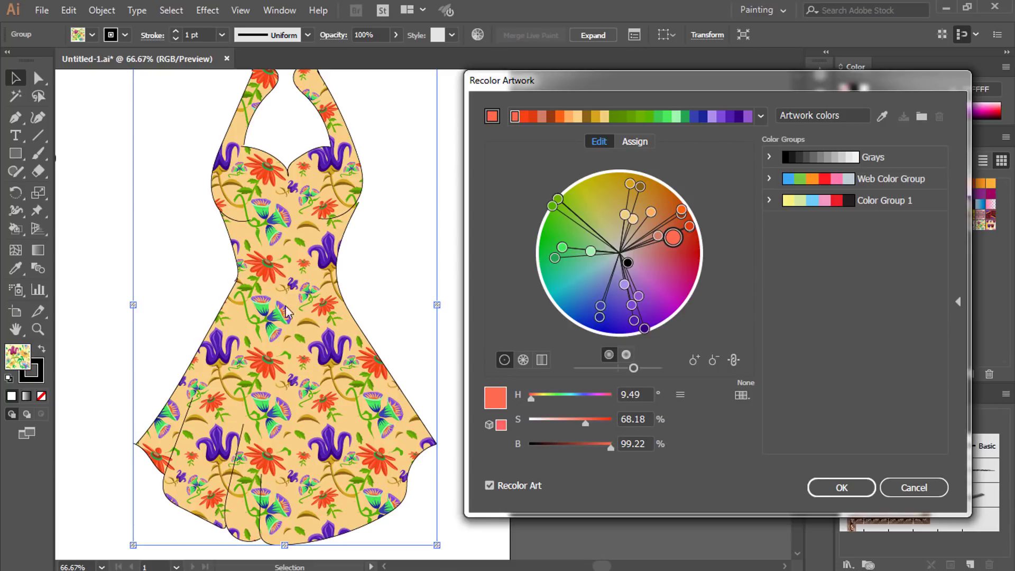
left_click(638, 140)
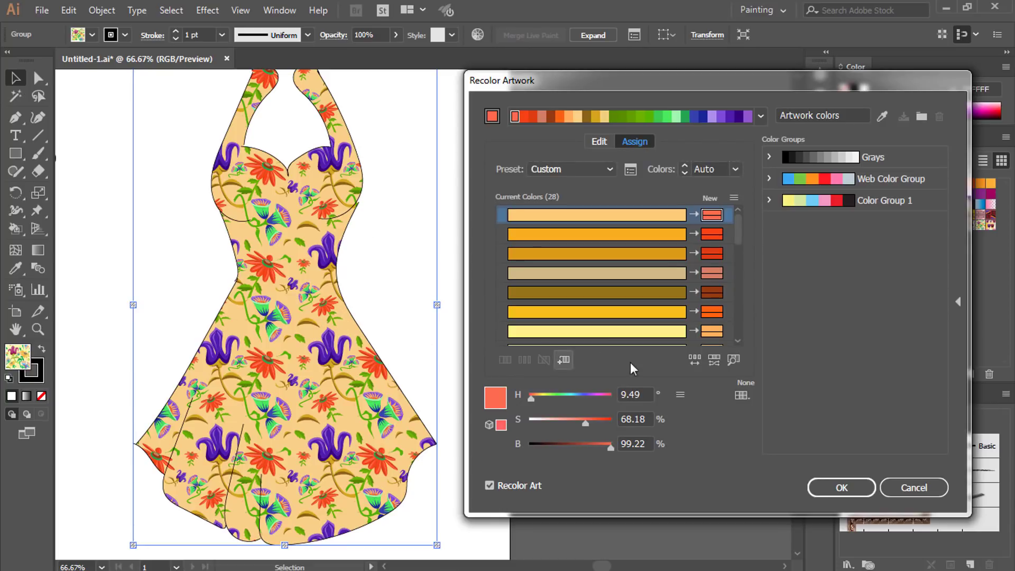
- Look through the assigned colours list to examine how the floral dress's current colours map to the new ones
scroll(632, 280, "down", 2)
scroll(632, 283, "up", 1)
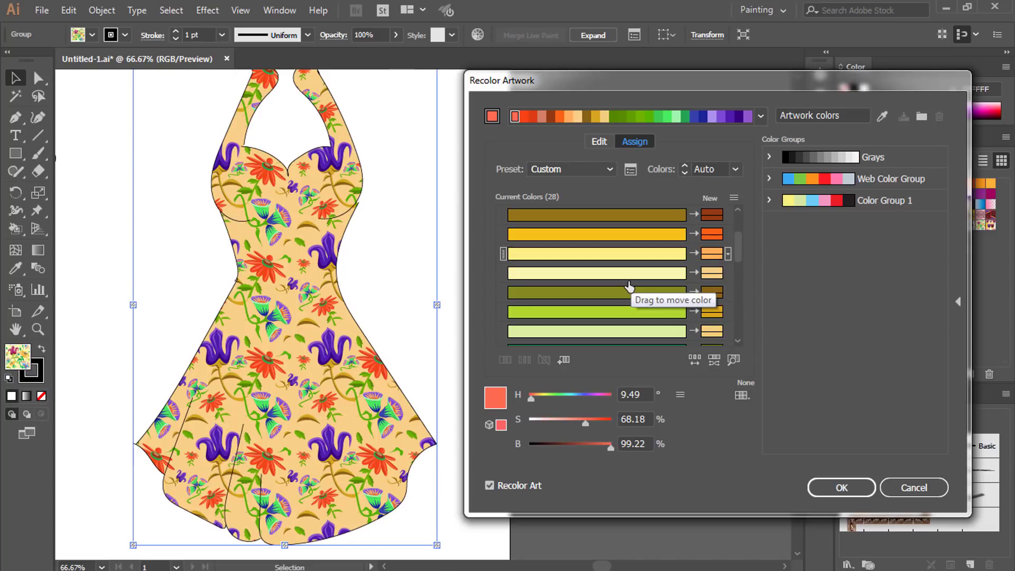
left_click(618, 295)
scroll(620, 299, "down", 7)
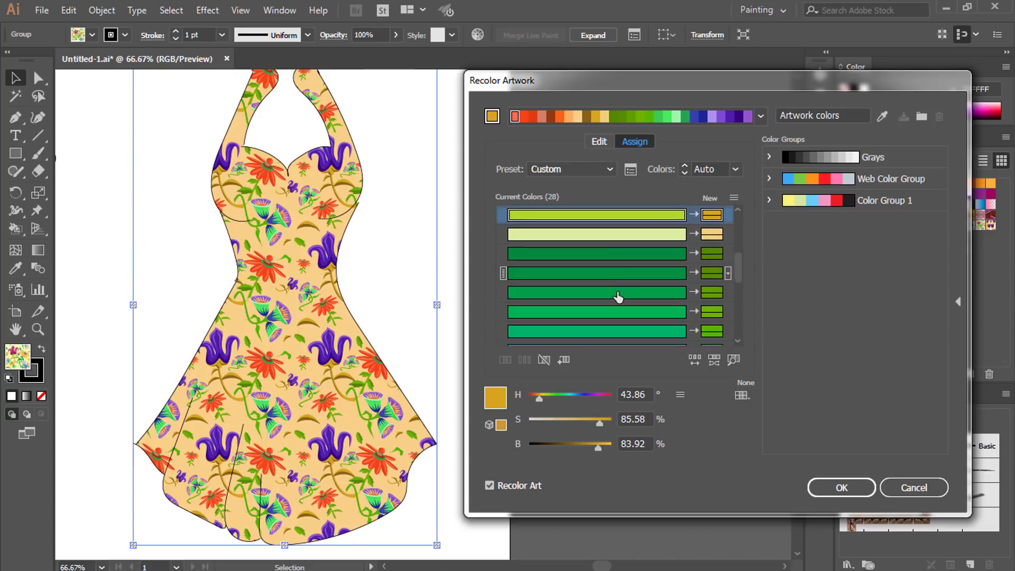
scroll(620, 296, "up", 7)
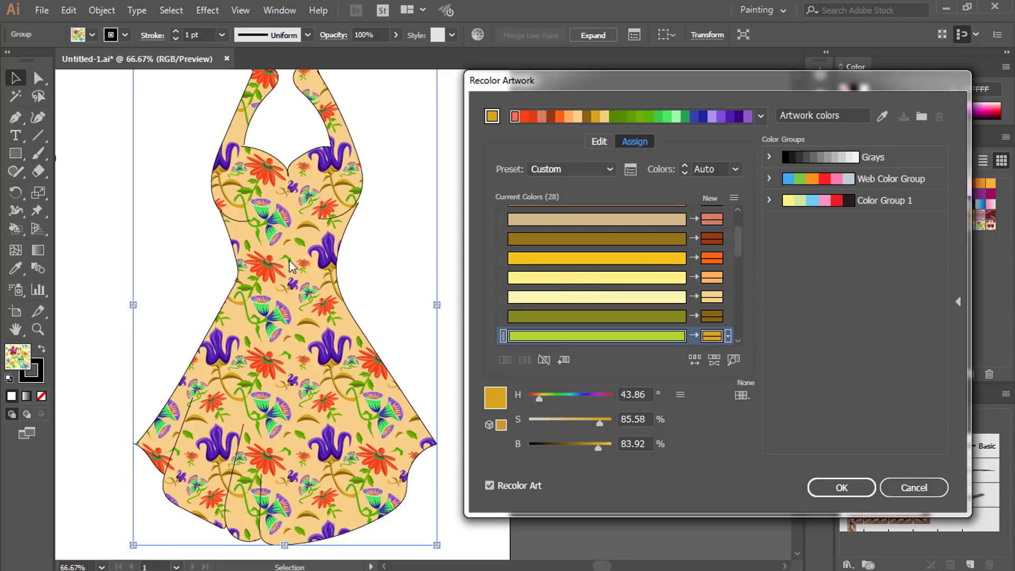
left_click(585, 279)
scroll(649, 314, "up", 3)
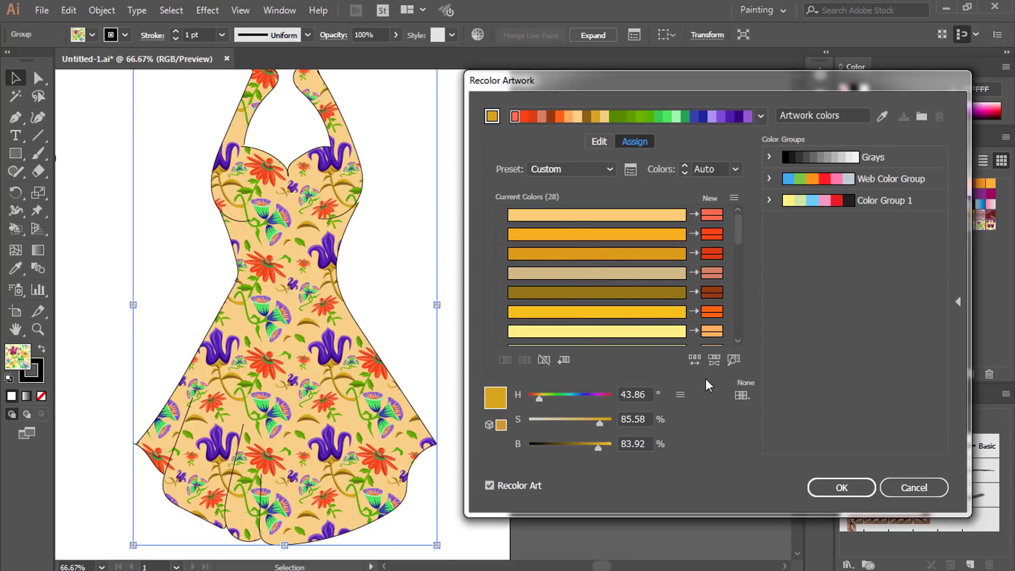
- Limit the floral dress's colours to the Fruit library from Foods and set the number of colors to All
left_click(742, 395)
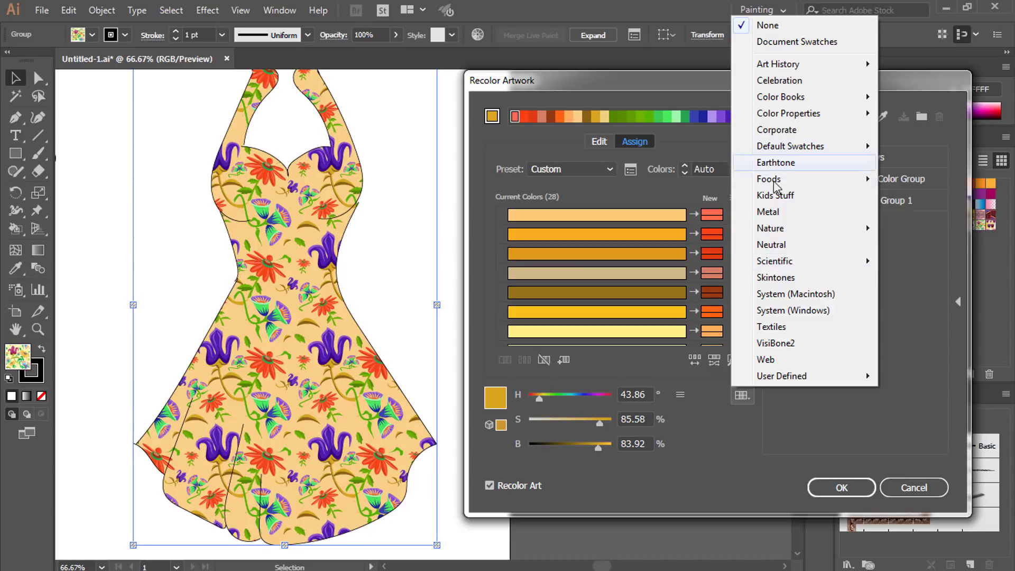
mouse_move(777, 184)
left_click(910, 195)
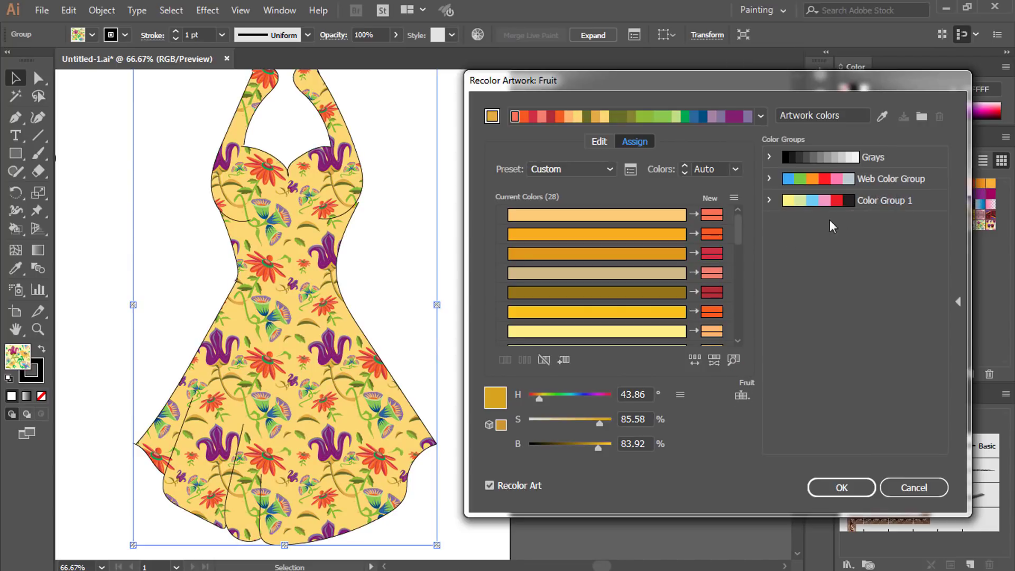
scroll(725, 307, "down", 6)
scroll(601, 312, "up", 8)
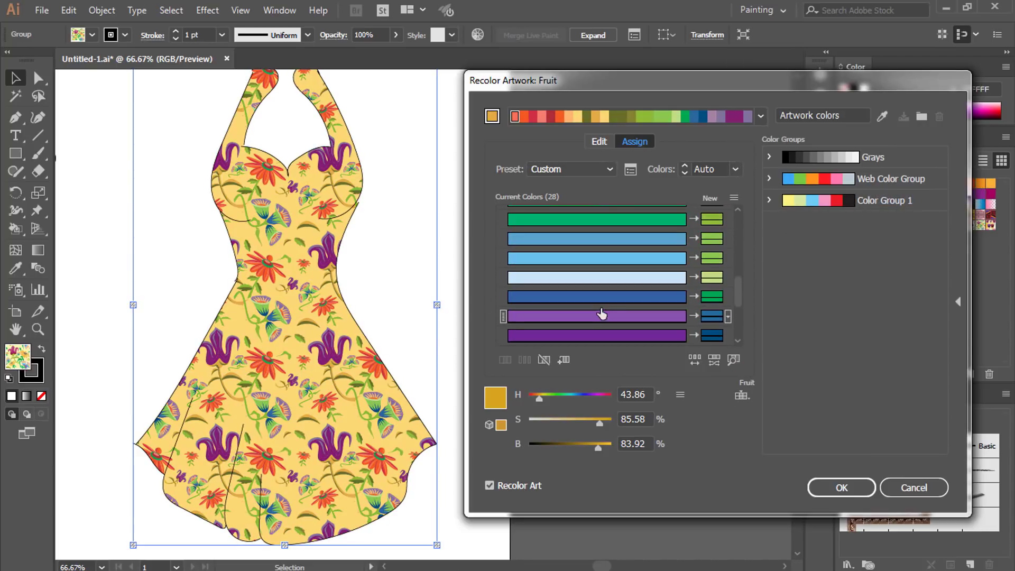
left_click(735, 169)
left_click(747, 280)
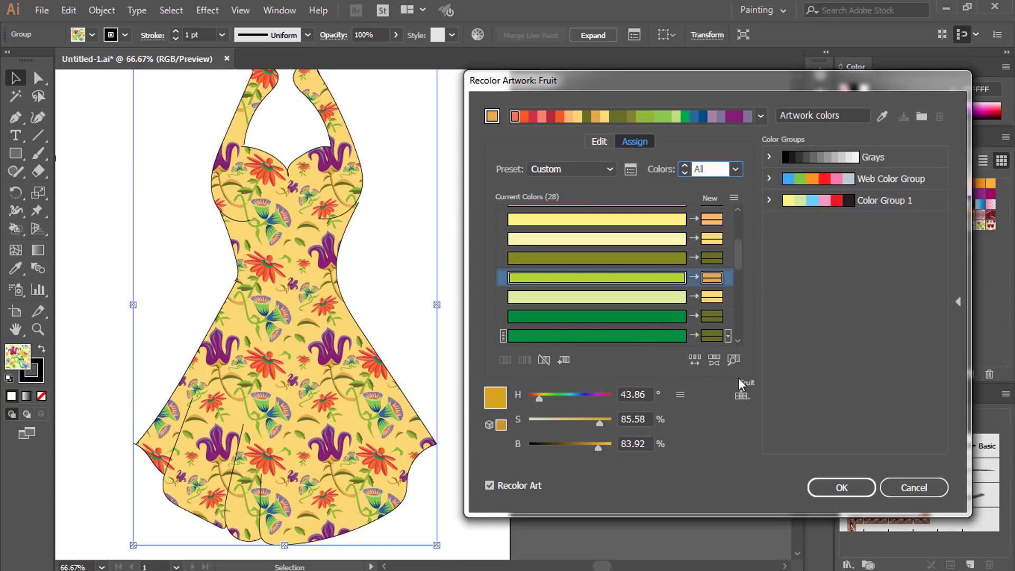
- Try the Ice Cream food library as the colour limit for the floral dress, and switch back to Fruit
left_click(743, 394)
mouse_move(798, 180)
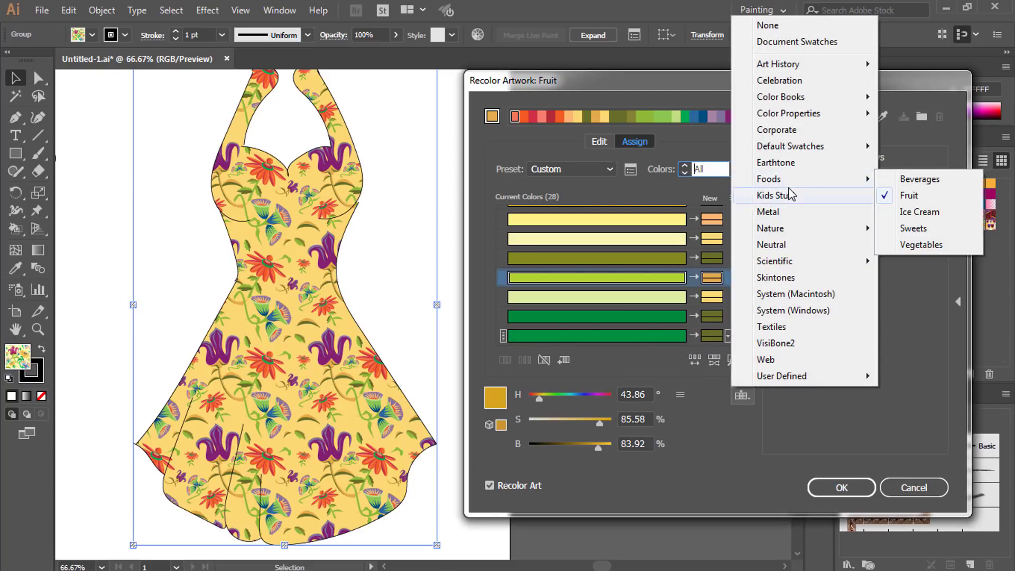
left_click(915, 212)
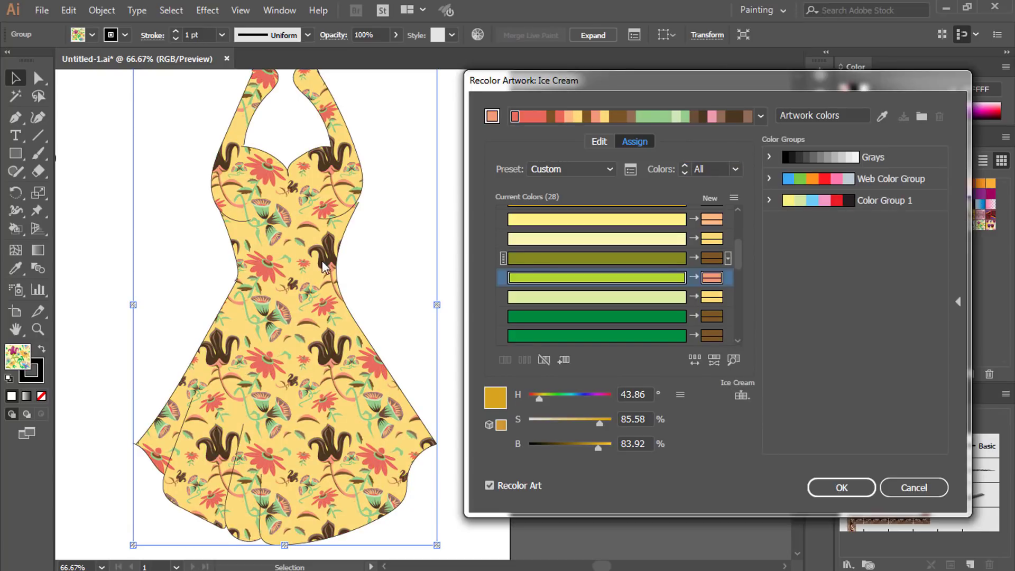
left_click(742, 395)
mouse_move(794, 179)
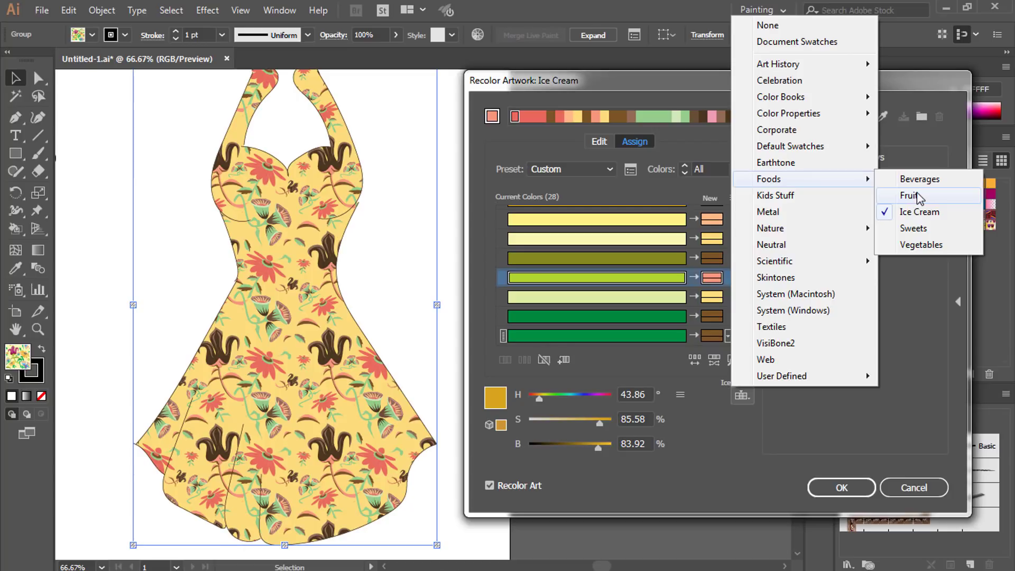
left_click(911, 202)
- Try the Corporate, Web and Mobile swatch libraries in turn as the floral dress's colour limit
left_click(742, 396)
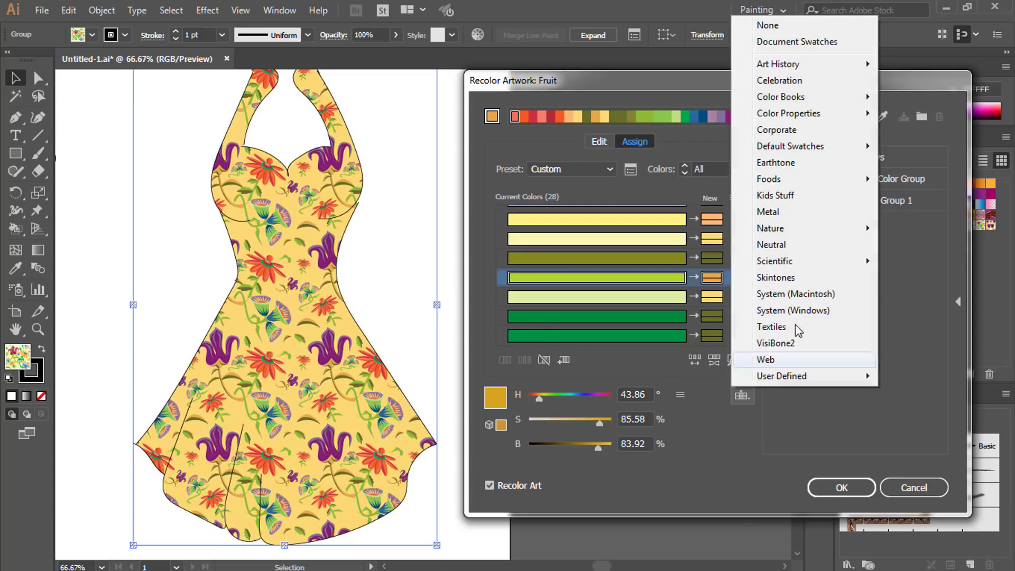
left_click(798, 132)
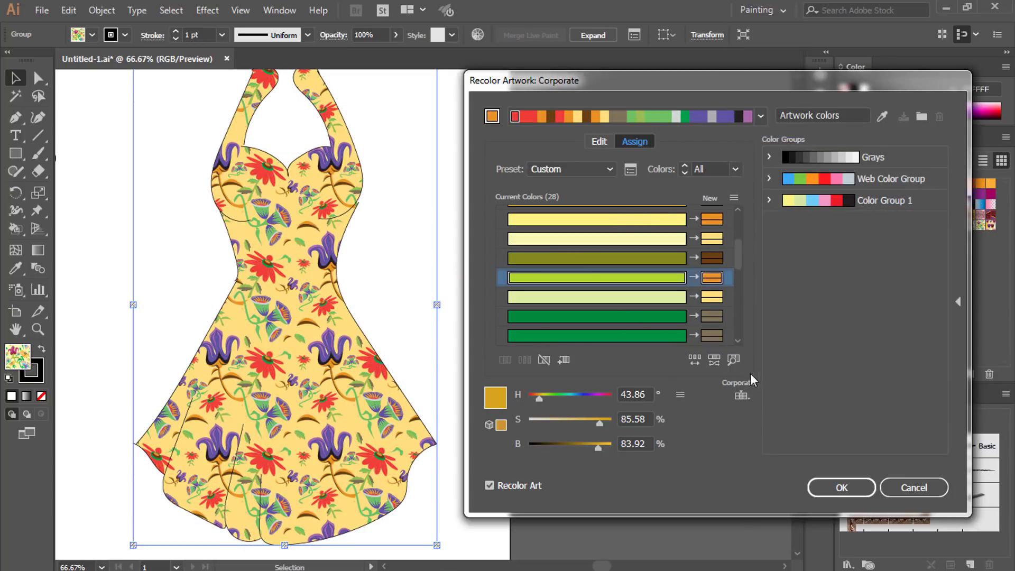
left_click(743, 396)
left_click(772, 359)
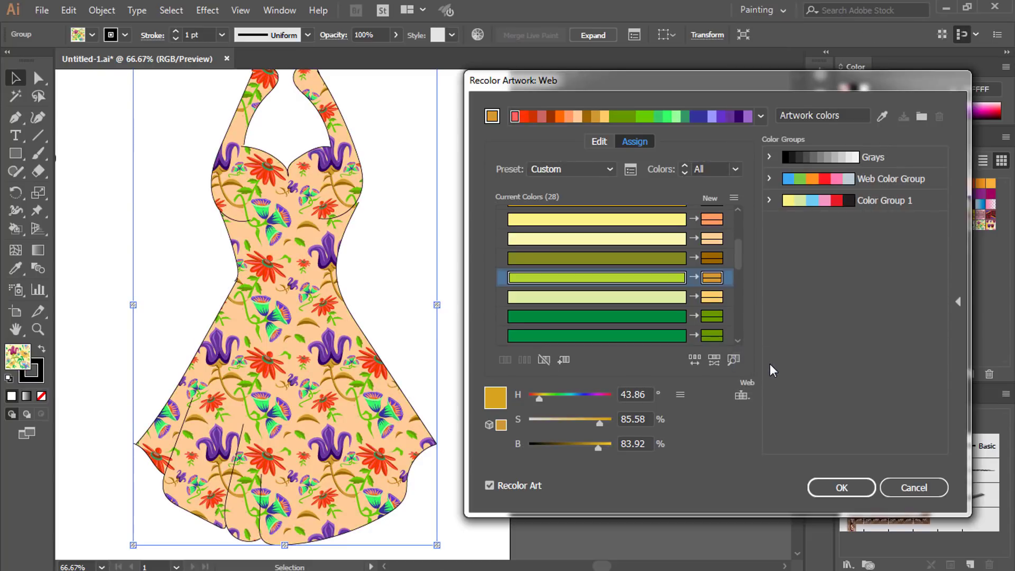
left_click(742, 396)
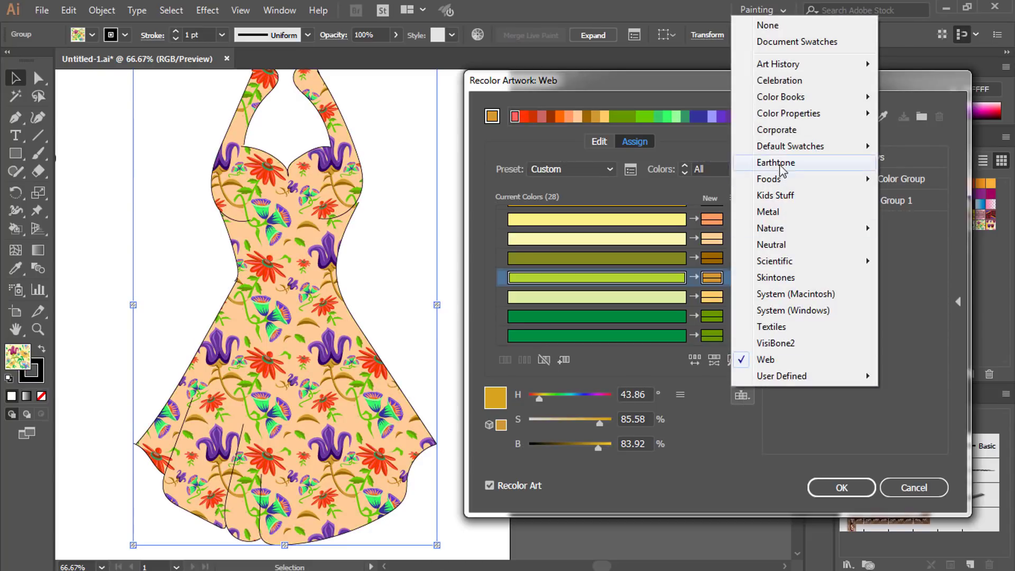
mouse_move(856, 153)
left_click(915, 163)
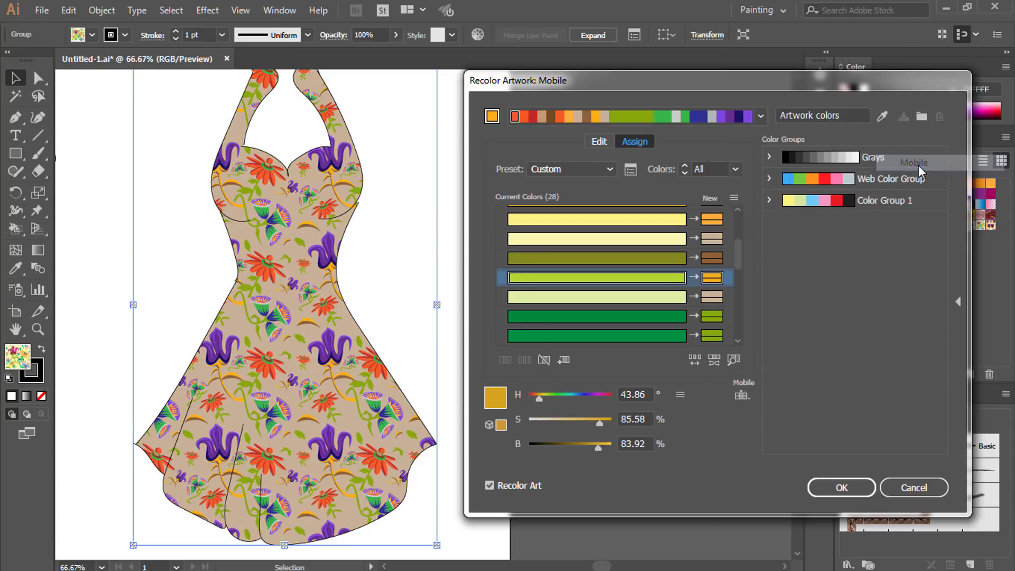
- Limit the floral dress's colours to the PANTONE+ Solid Uncoated color book
left_click(742, 395)
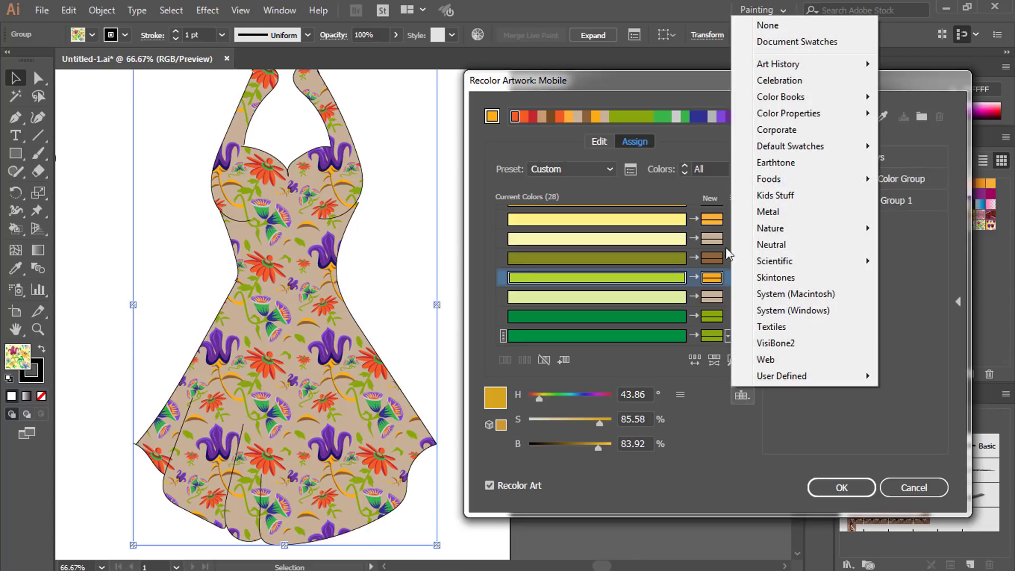
mouse_move(781, 97)
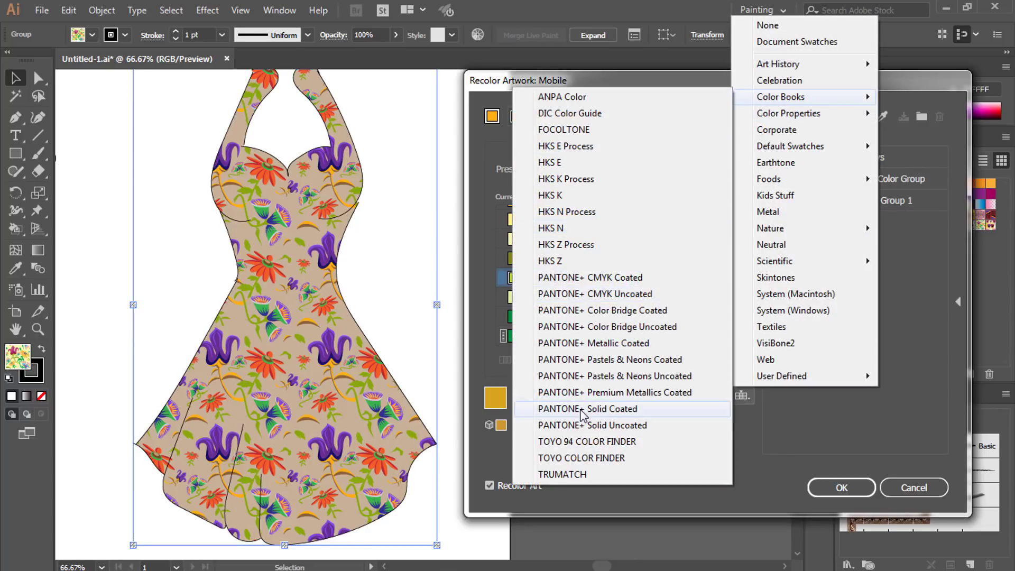
left_click(618, 426)
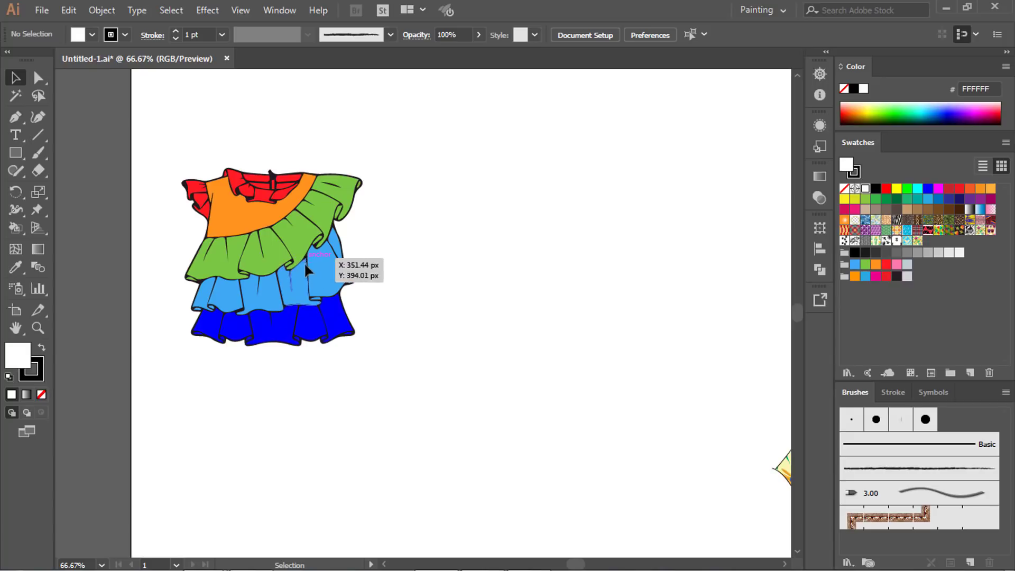
- Duplicate the ruffled dress below and to the right of the original, and spread the two dresses apart on the artboard
left_click_drag(312, 259, 390, 404)
left_click_drag(295, 220, 279, 178)
left_click(415, 204)
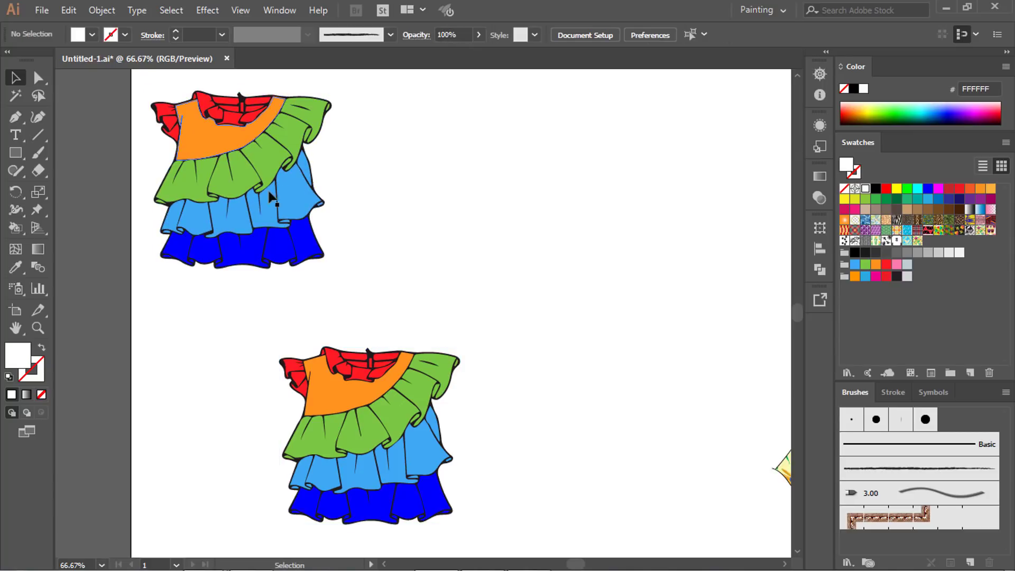
left_click_drag(376, 272, 136, 96)
left_click_drag(400, 428, 399, 386)
- Open Recolor Artwork for the copied ruffled dress and reduce its colors to 4
left_click(478, 35)
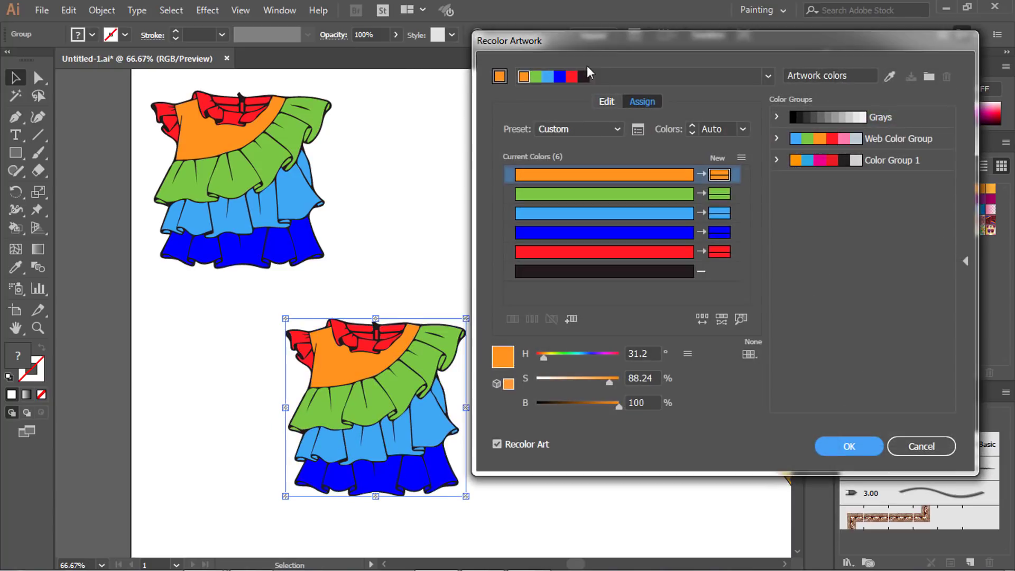
left_click_drag(569, 40, 587, 47)
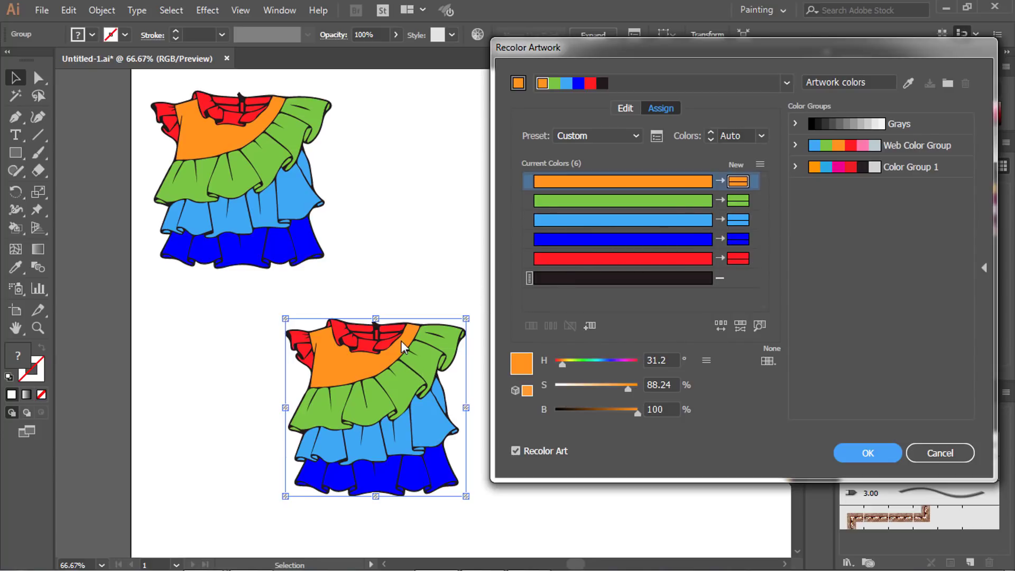
left_click(762, 137)
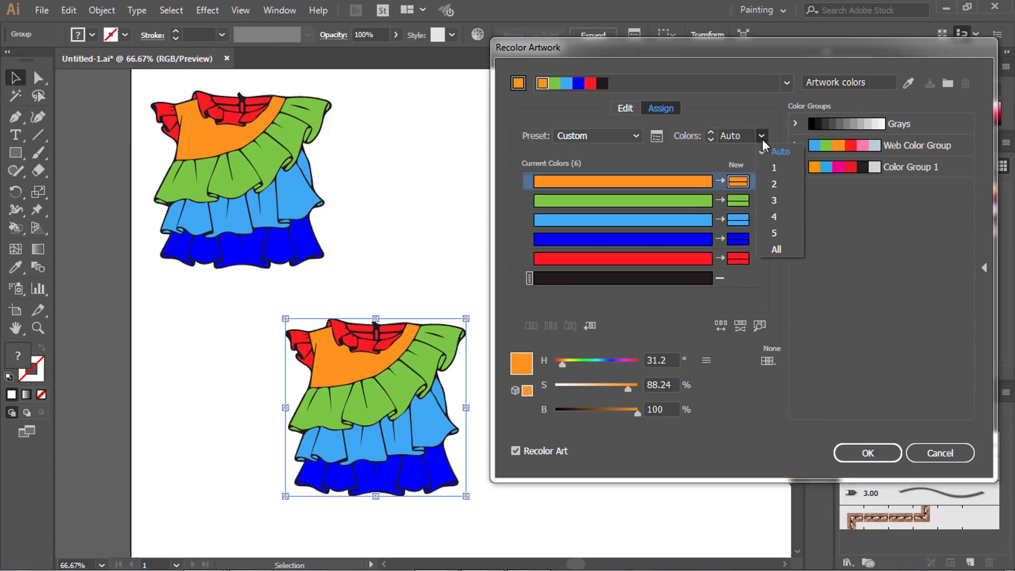
left_click(775, 217)
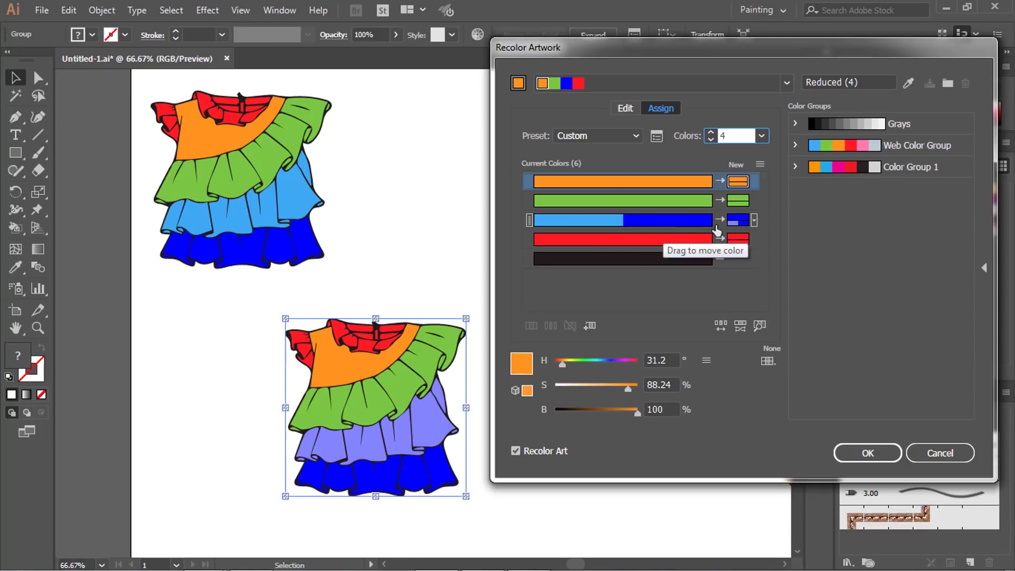
- Compare reducing the copied dress to 3, 4 and 5 colors, and return to 4
left_click(761, 137)
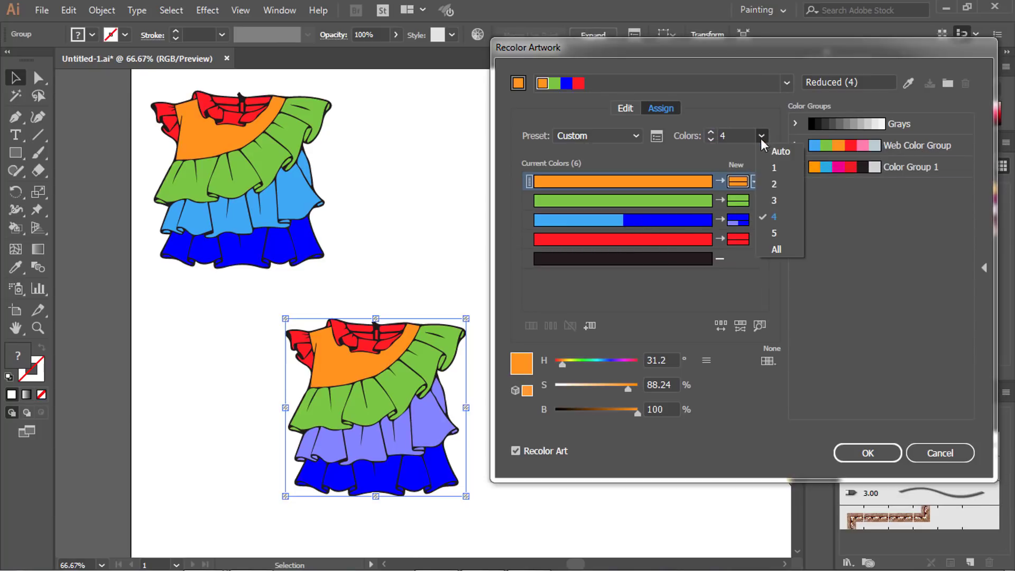
left_click(776, 201)
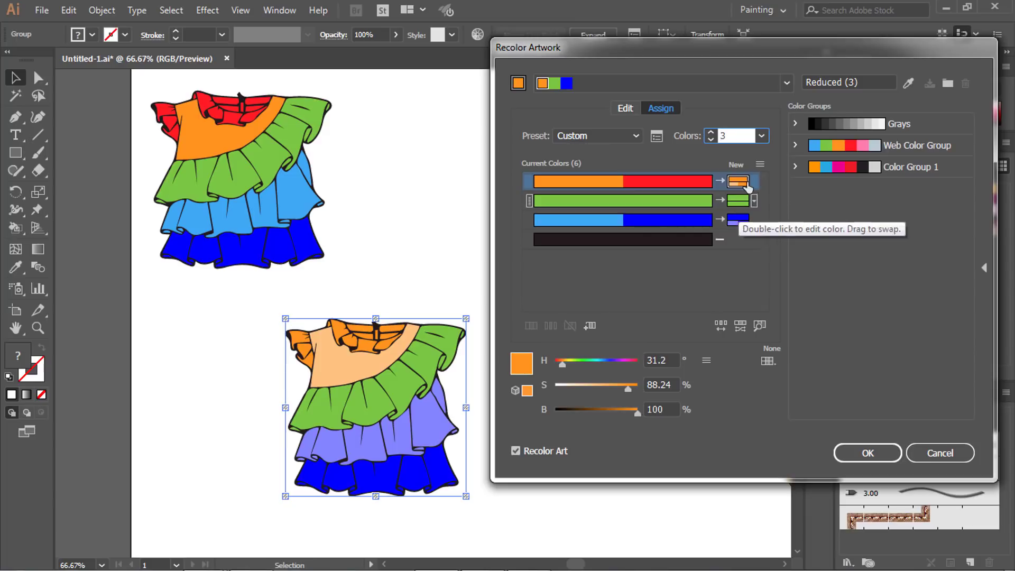
left_click(762, 136)
left_click(772, 213)
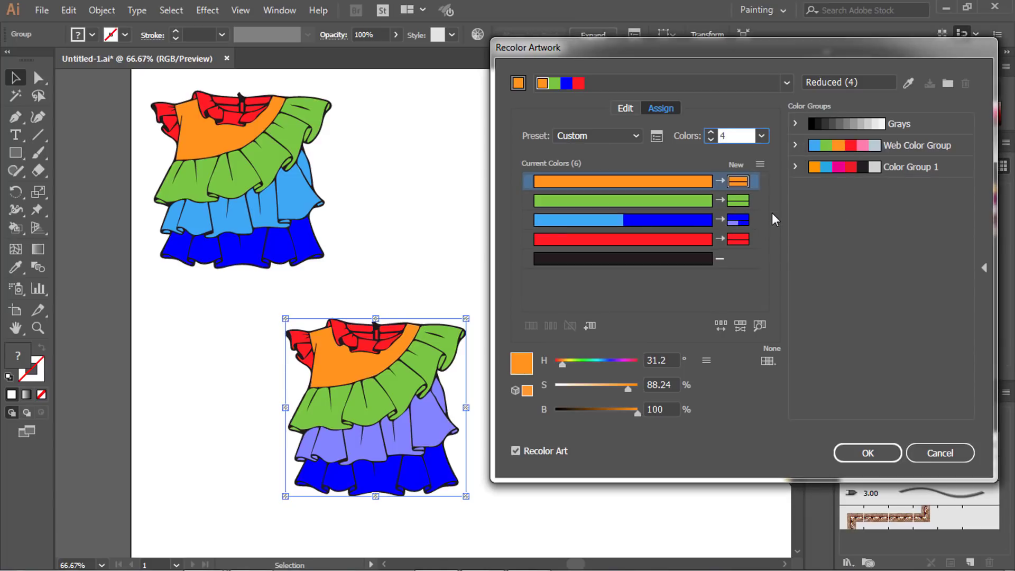
left_click(762, 136)
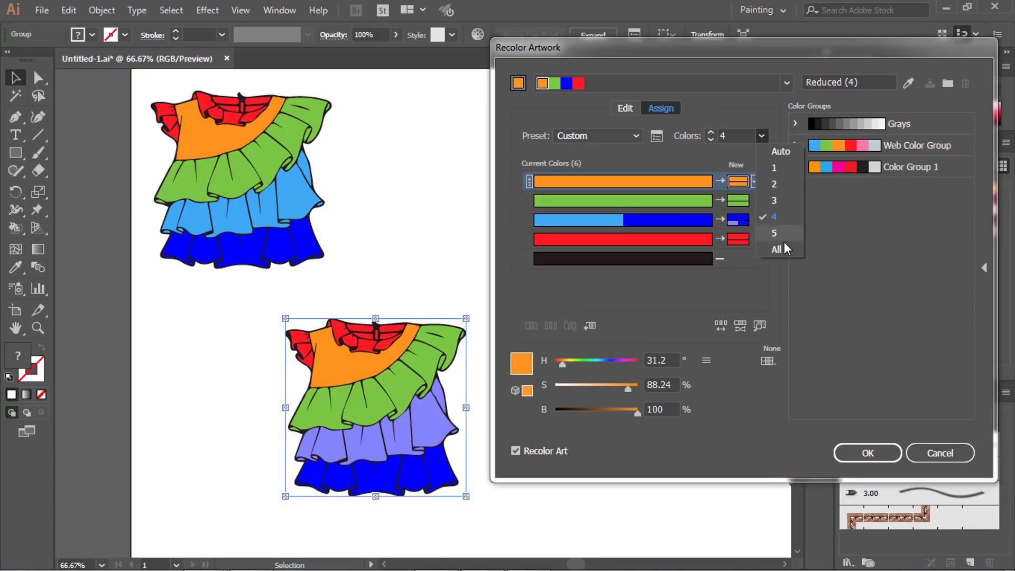
left_click(779, 230)
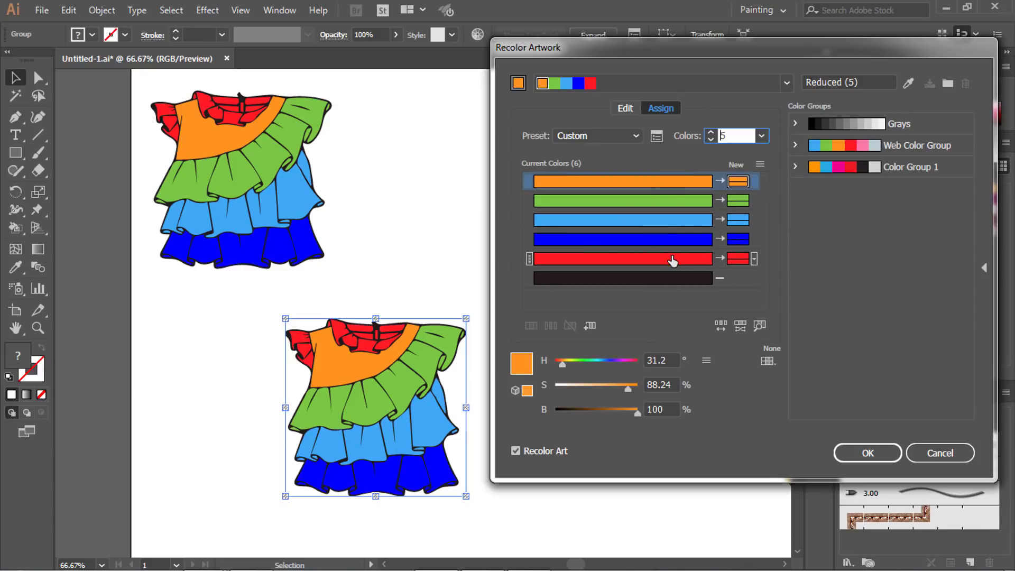
left_click(762, 135)
left_click(780, 218)
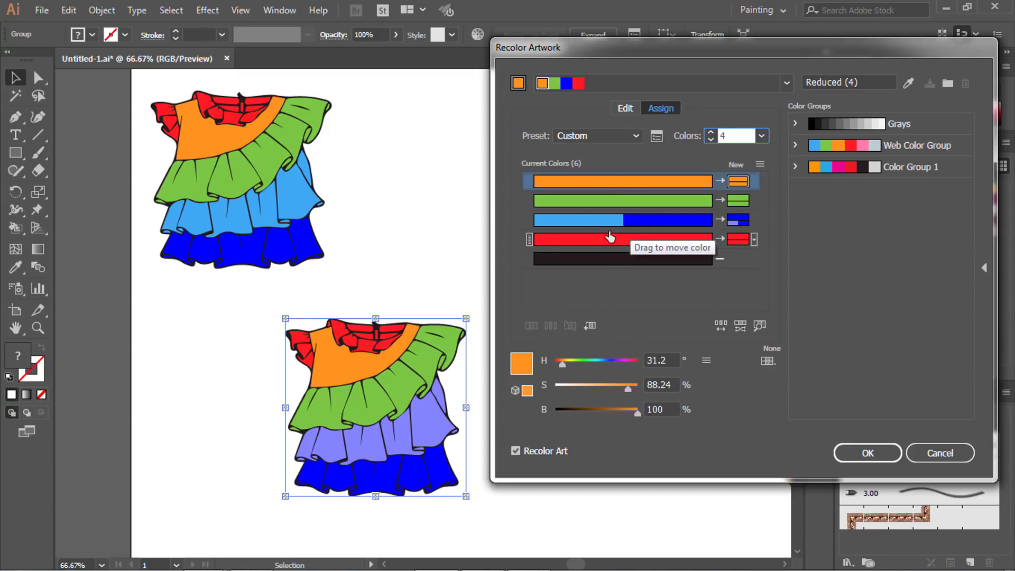
- Set the colorization method of the merged light blue and blue row to Exact and change its new colour to hue 321°
left_click(659, 226)
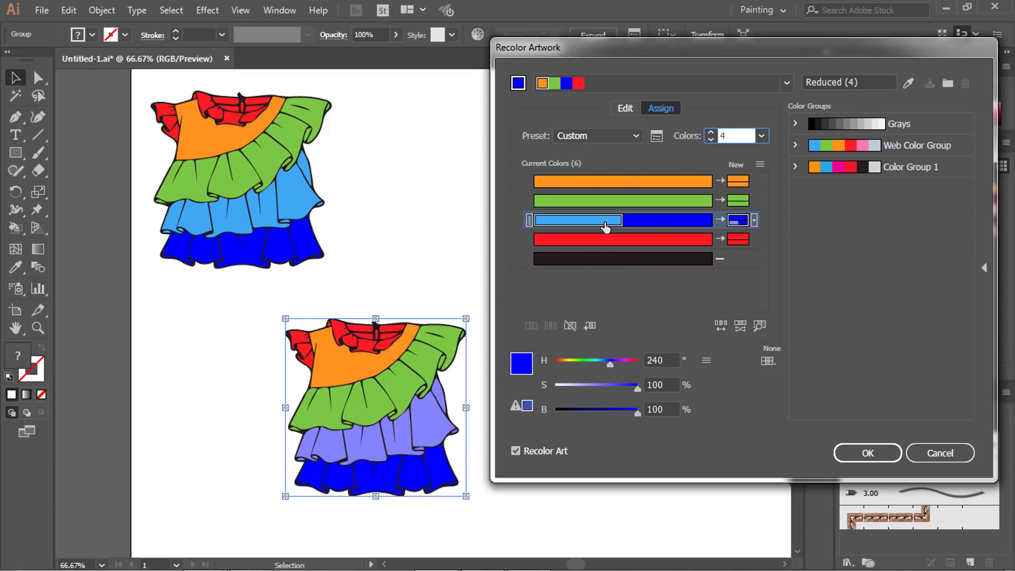
left_click(658, 228)
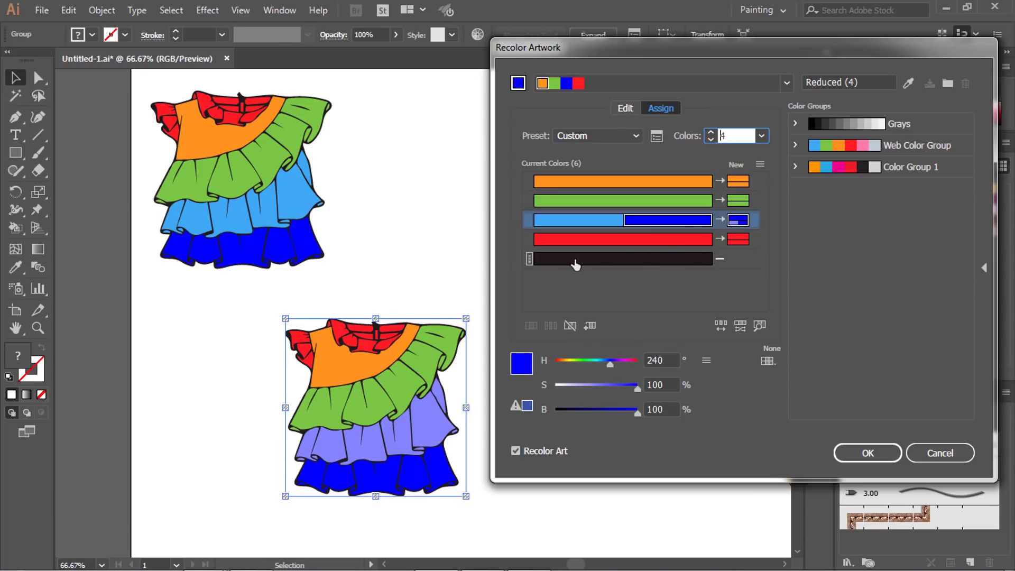
left_click(755, 222)
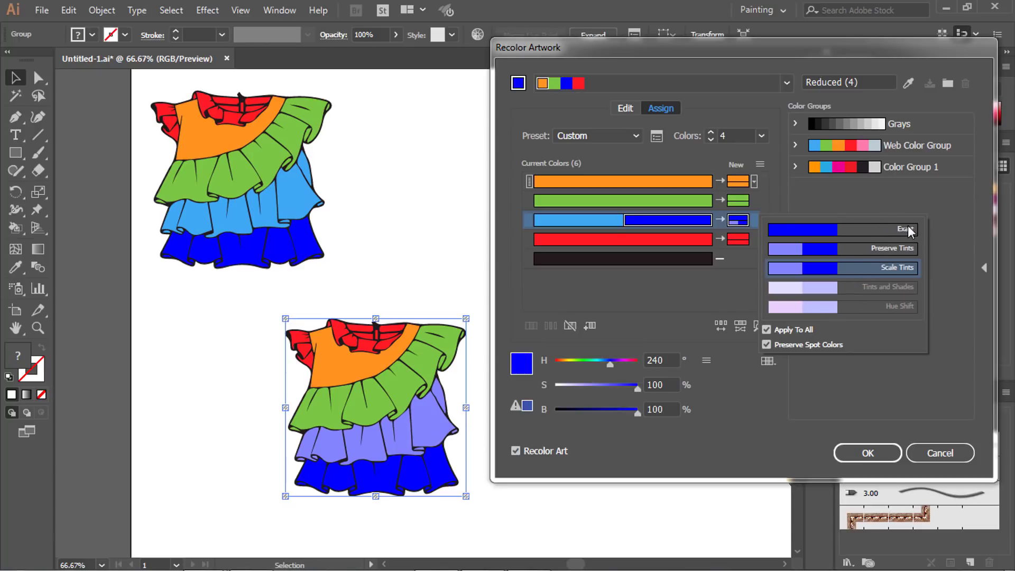
left_click(838, 229)
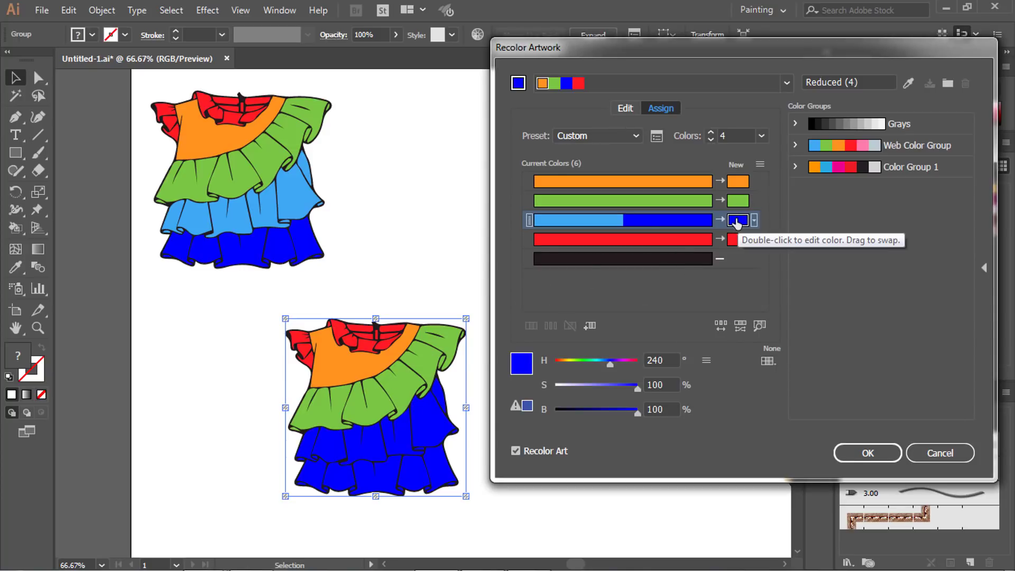
left_click_drag(608, 363, 630, 366)
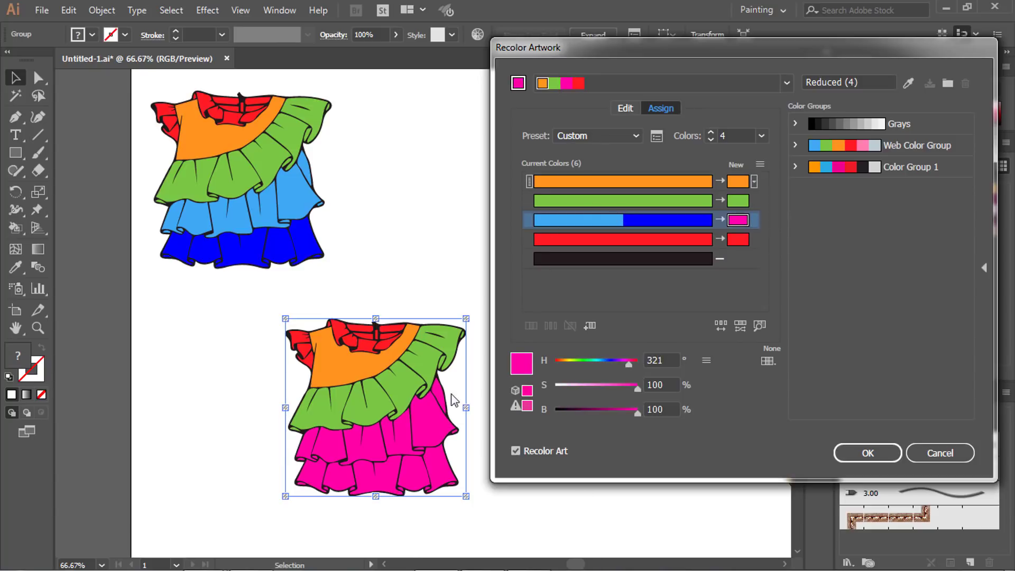
- Turn off Preserve Spot Colors for the merged light blue and blue row and apply the Hue Shift colorization method
left_click(754, 221)
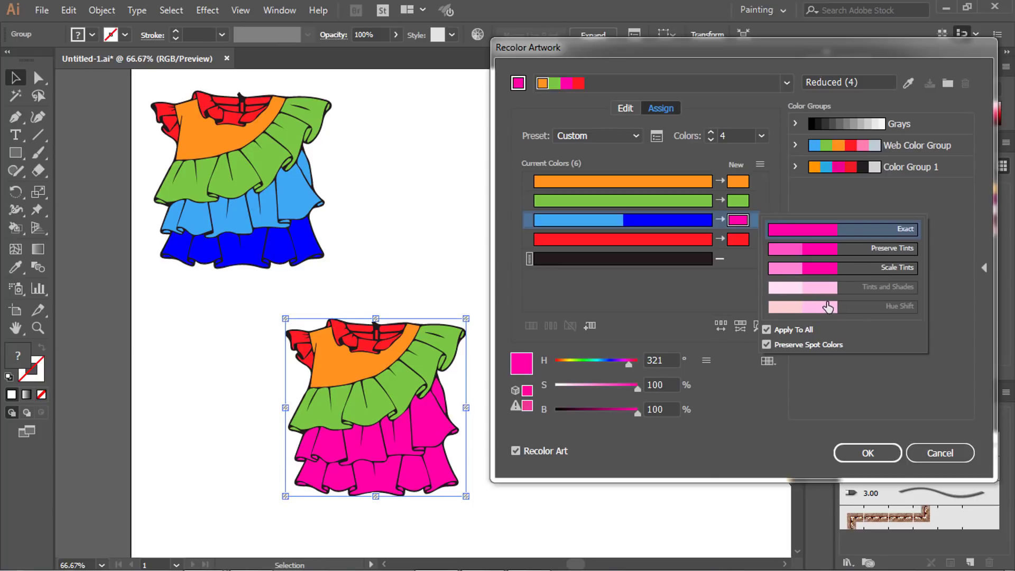
left_click(857, 270)
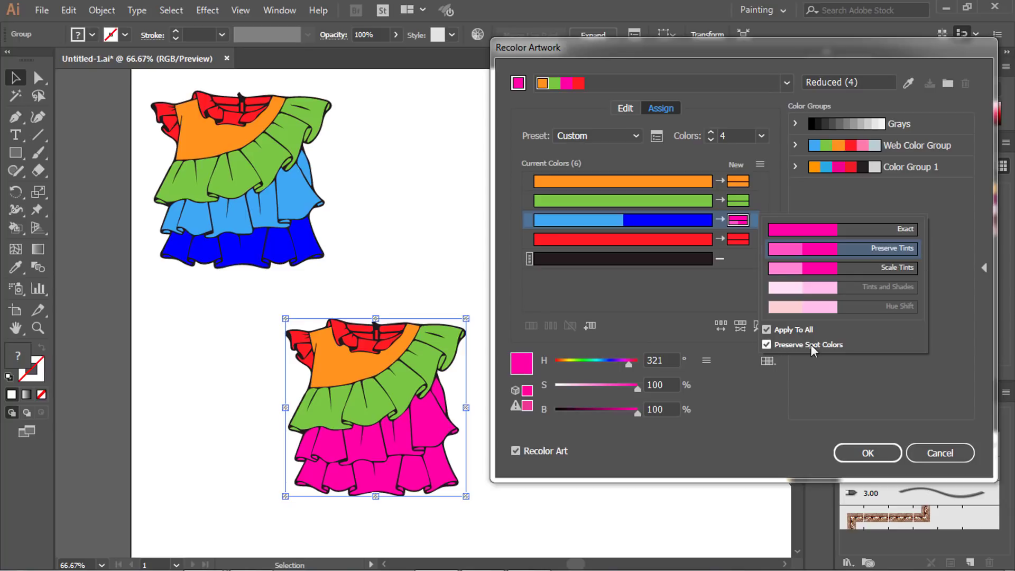
left_click(766, 345)
left_click(765, 344)
left_click(767, 346)
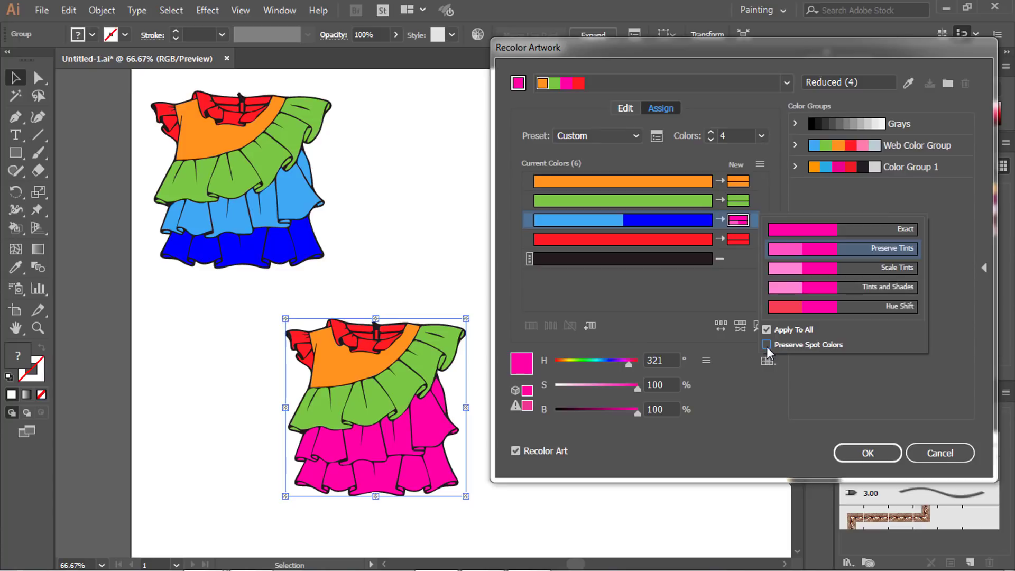
left_click(881, 303)
left_click(881, 288)
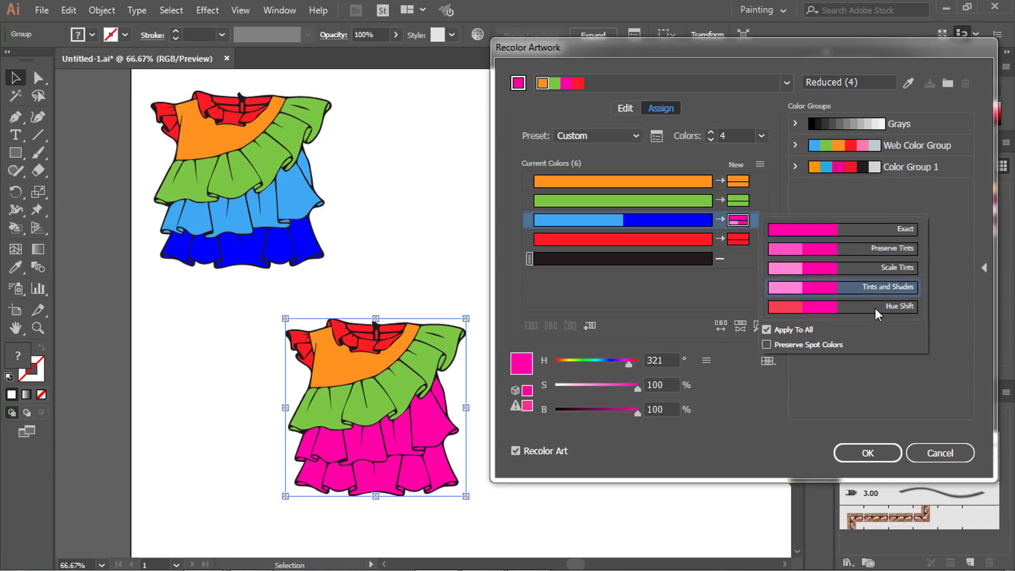
left_click(868, 304)
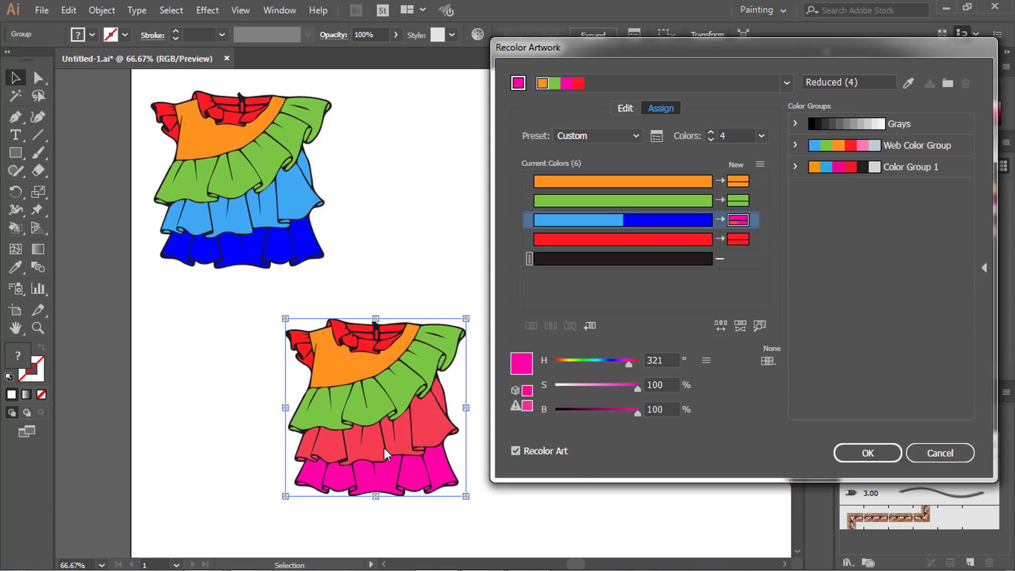
- Return the merged light blue and blue row to the Exact colorization method
left_click(757, 220)
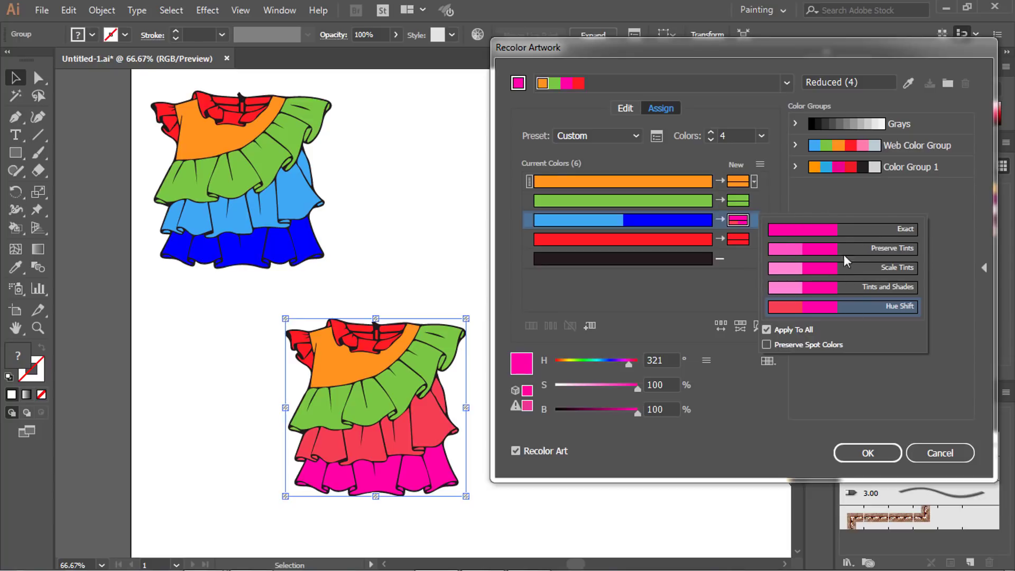
left_click(881, 230)
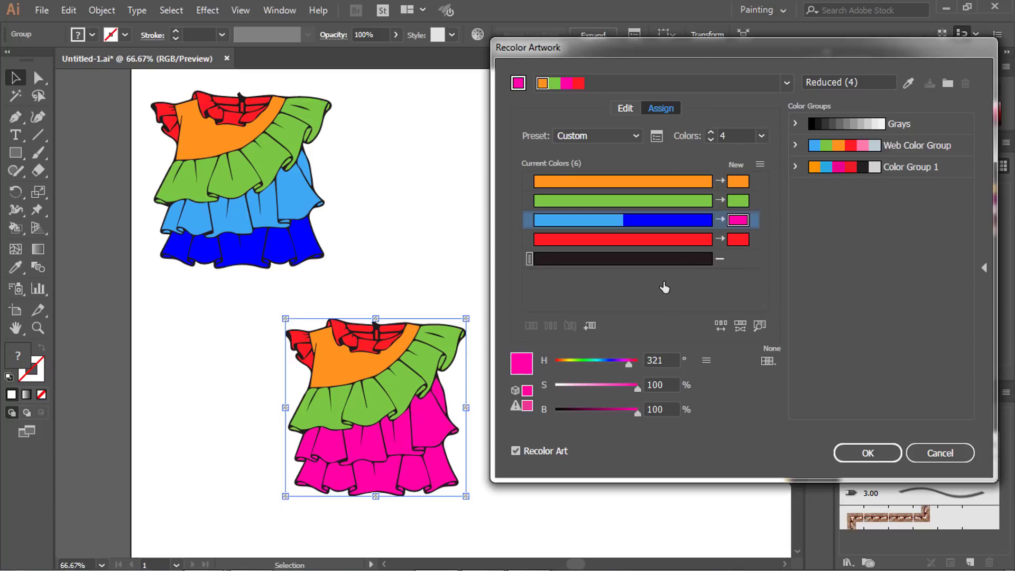
left_click(761, 165)
left_click(747, 166)
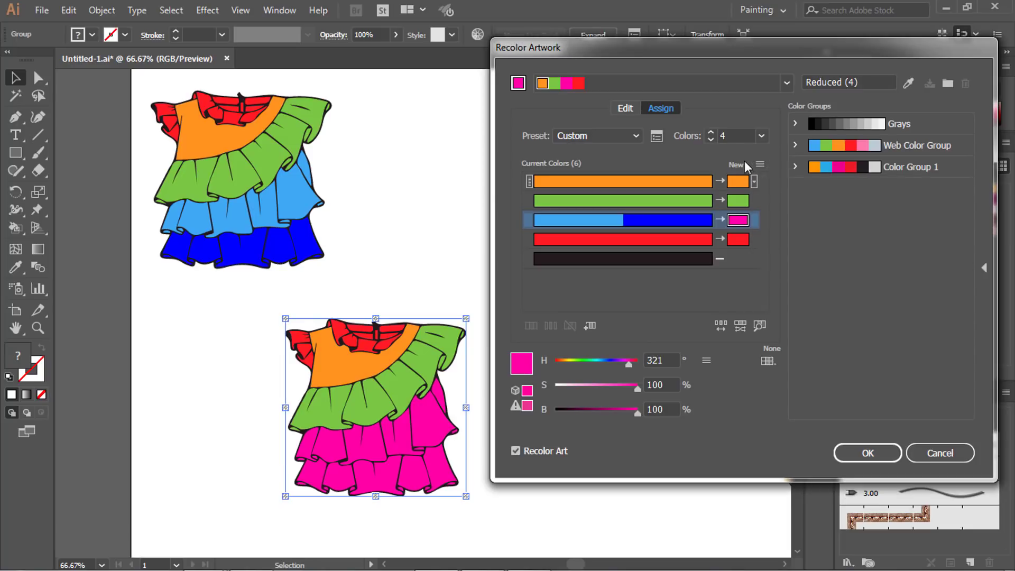
- Reduce the copied dress to 3 colors, keeping the Exact colorization method for the merged orange and red row
left_click(762, 136)
left_click(783, 199)
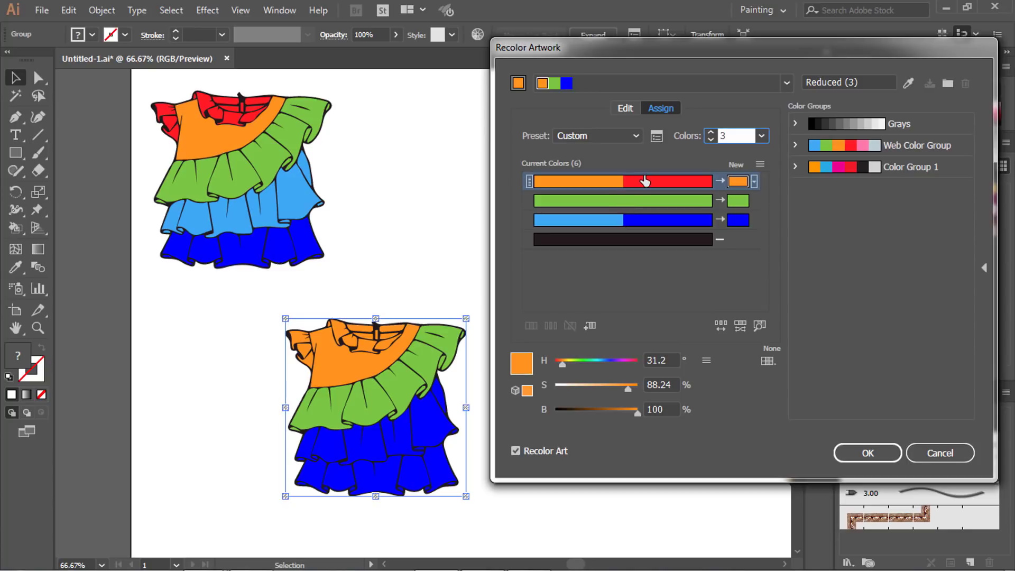
left_click(755, 185)
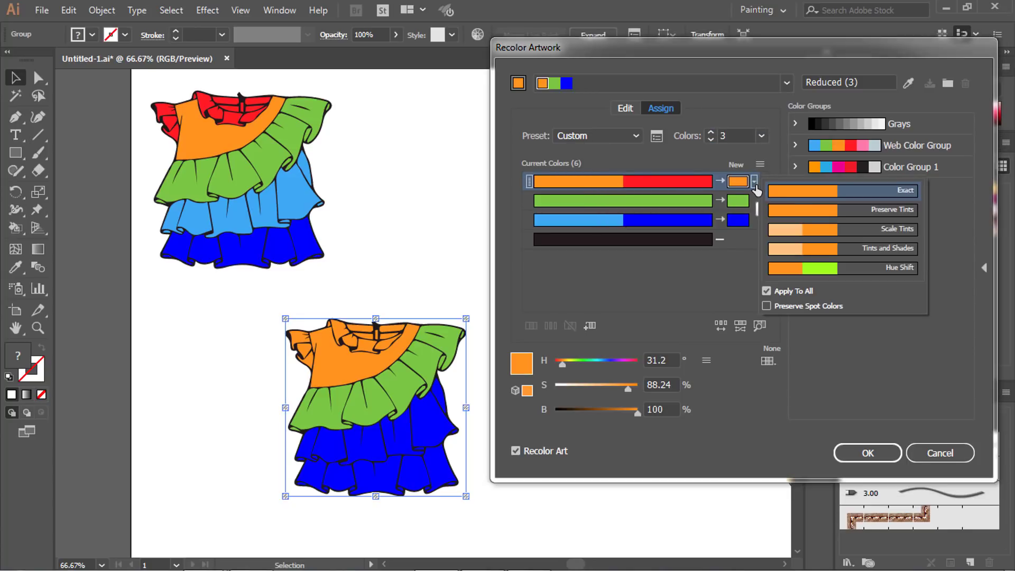
left_click(827, 193)
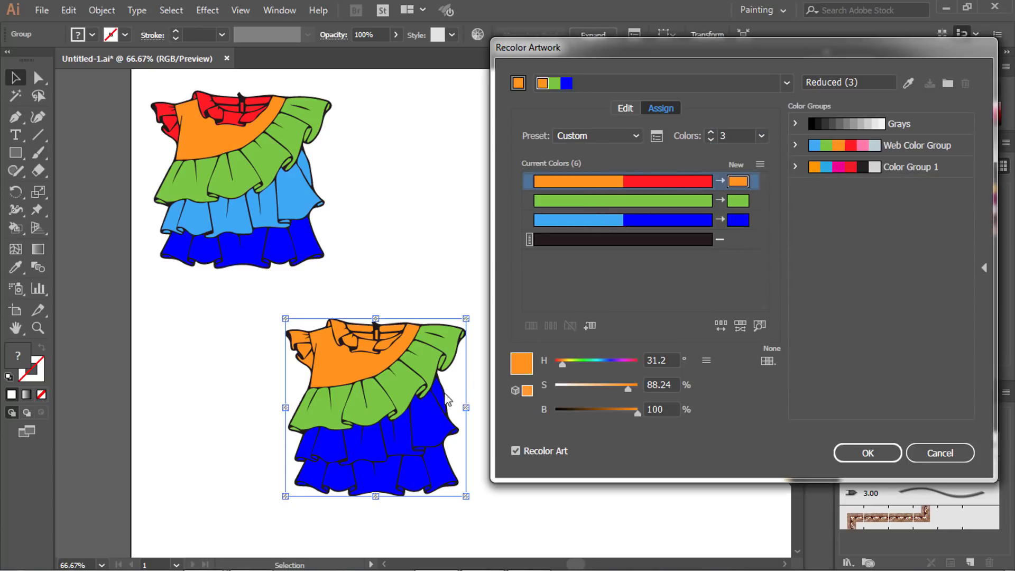
- Reduce the copied dress to 2 colors and apply the Hue Shift method to the merged orange, blue and red row
left_click(762, 136)
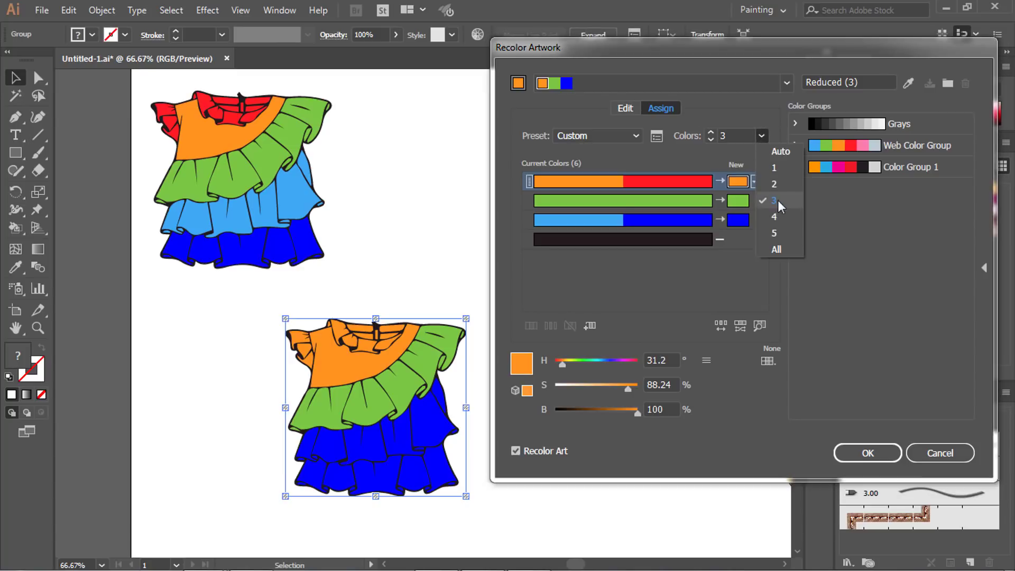
left_click(777, 180)
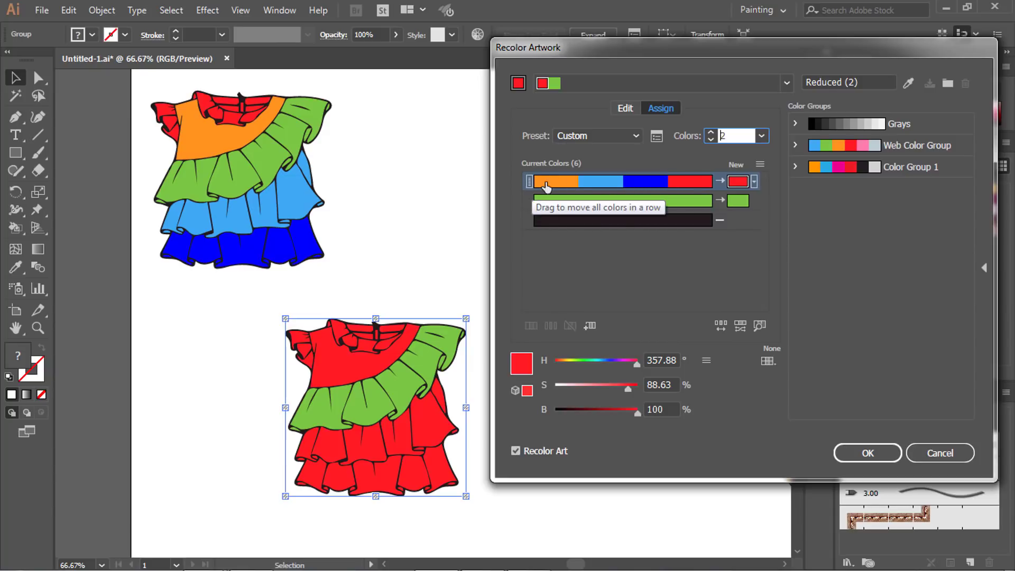
left_click(755, 183)
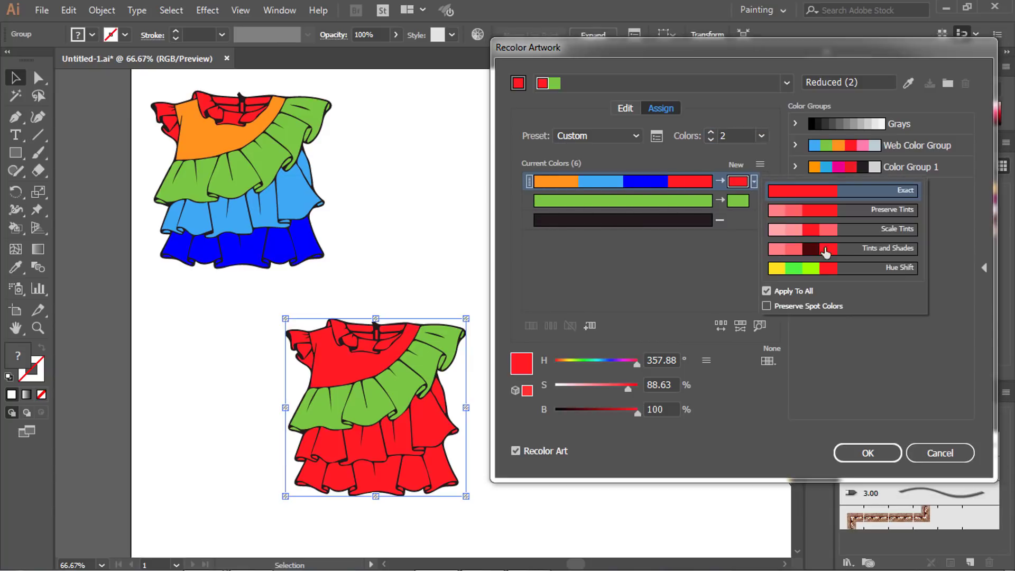
left_click(845, 269)
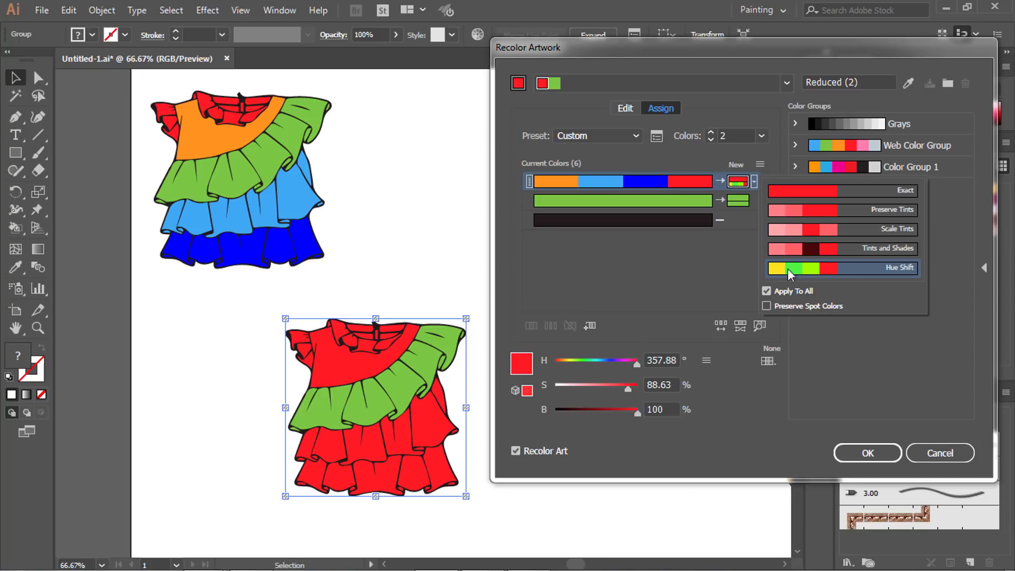
left_click(788, 268)
- Try the Tints and Shades method on the merged four-color row and cancel the recoloring of the copied dress
left_click(755, 182)
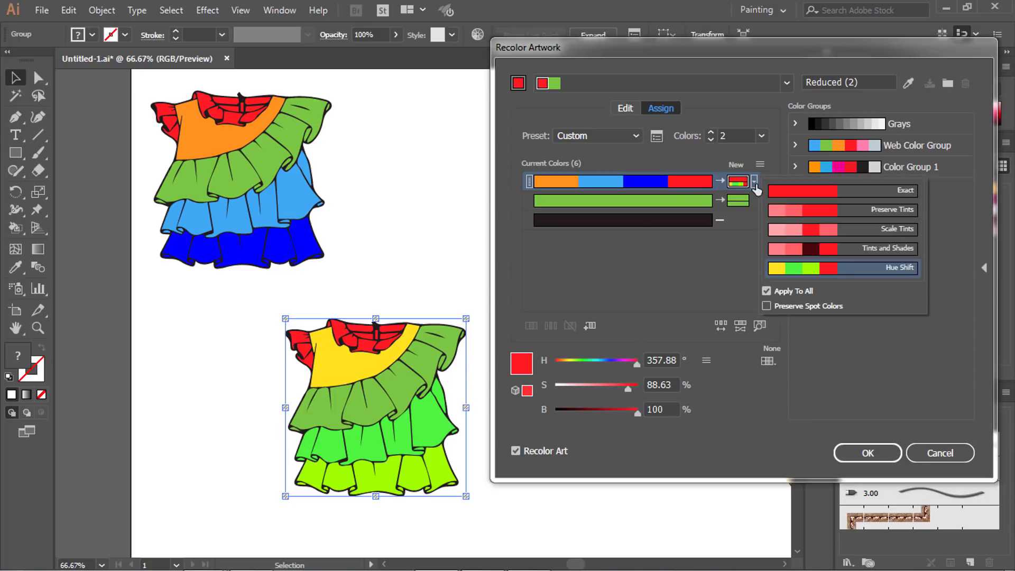
left_click(834, 255)
left_click(780, 251)
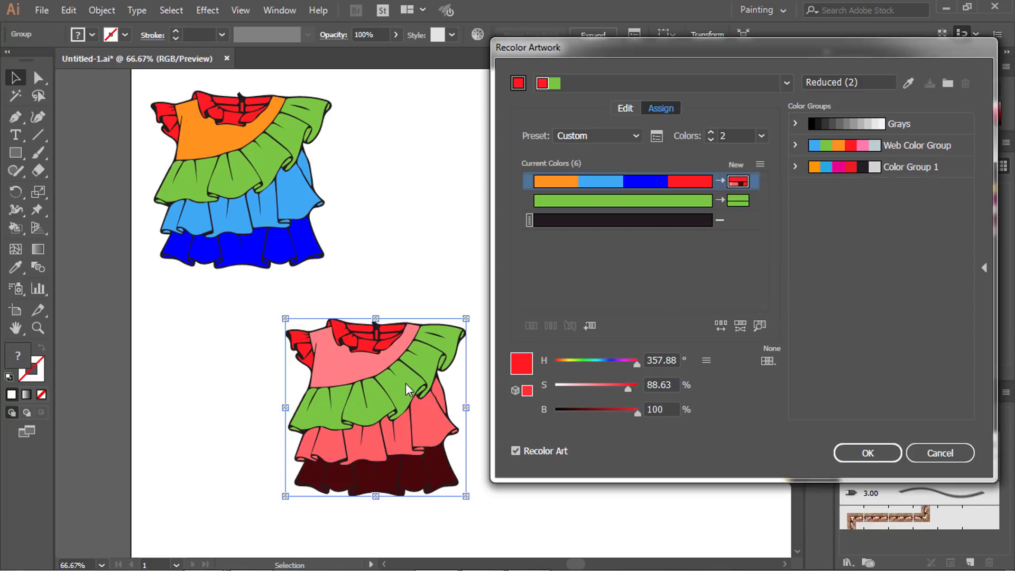
left_click(753, 183)
left_click(693, 298)
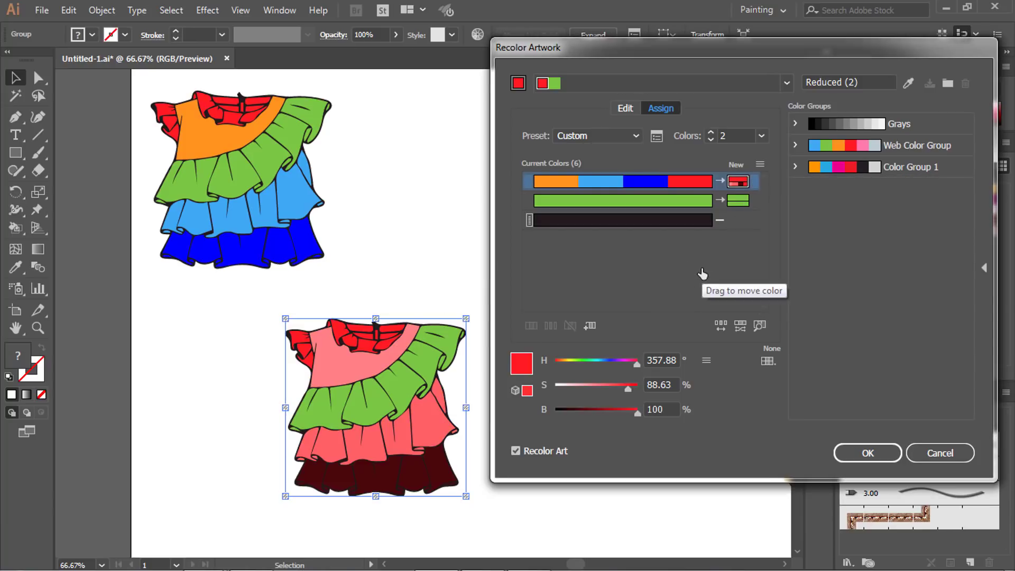
left_click(930, 454)
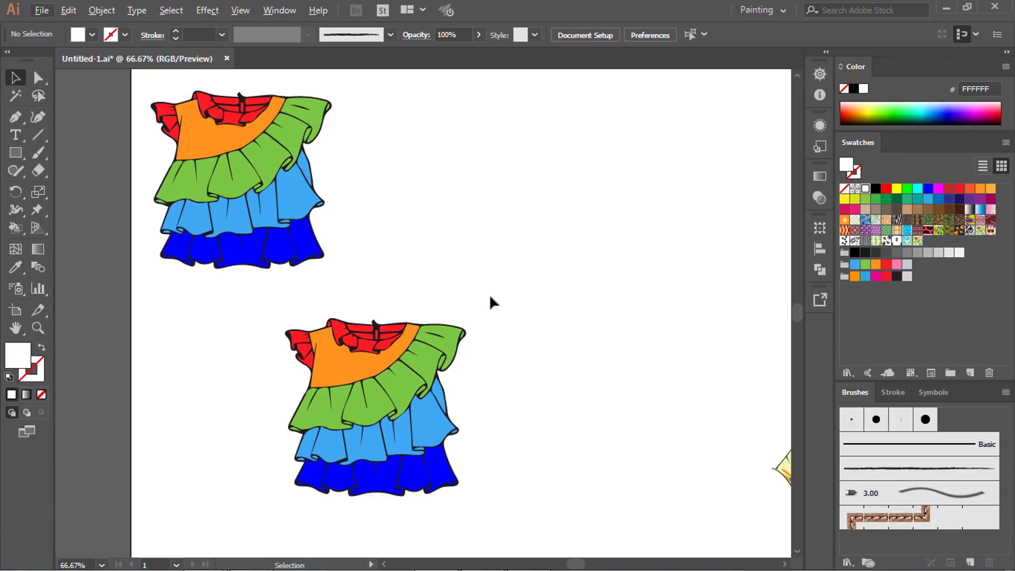
left_click(558, 226)
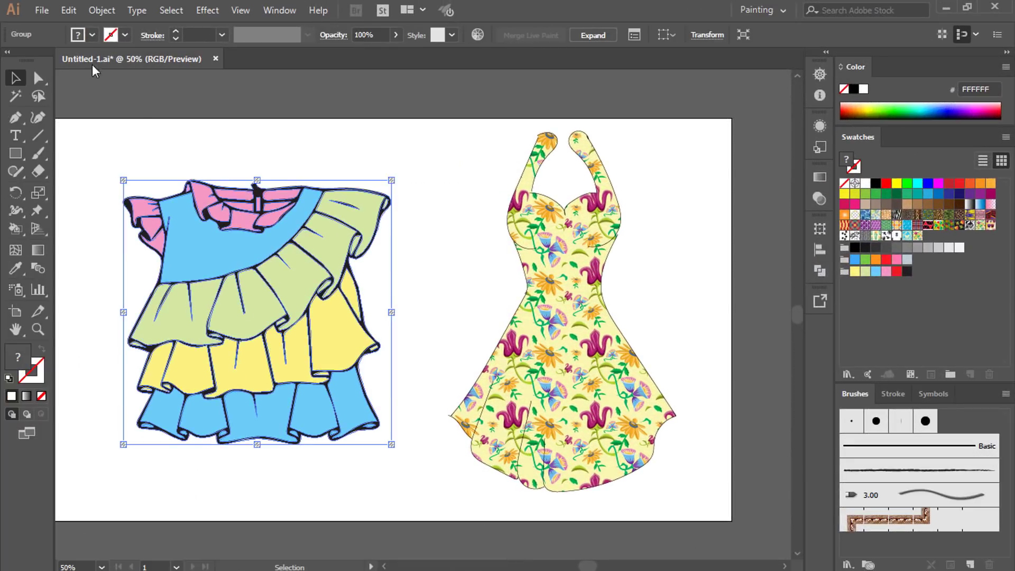
- Preview a color balance of Red 9%, Green 82% and Blue -34% on the pastel ruffled dress with Adjust Color Balance
left_click(69, 10)
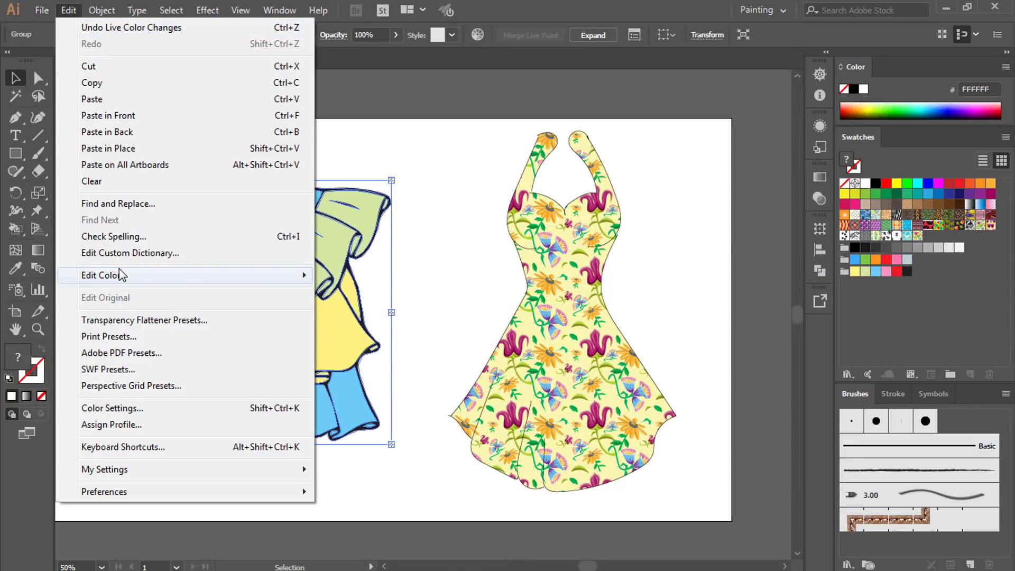
mouse_move(268, 277)
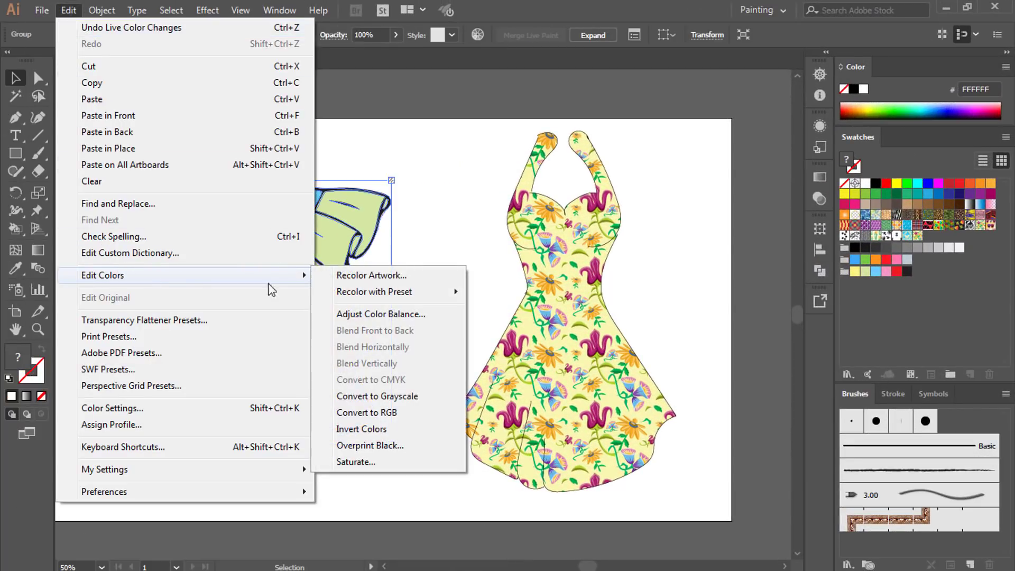
left_click(405, 316)
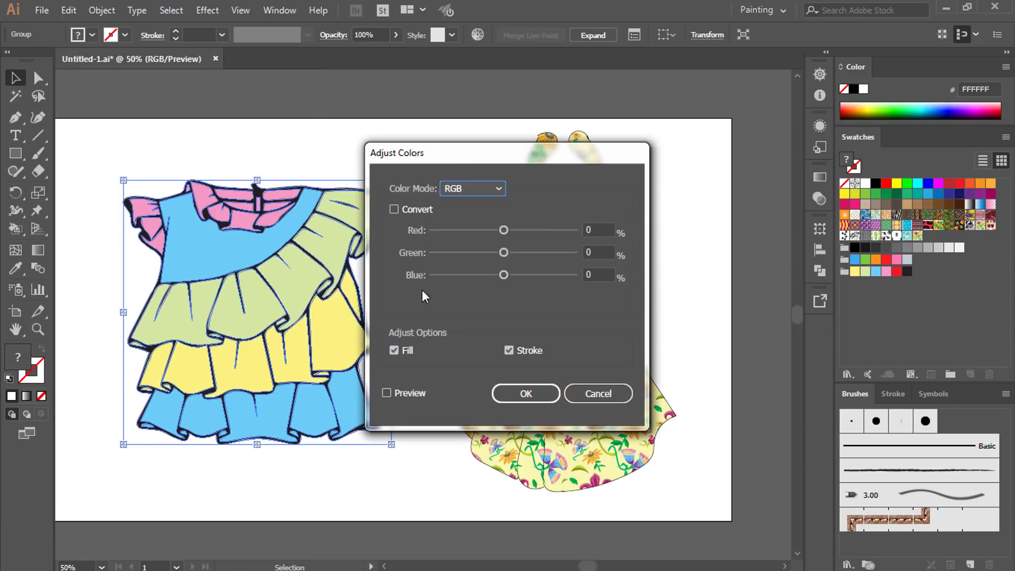
left_click_drag(465, 151, 554, 147)
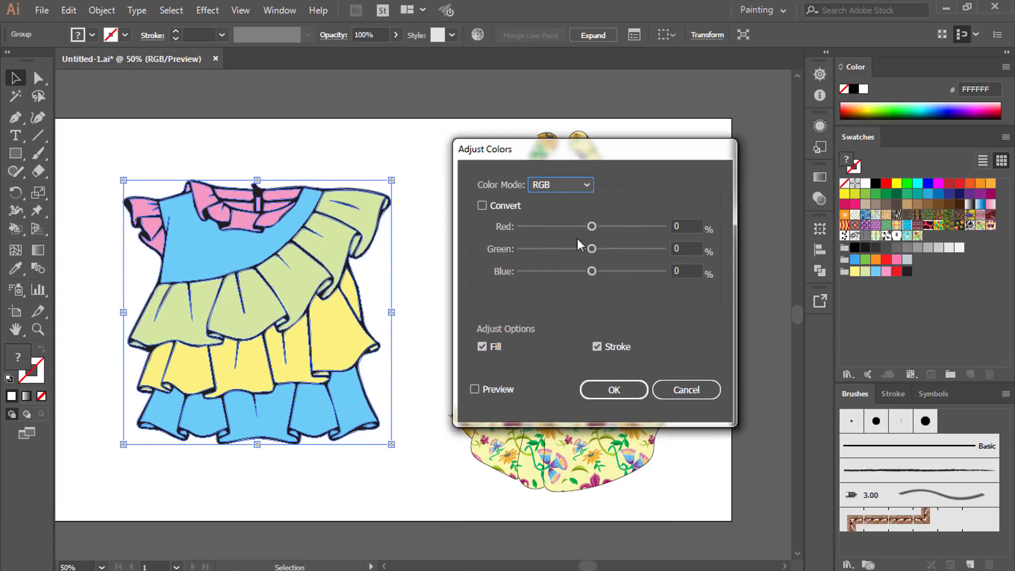
left_click_drag(592, 226, 632, 227)
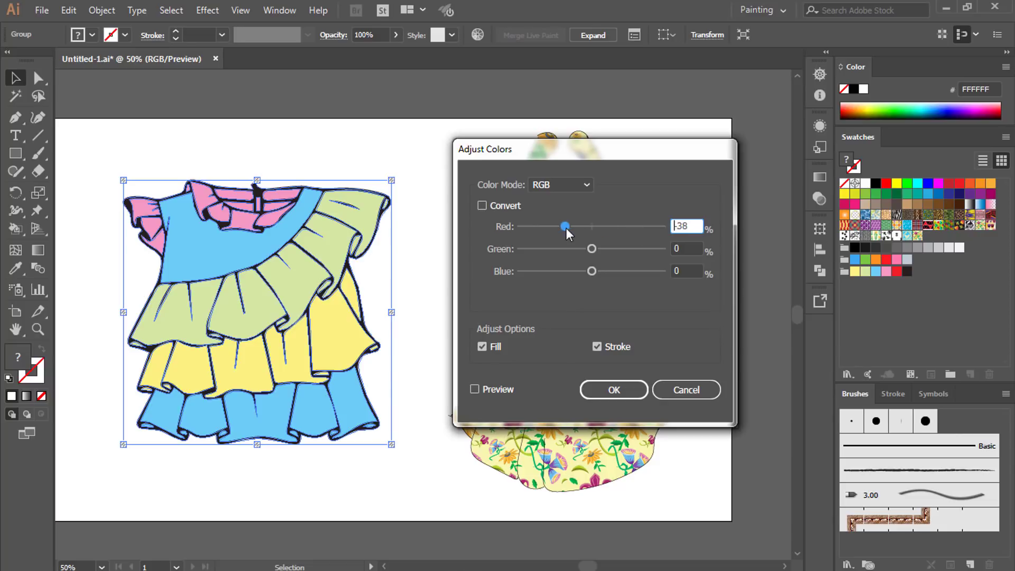
left_click_drag(590, 252, 567, 273)
left_click(473, 390)
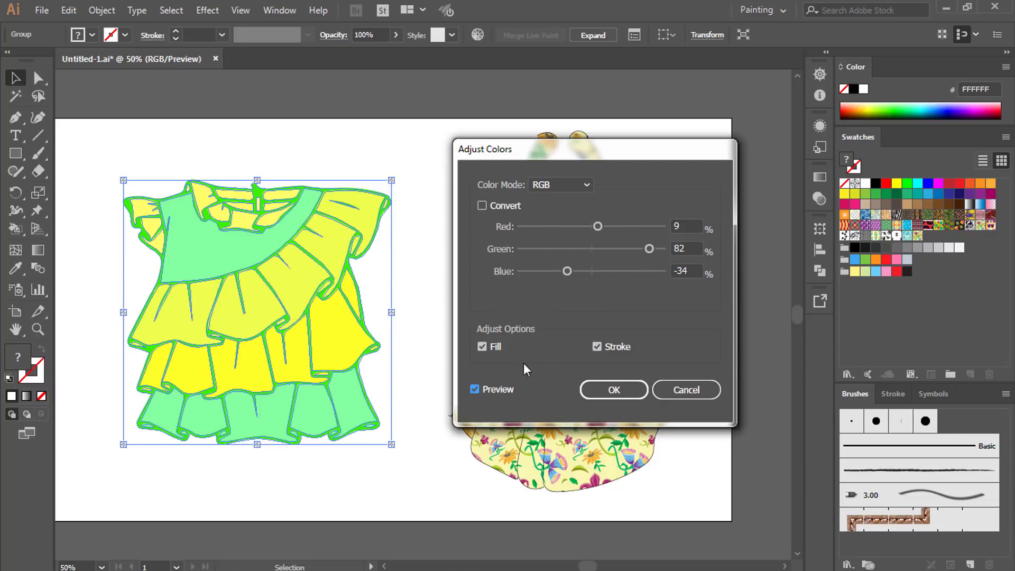
- Change the color balance to Red 8%, Green 1% and Blue 11%
left_click_drag(598, 227, 572, 227)
left_click_drag(649, 250, 595, 271)
left_click_drag(571, 227, 598, 227)
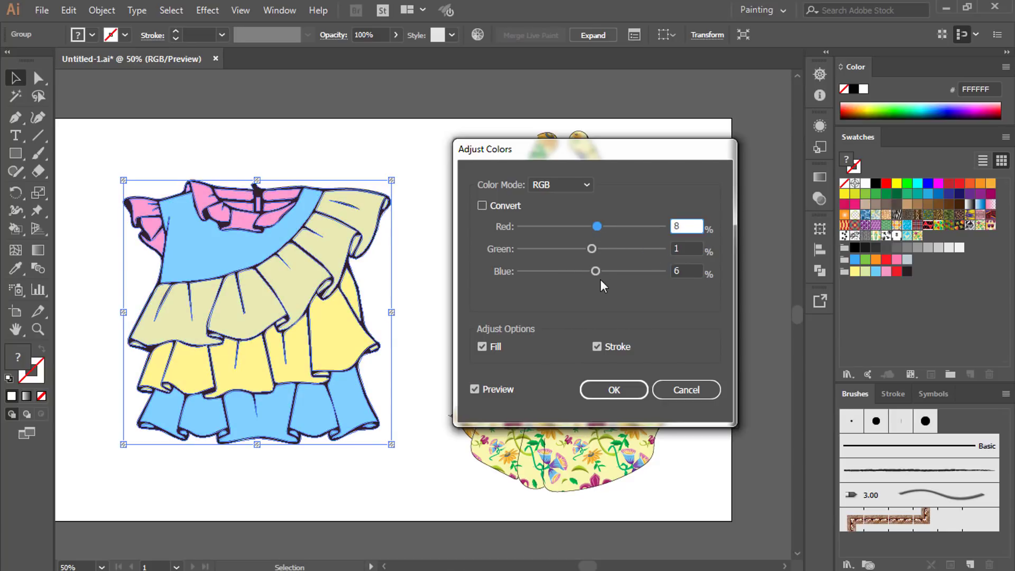
mouse_move(596, 271)
left_mouse_down()
mouse_move(648, 271)
mouse_move(590, 272)
mouse_move(599, 271)
left_mouse_up()
- Try the Convert option with Red set to -4%, and turn Convert off again
left_click(482, 207)
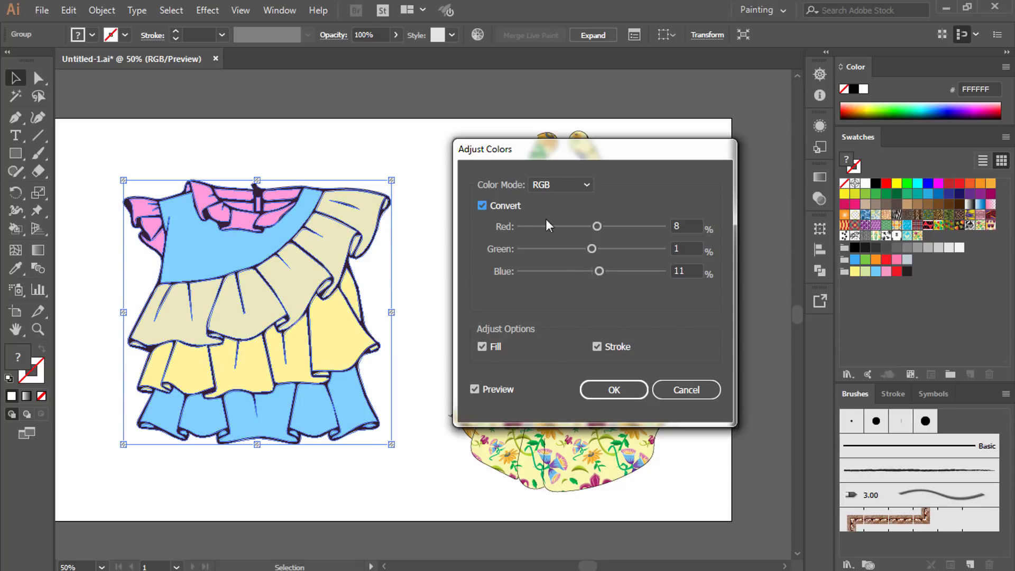
mouse_move(598, 227)
left_mouse_down()
mouse_move(559, 228)
mouse_move(593, 234)
left_mouse_up()
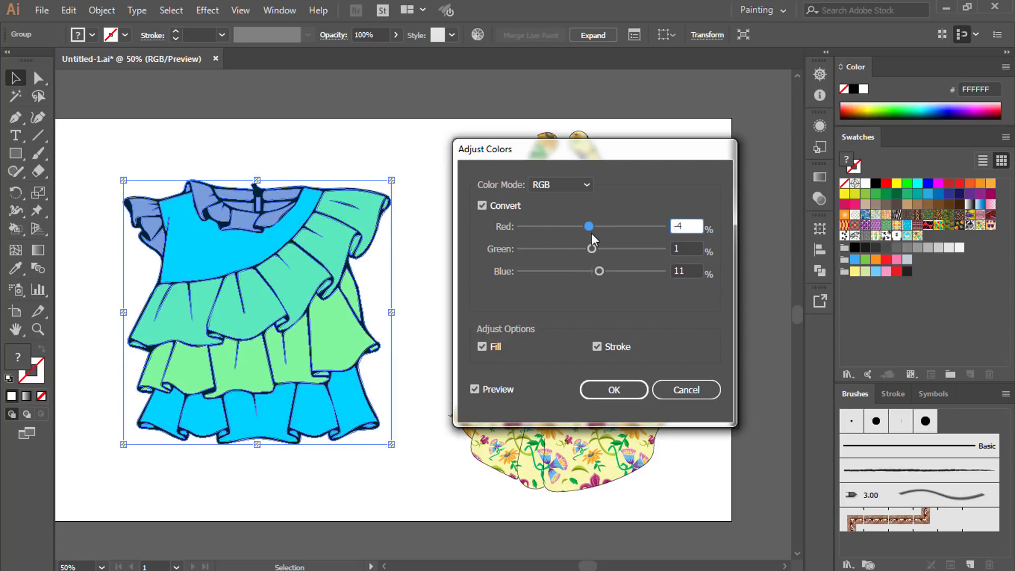
left_click(483, 206)
- Switch the color mode to Grayscale and back to RGB, and cancel the color balance adjustment
left_click(562, 186)
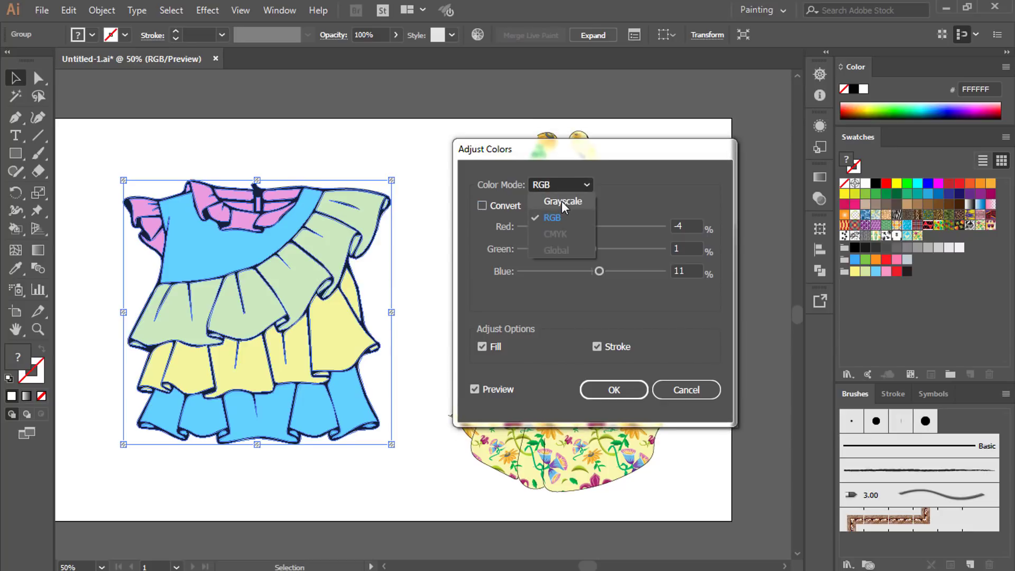
left_click(562, 202)
left_click(564, 186)
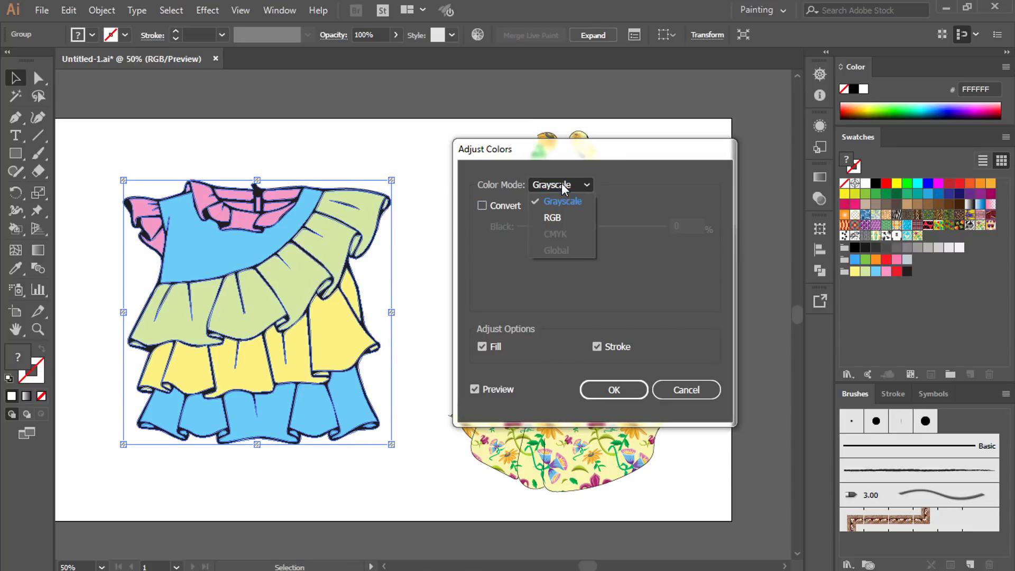
left_click(560, 218)
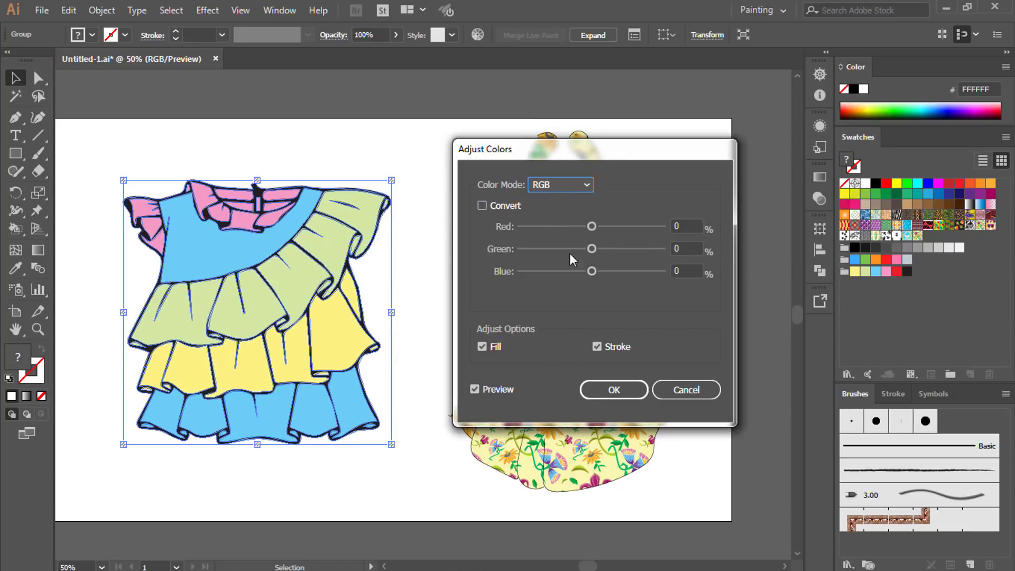
left_click(597, 347)
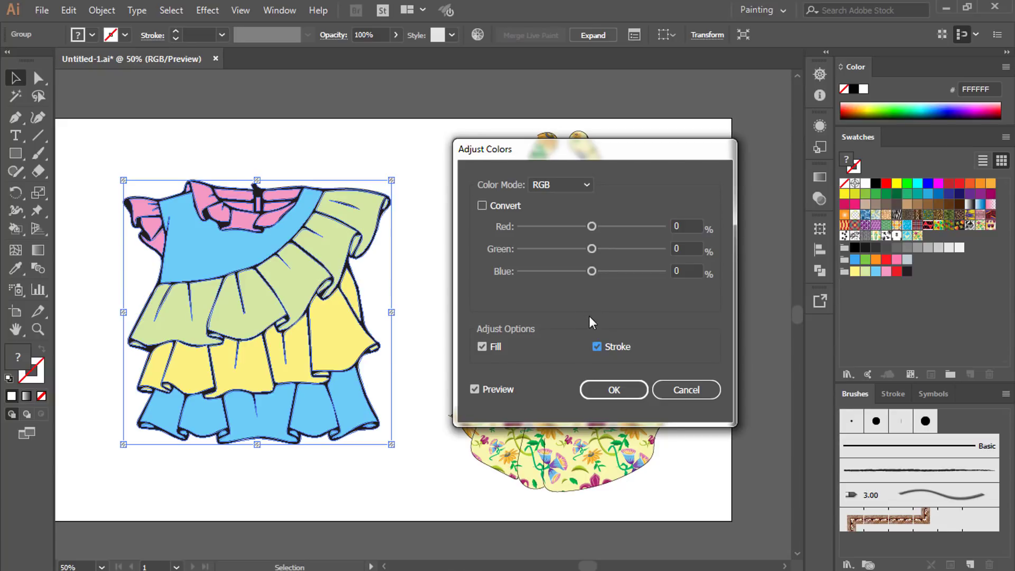
left_click(673, 390)
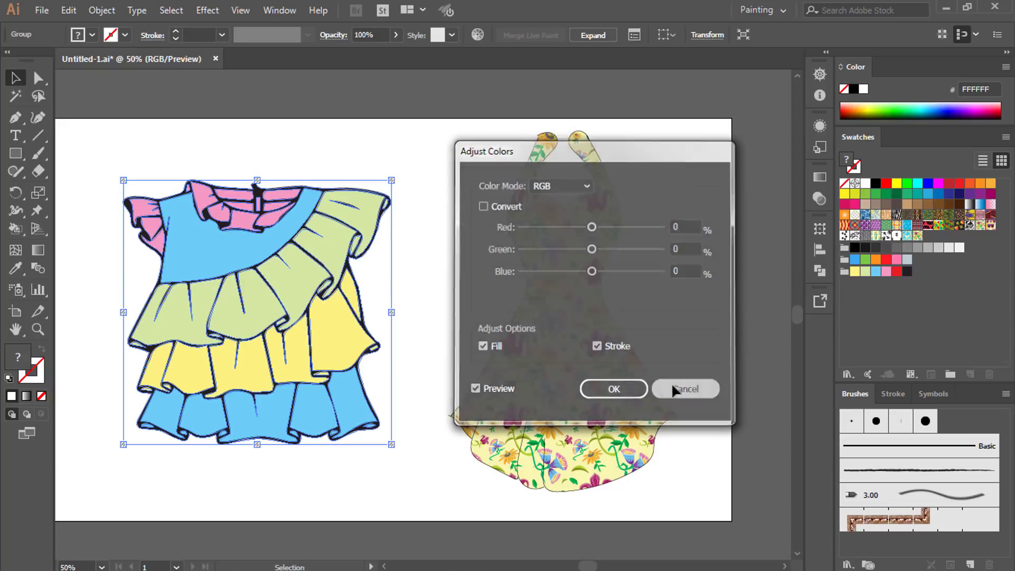
- Invert the colors of the selected ruffled dress, and undo the inversion
left_click(69, 10)
mouse_move(141, 277)
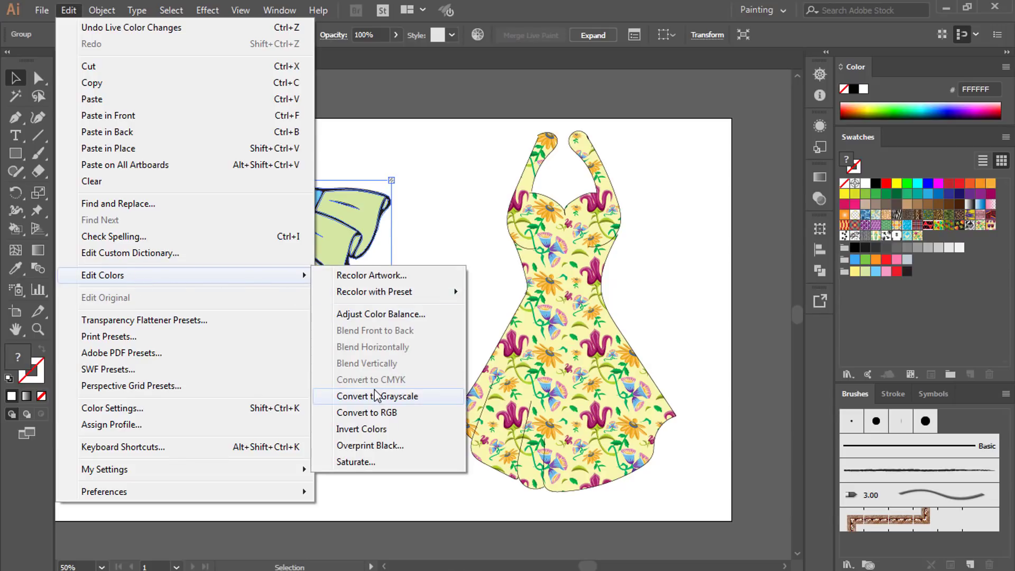
left_click(400, 431)
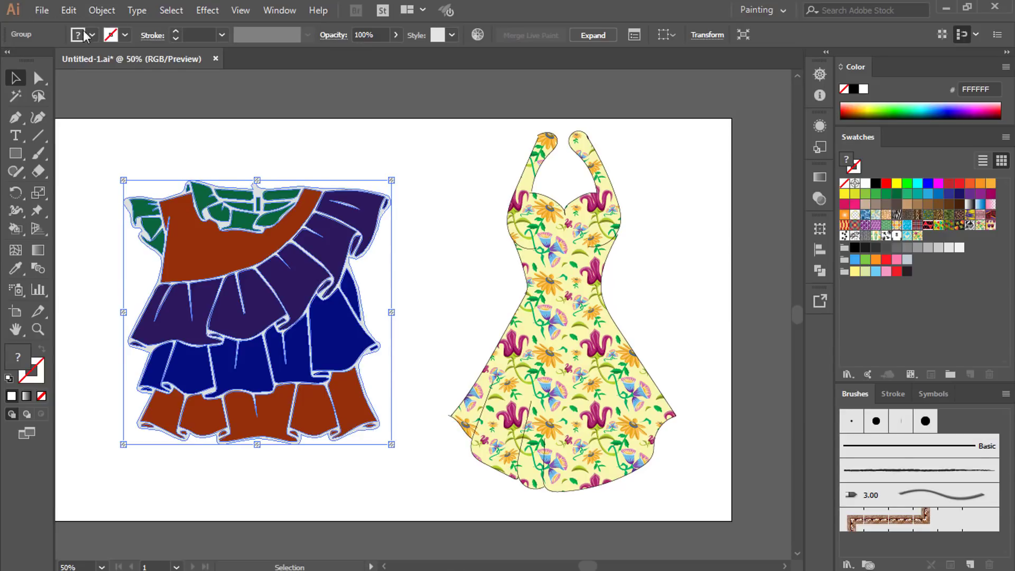
key("ctrl+z")
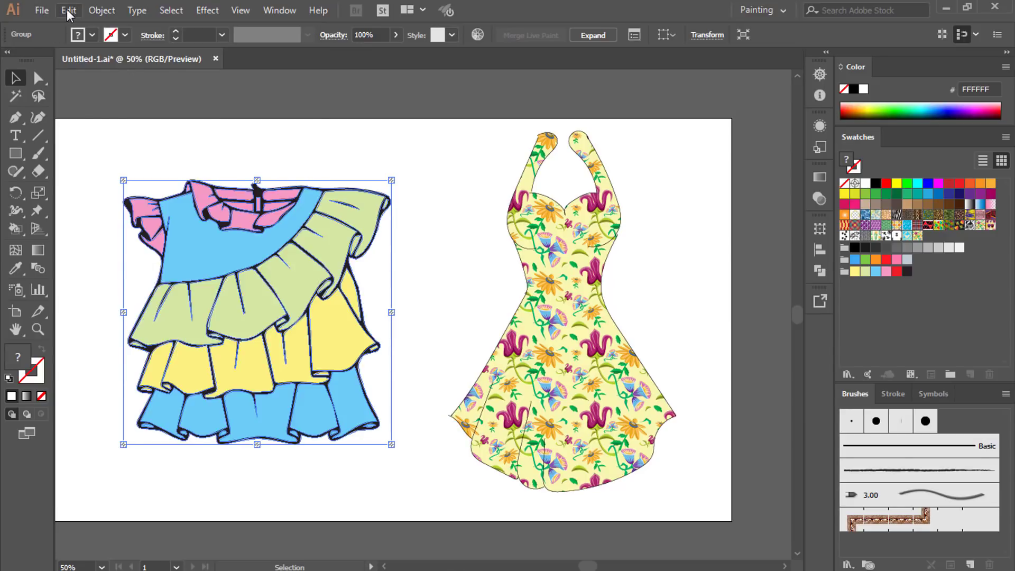
- Saturate the ruffled dress's colors at 100% intensity with the preview on, and apply the change
left_click(68, 11)
mouse_move(191, 275)
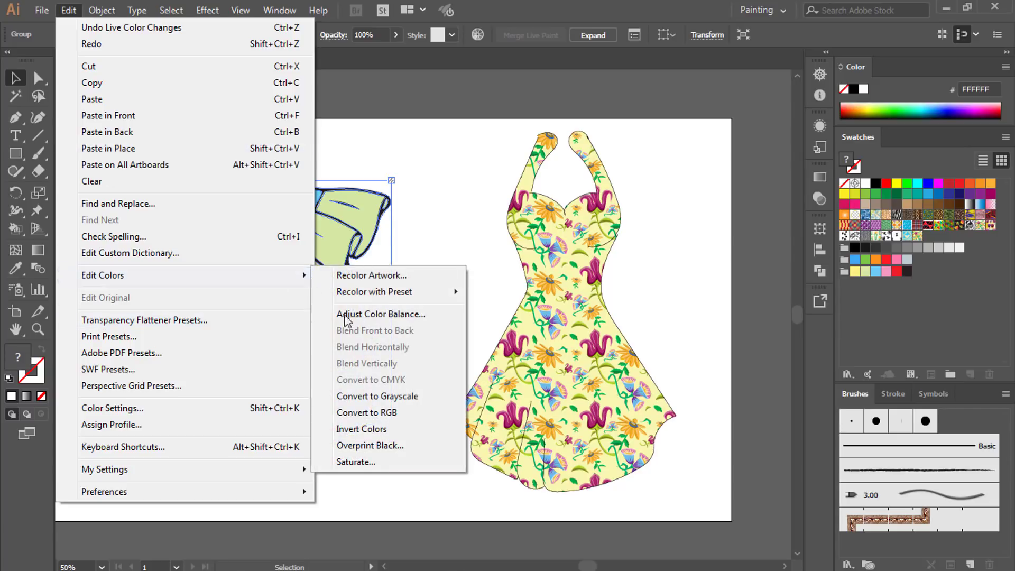
left_click(361, 462)
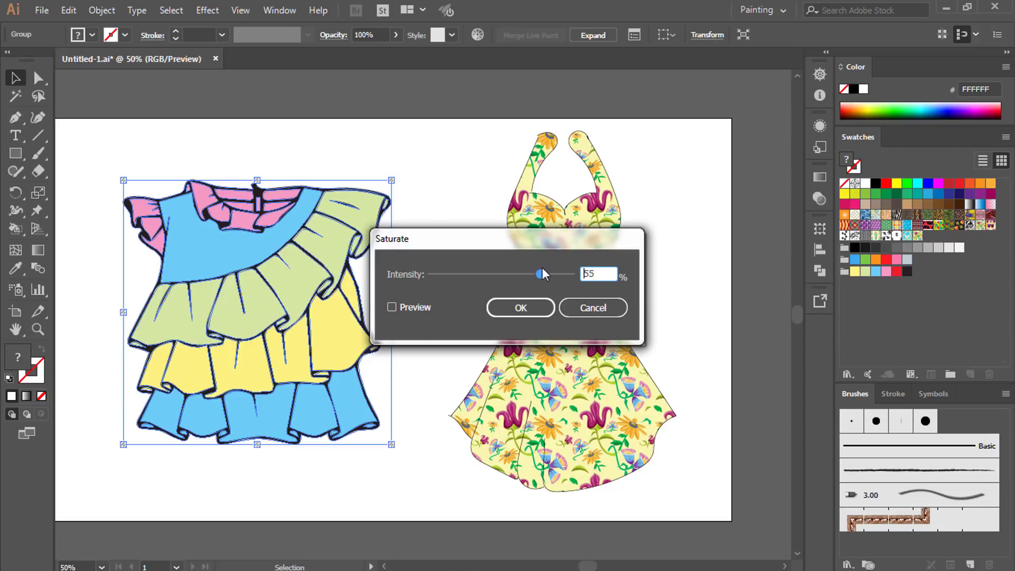
left_click(423, 309)
left_click_drag(560, 274, 575, 274)
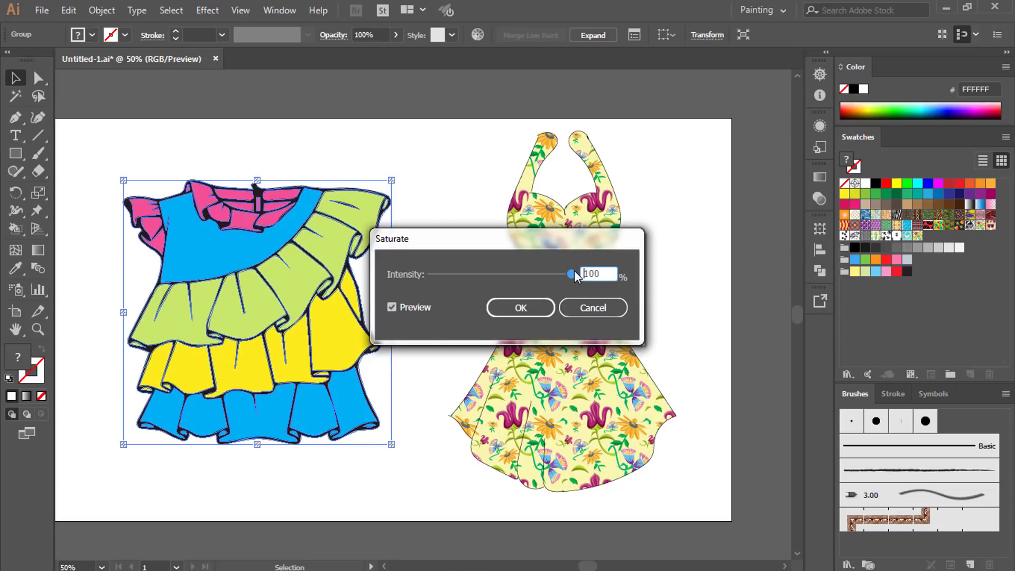
left_click_drag(465, 274, 575, 274)
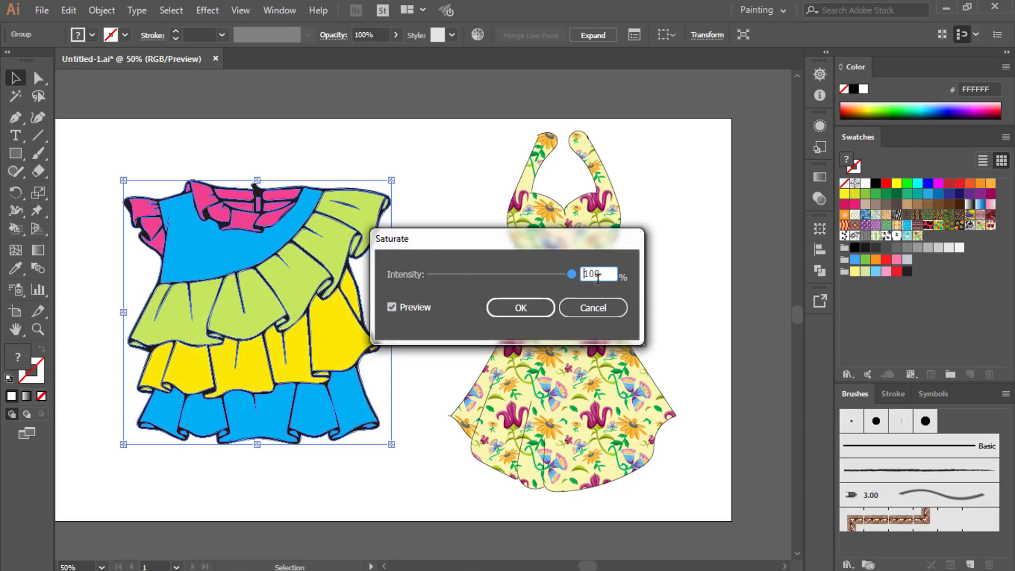
left_click(521, 308)
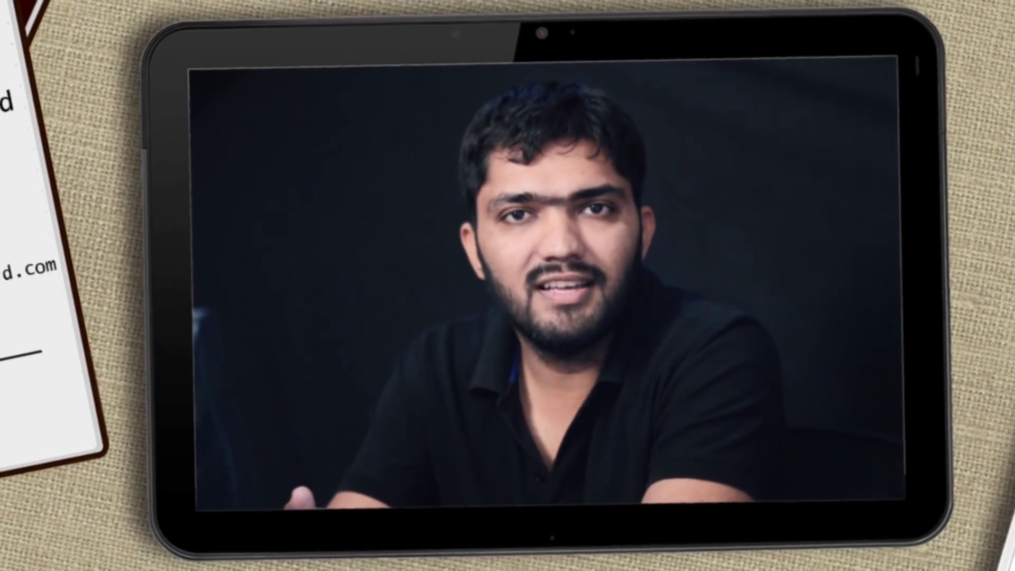